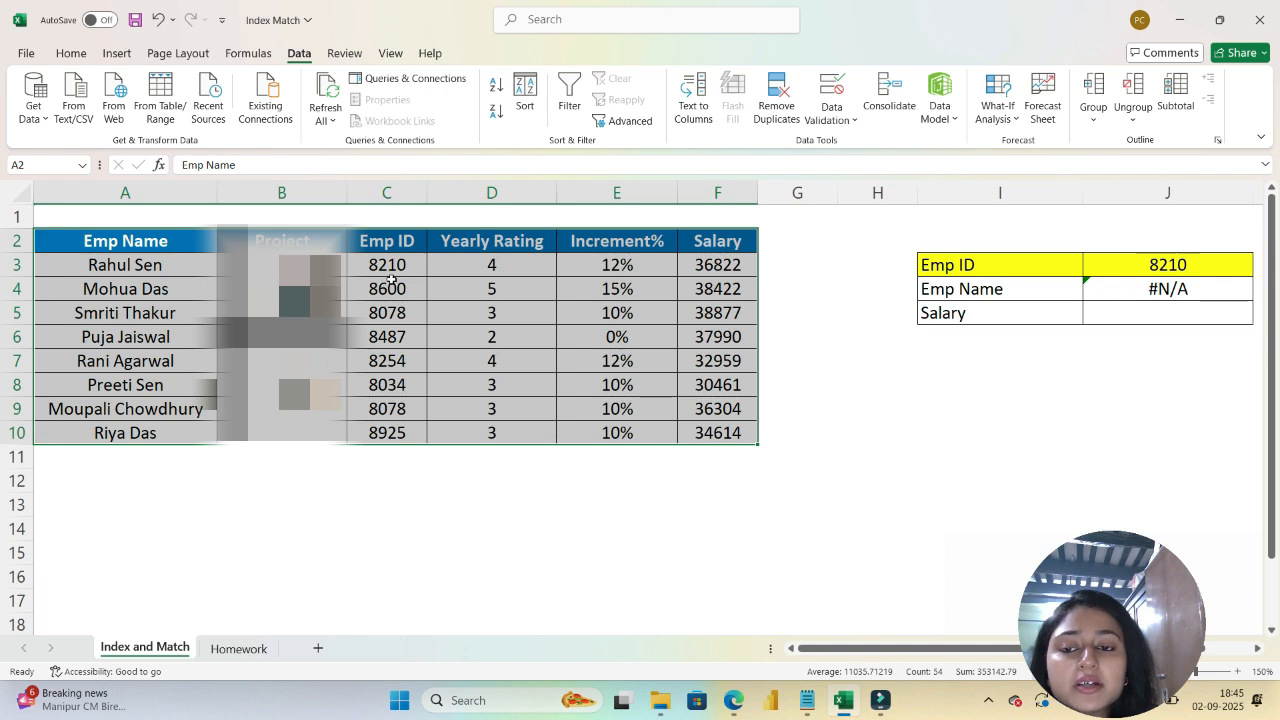
# Clear the existing lookup formula from the Emp Name result cell J4.
pyautogui.moveTo(403, 241); pyautogui.dragTo(407, 430)
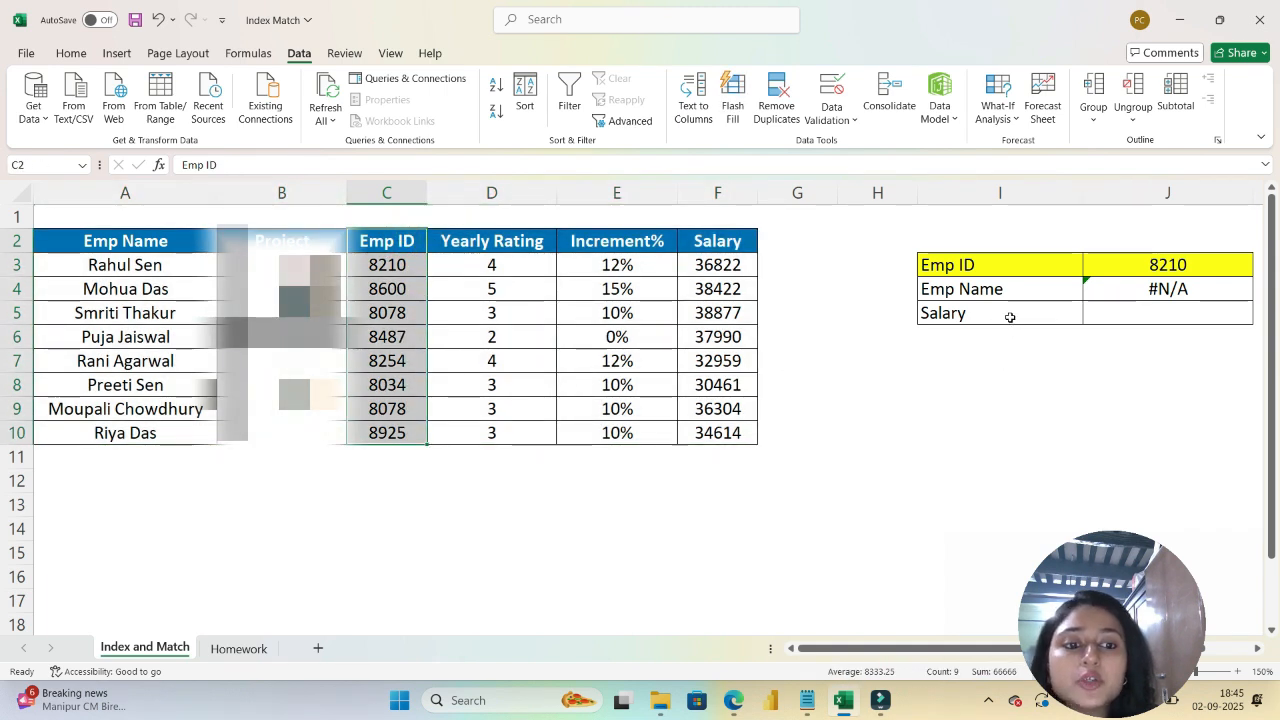
pyautogui.click(1132, 288)
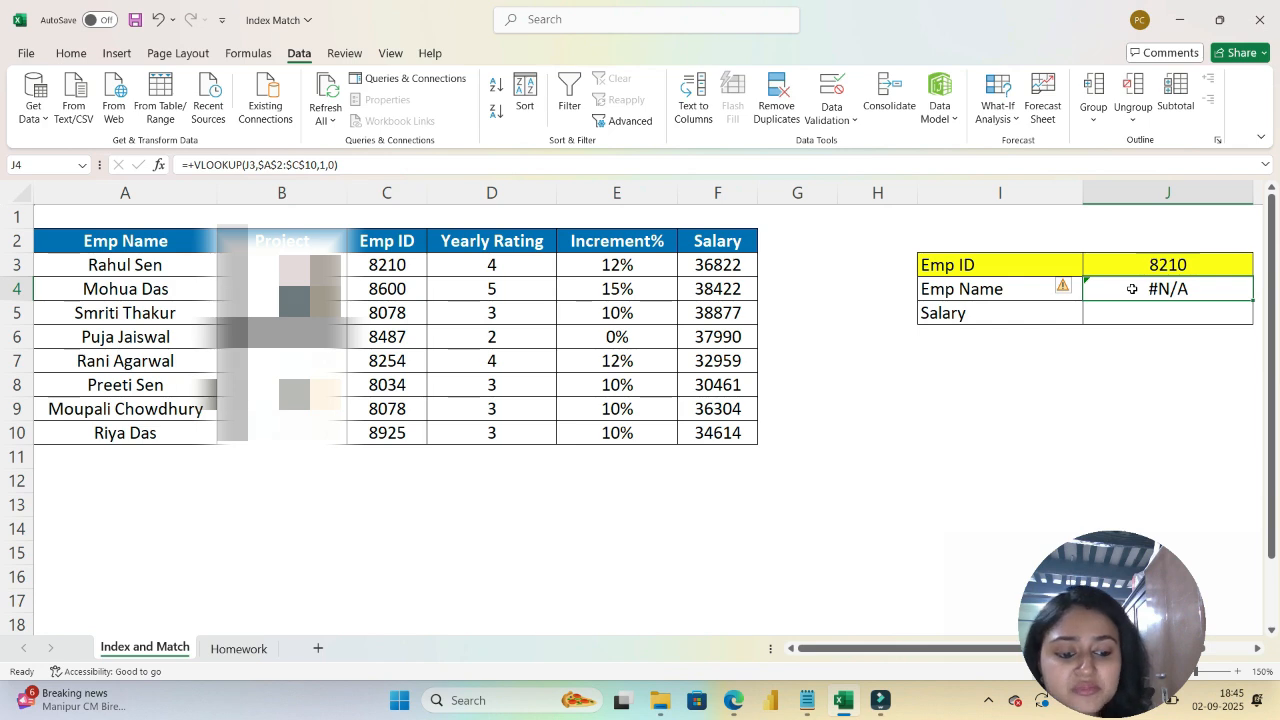
pyautogui.press('Delete')
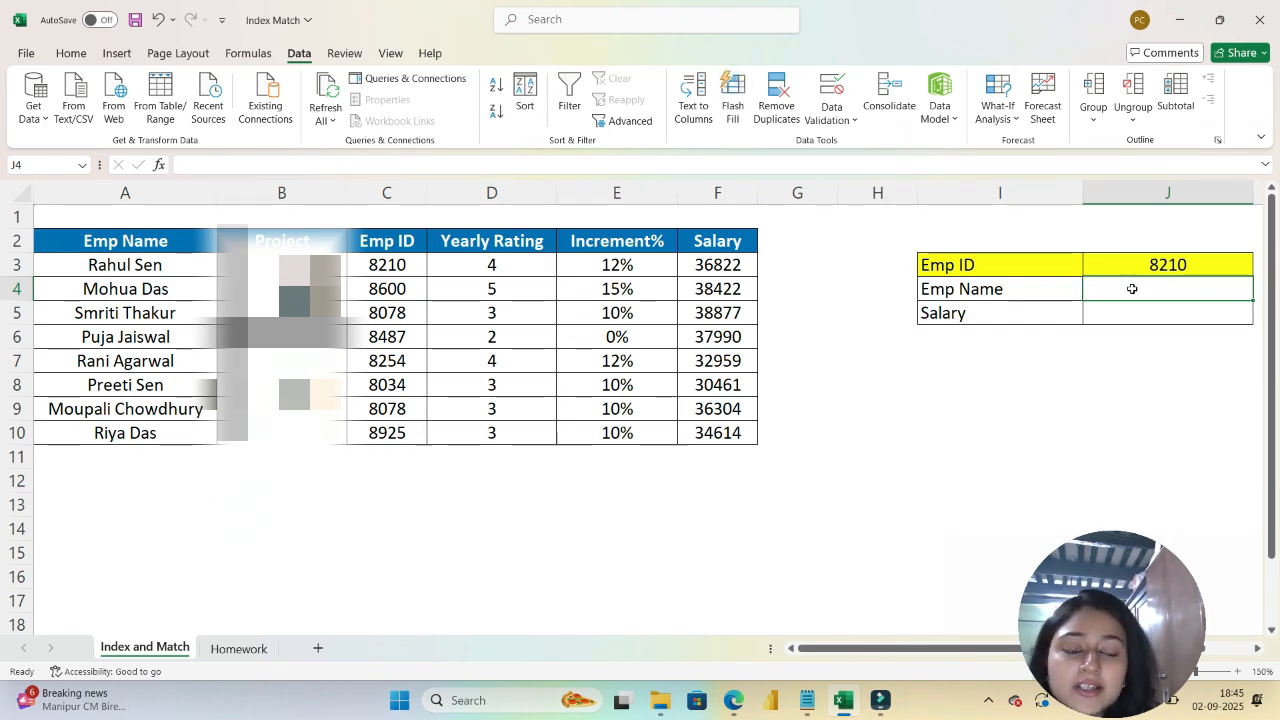
# Start a VLOOKUP in J4 that uses J3 as the lookup value and the employee table A2:F10 as the table array.
pyautogui.moveTo(88, 241); pyautogui.dragTo(707, 443)
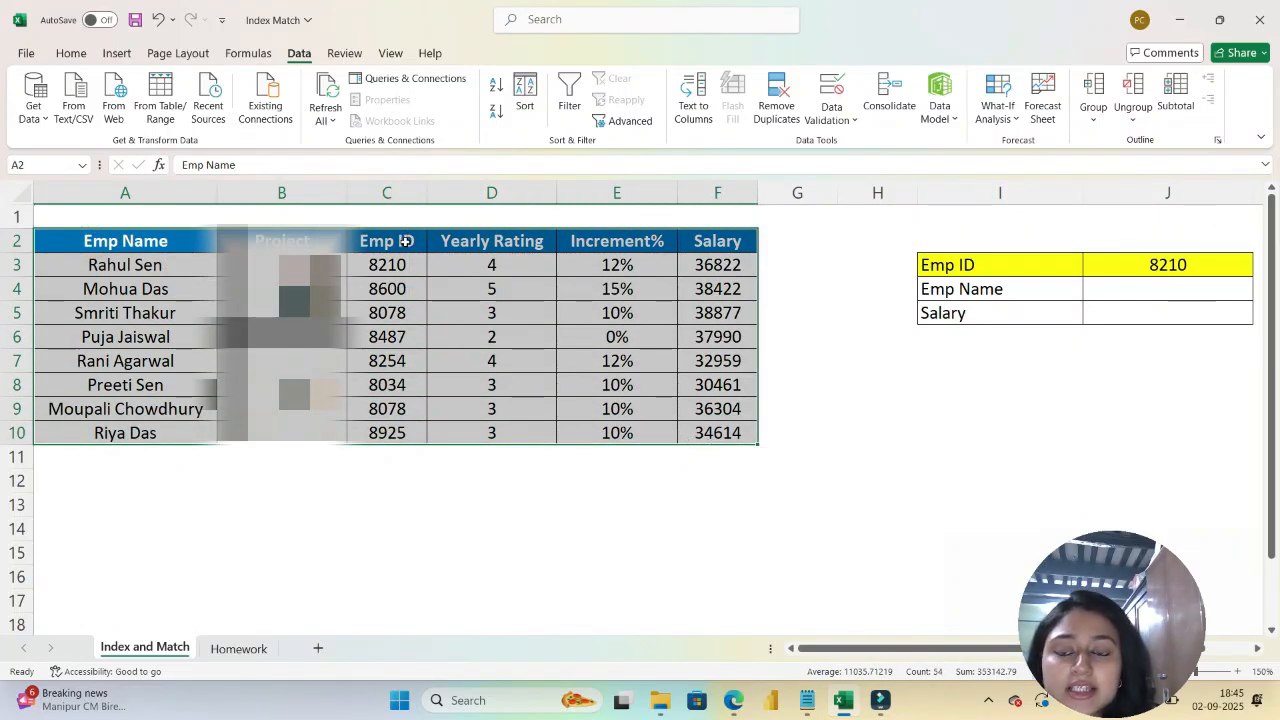
pyautogui.click(188, 237)
pyautogui.moveTo(188, 237); pyautogui.dragTo(712, 436)
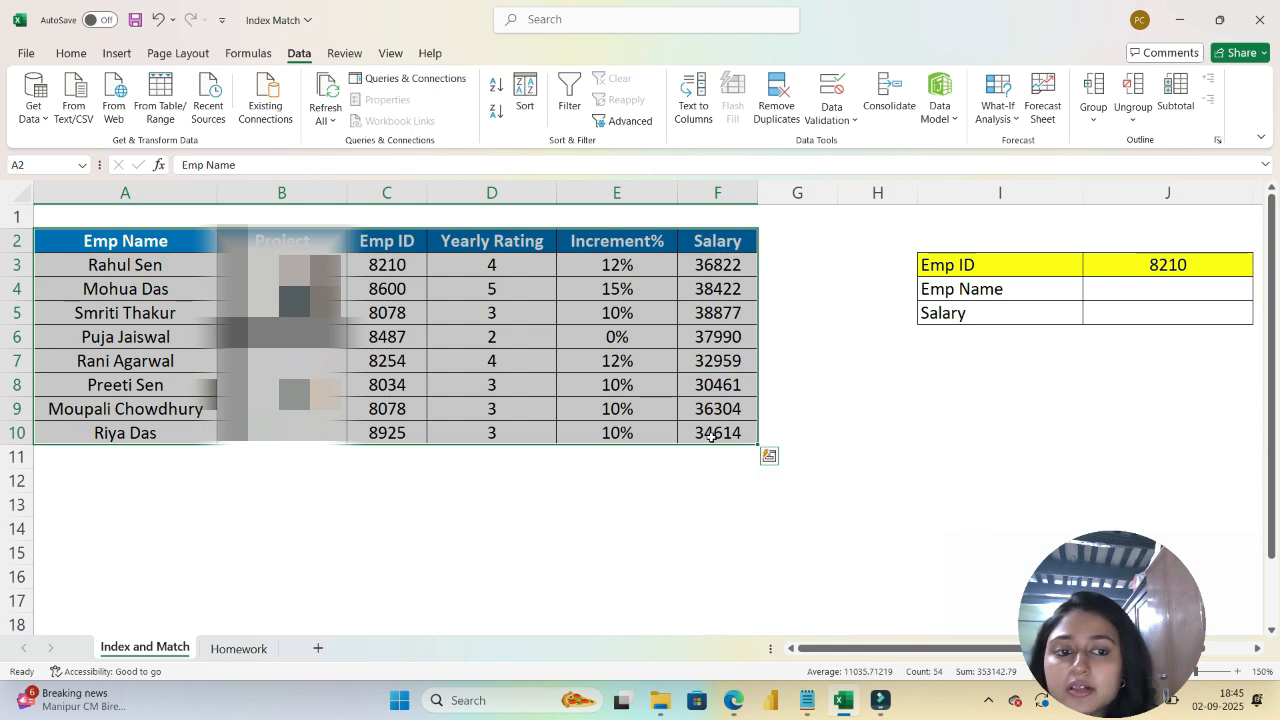
pyautogui.click(1129, 287)
pyautogui.write('+vlo')
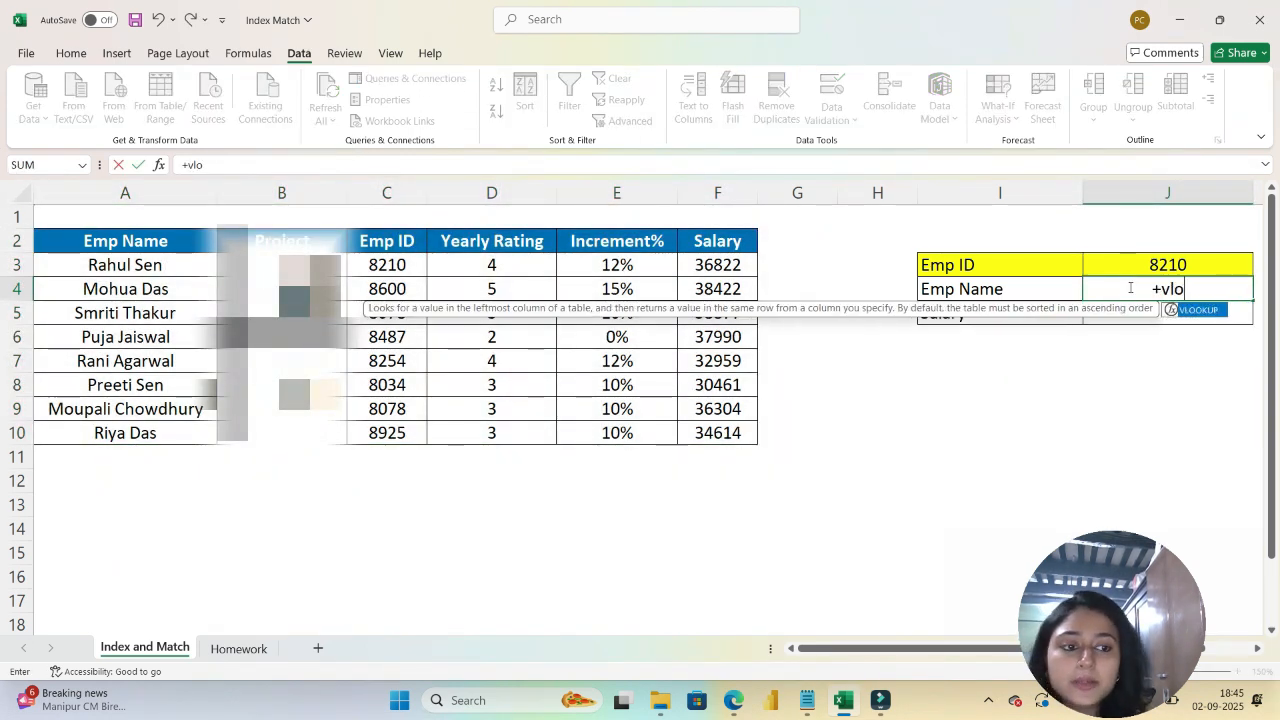
pyautogui.press('Tab')
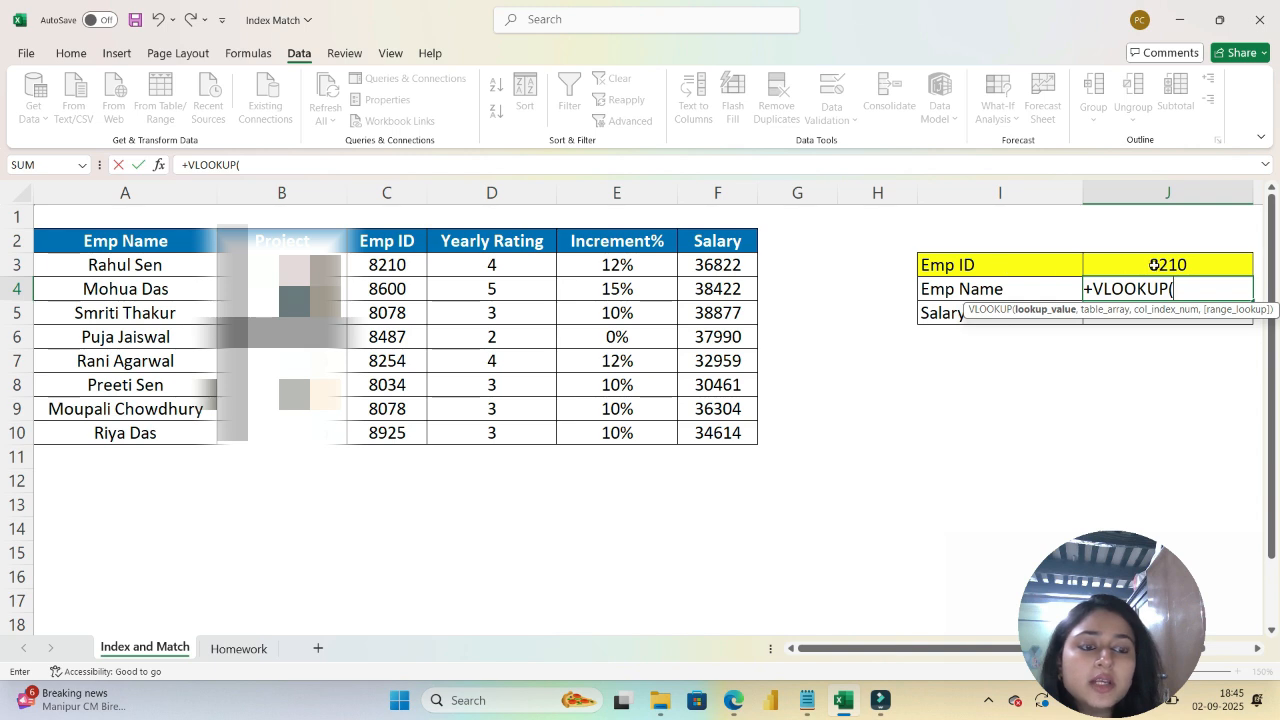
pyautogui.click(1154, 267)
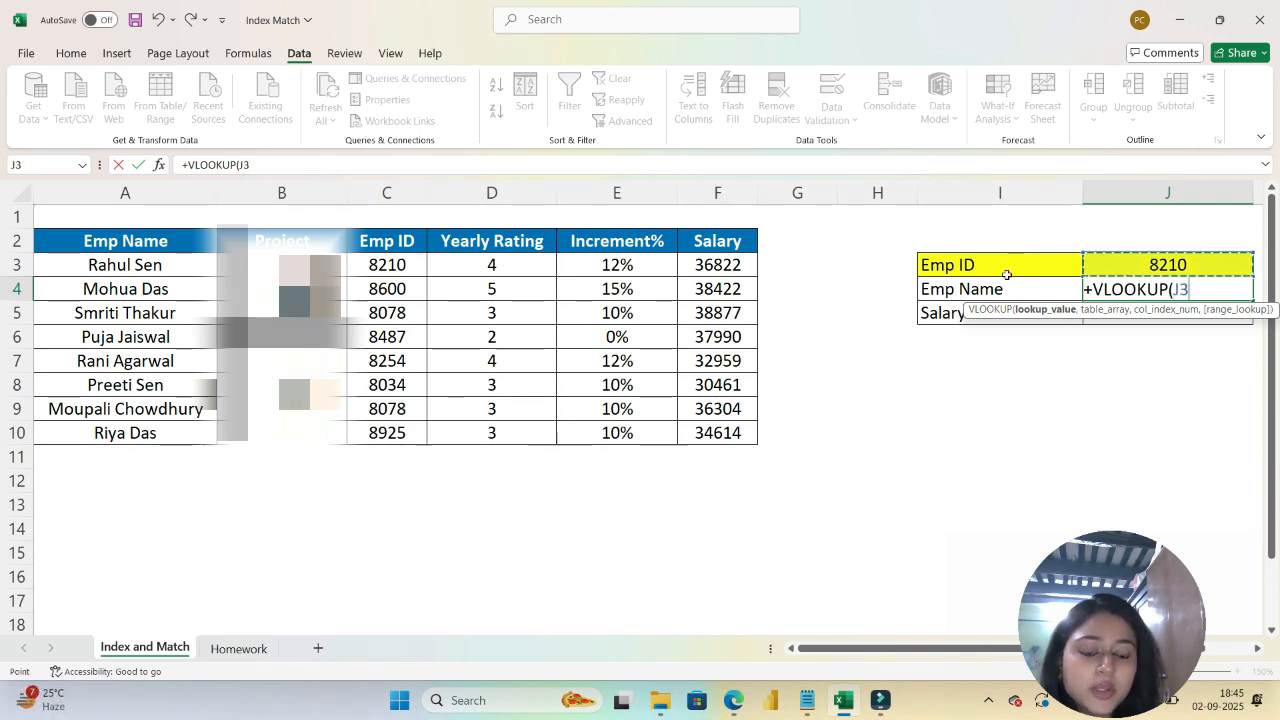
pyautogui.write(',')
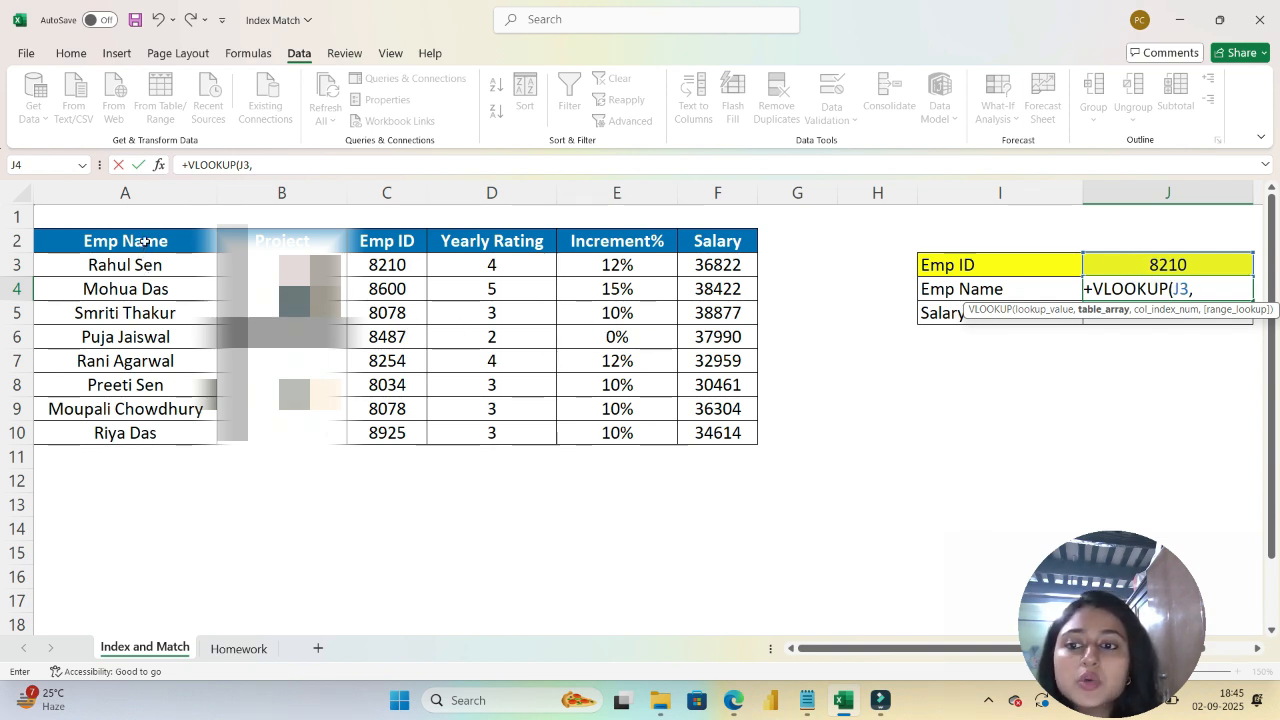
pyautogui.moveTo(145, 240); pyautogui.dragTo(700, 432)
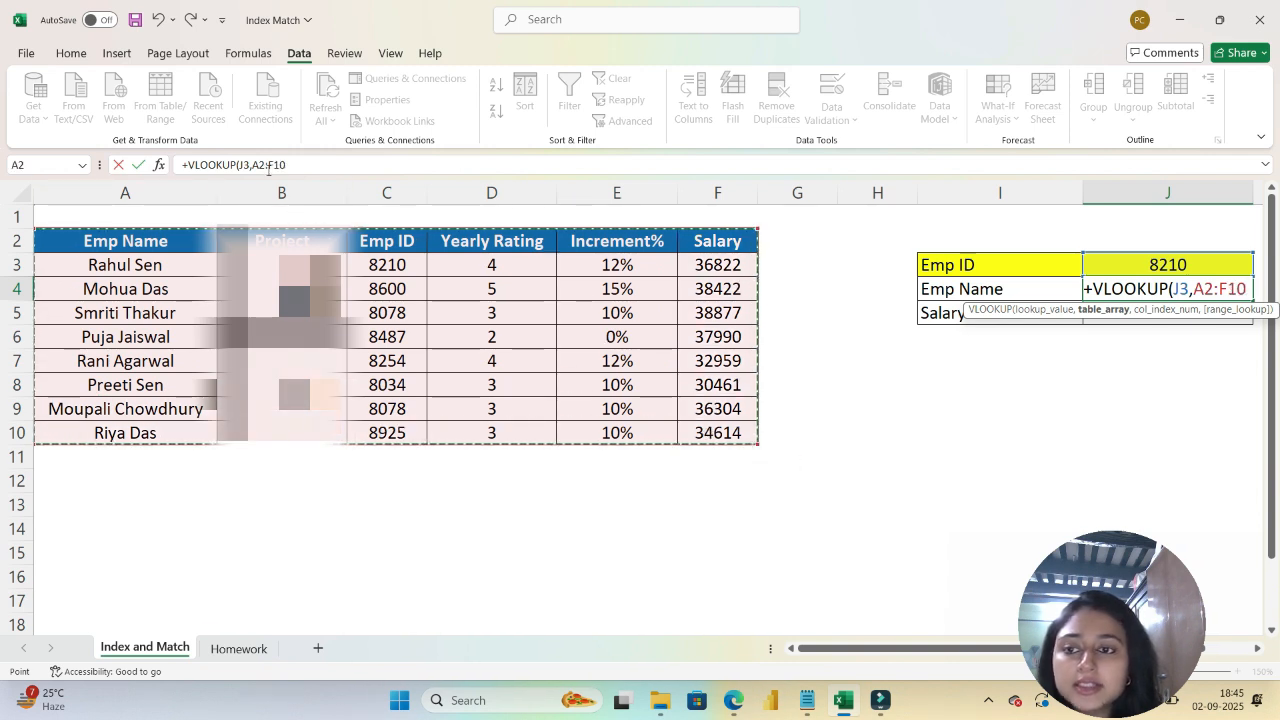
# Make the table range absolute as $A$2:$F$10 and complete the VLOOKUP with column index 1 and exact match 0.
pyautogui.moveTo(252, 164); pyautogui.dragTo(287, 164)
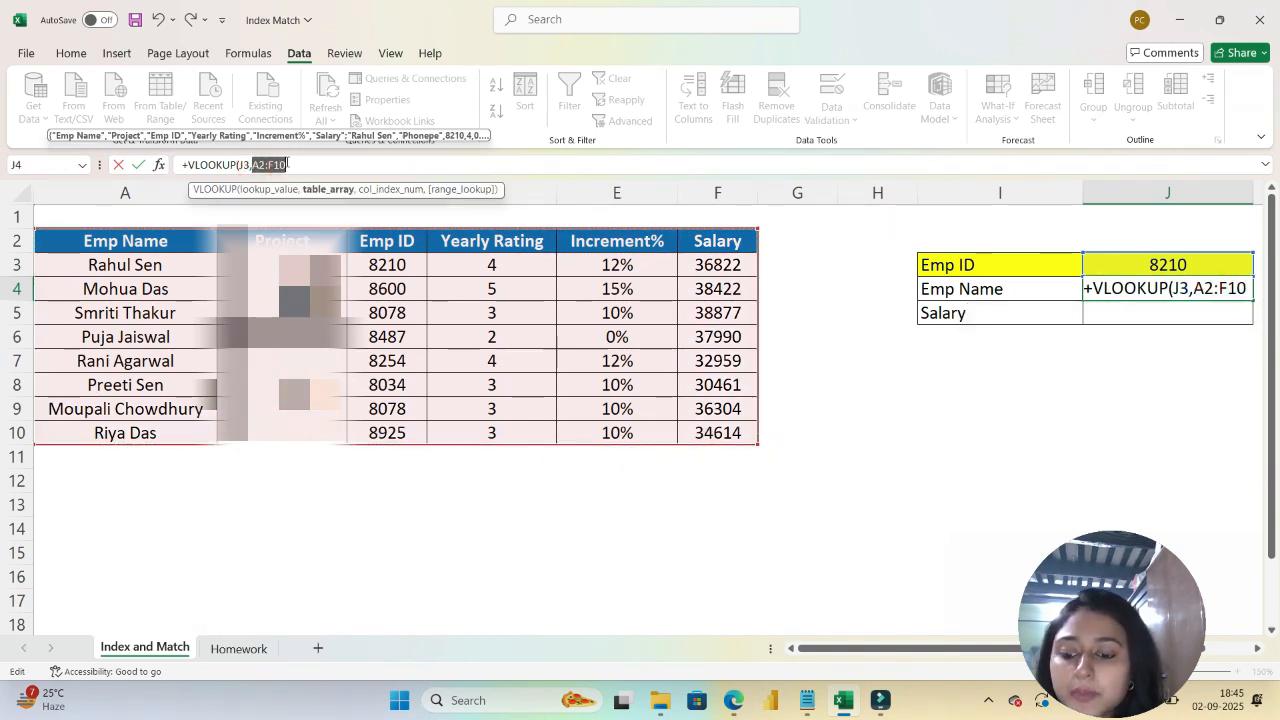
pyautogui.press('F4')
pyautogui.click(328, 157)
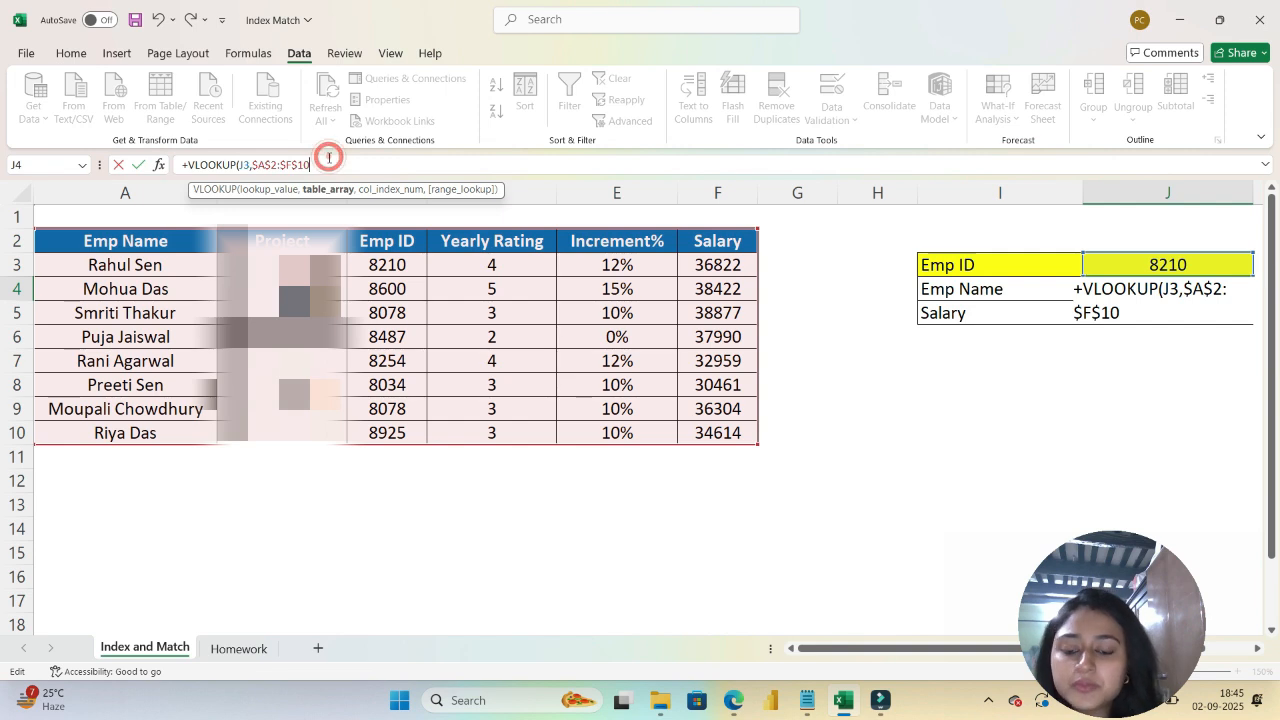
pyautogui.write(',')
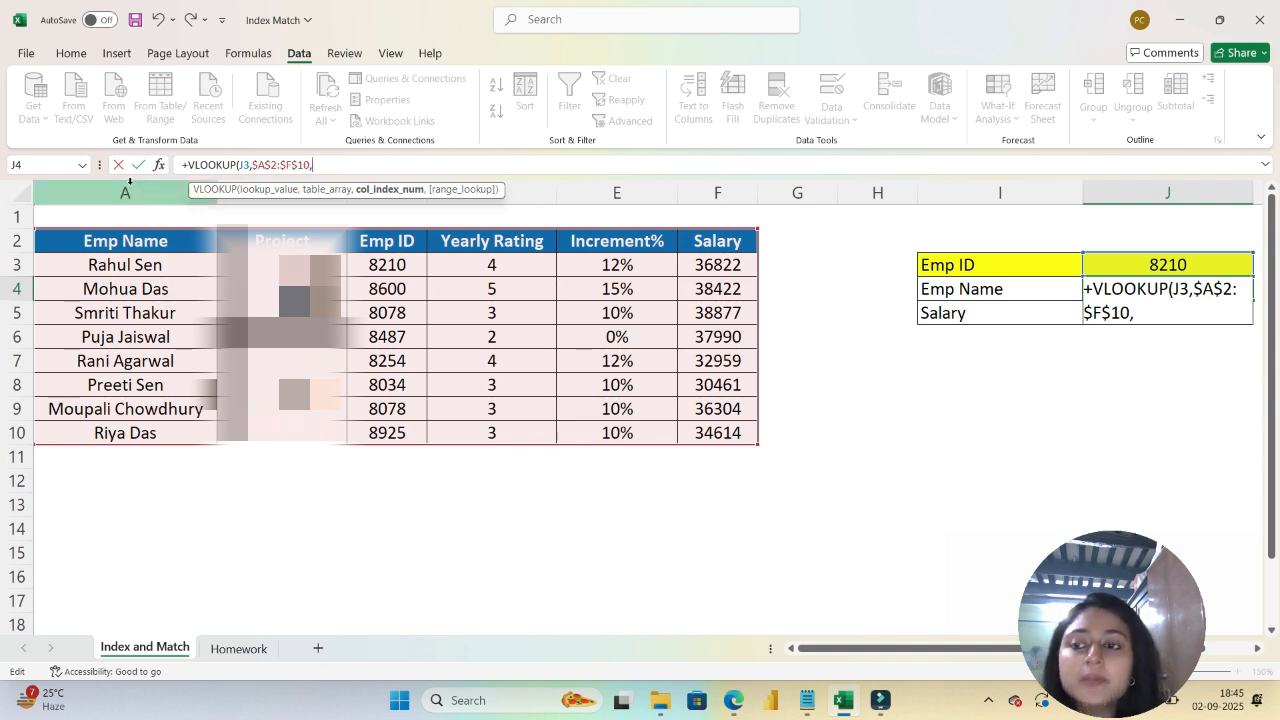
pyautogui.write('1')
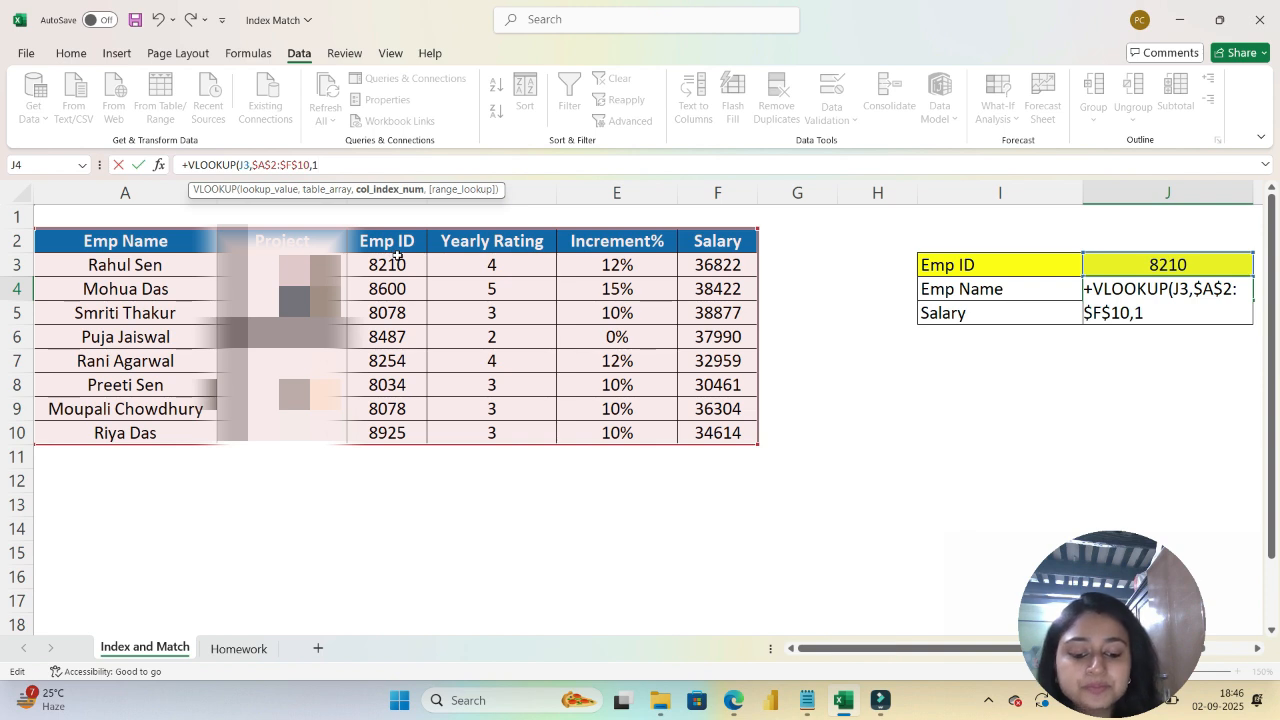
pyautogui.write(',0)')
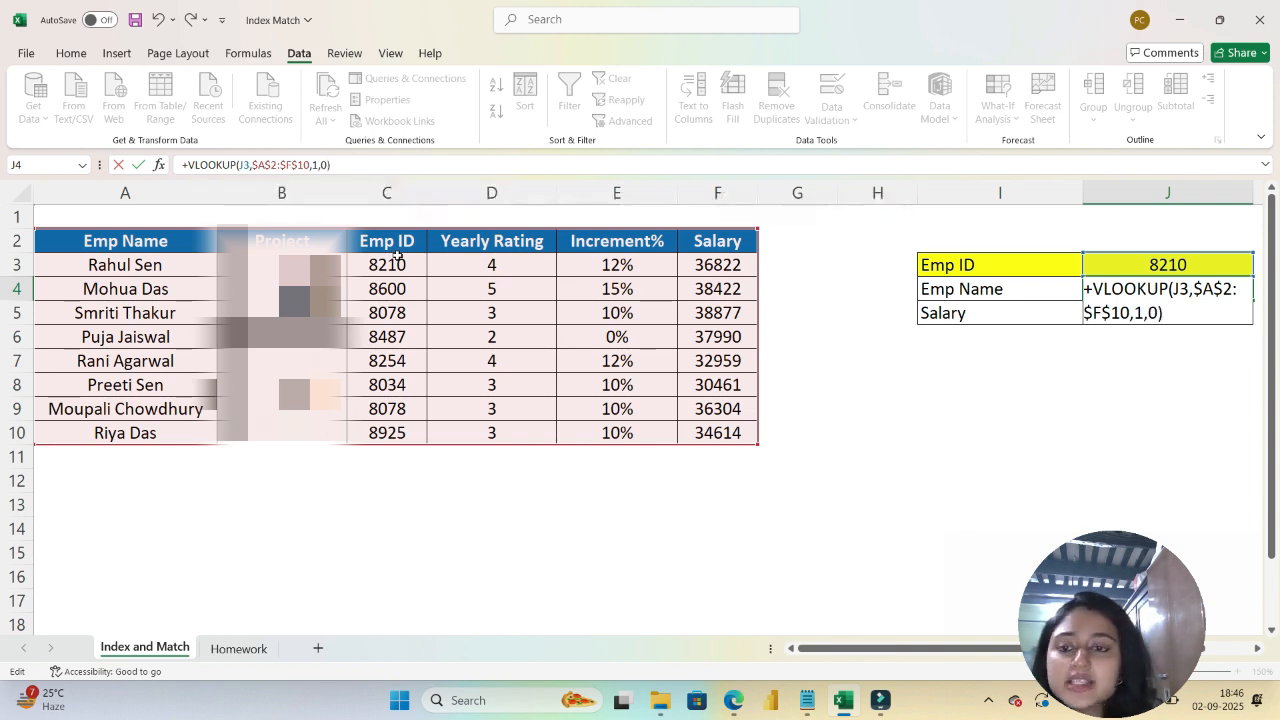
pyautogui.press('Return')
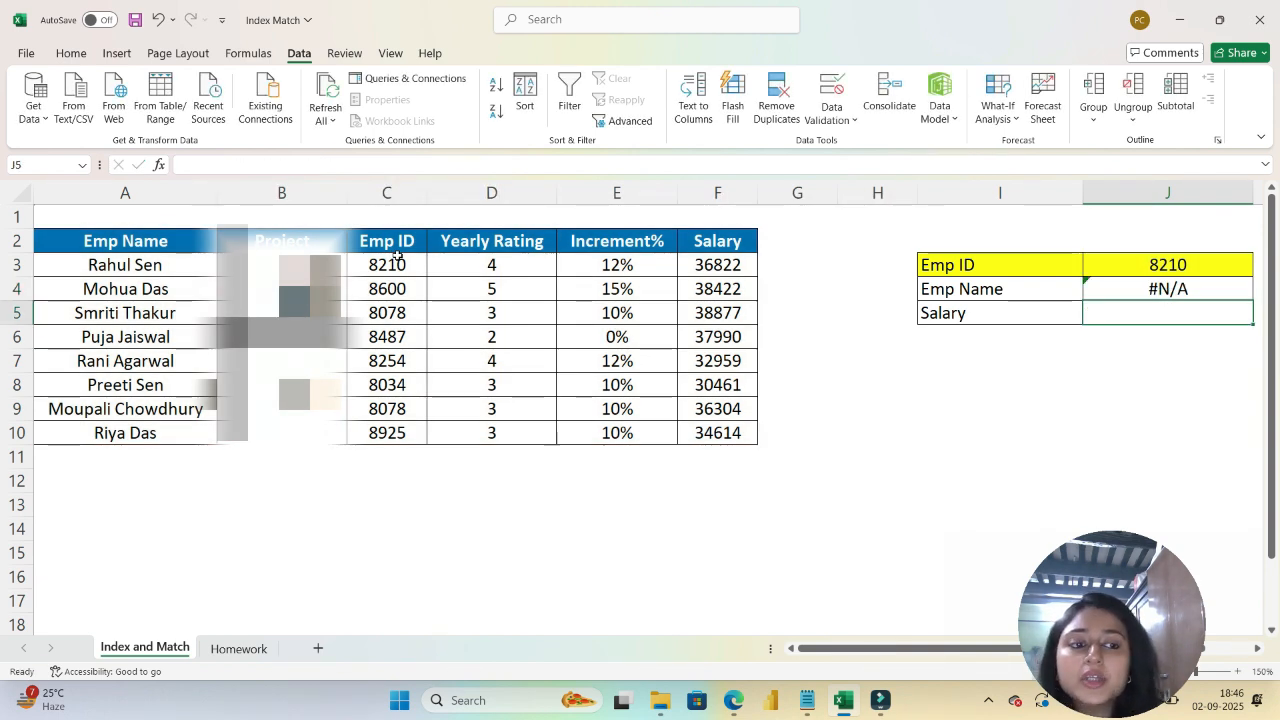
# Compare the positions of the Emp Name and Emp ID columns and clear the VLOOKUP formula from J4.
pyautogui.click(1104, 290)
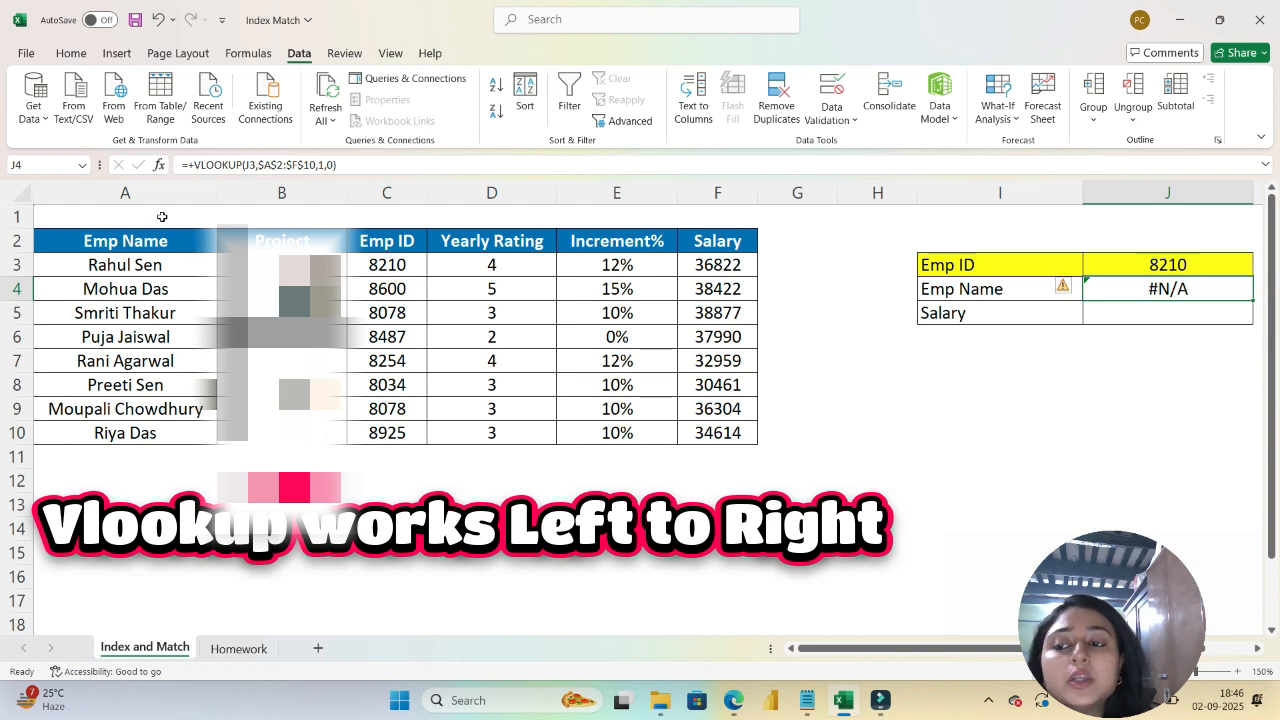
pyautogui.click(171, 241)
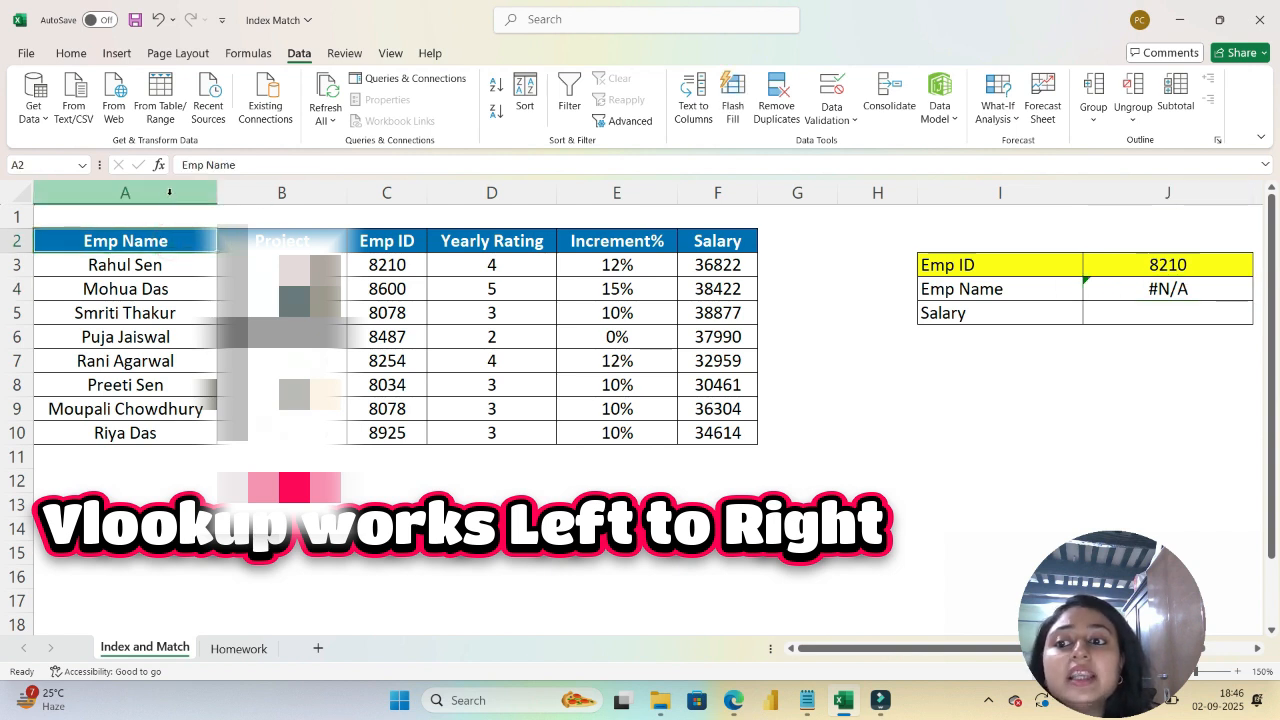
pyautogui.click(168, 193)
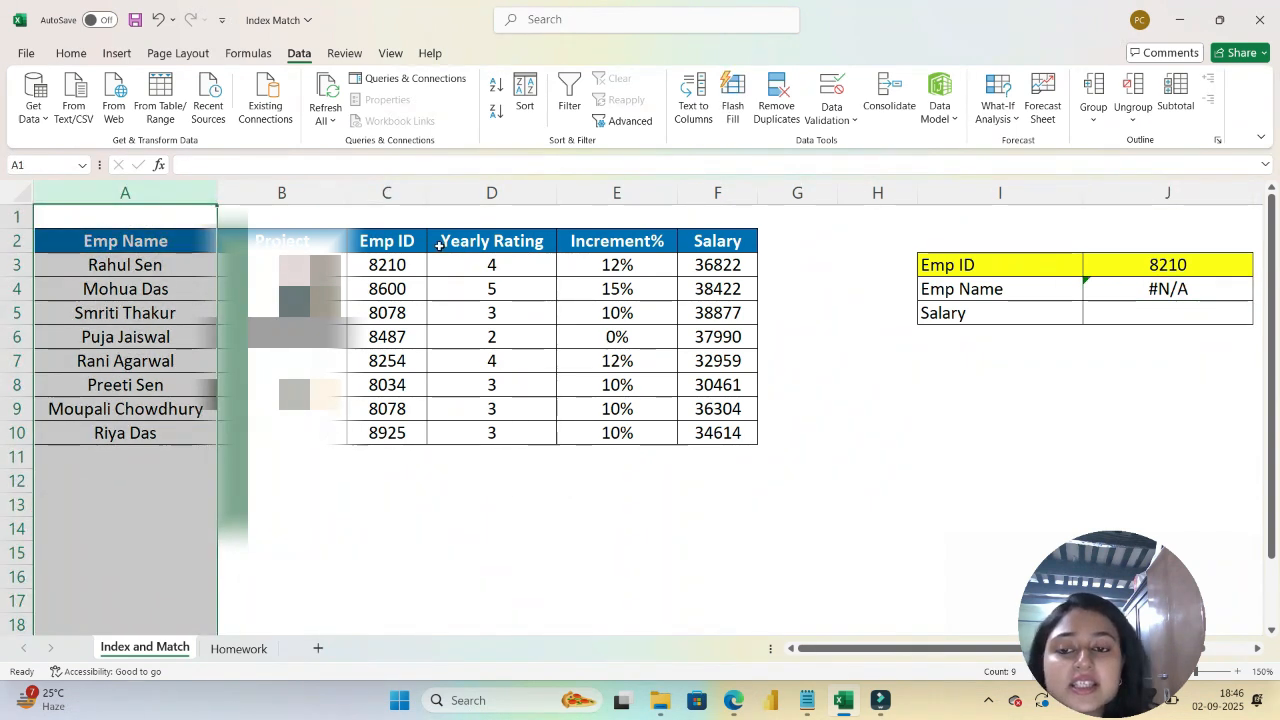
pyautogui.click(396, 240)
pyautogui.click(392, 193)
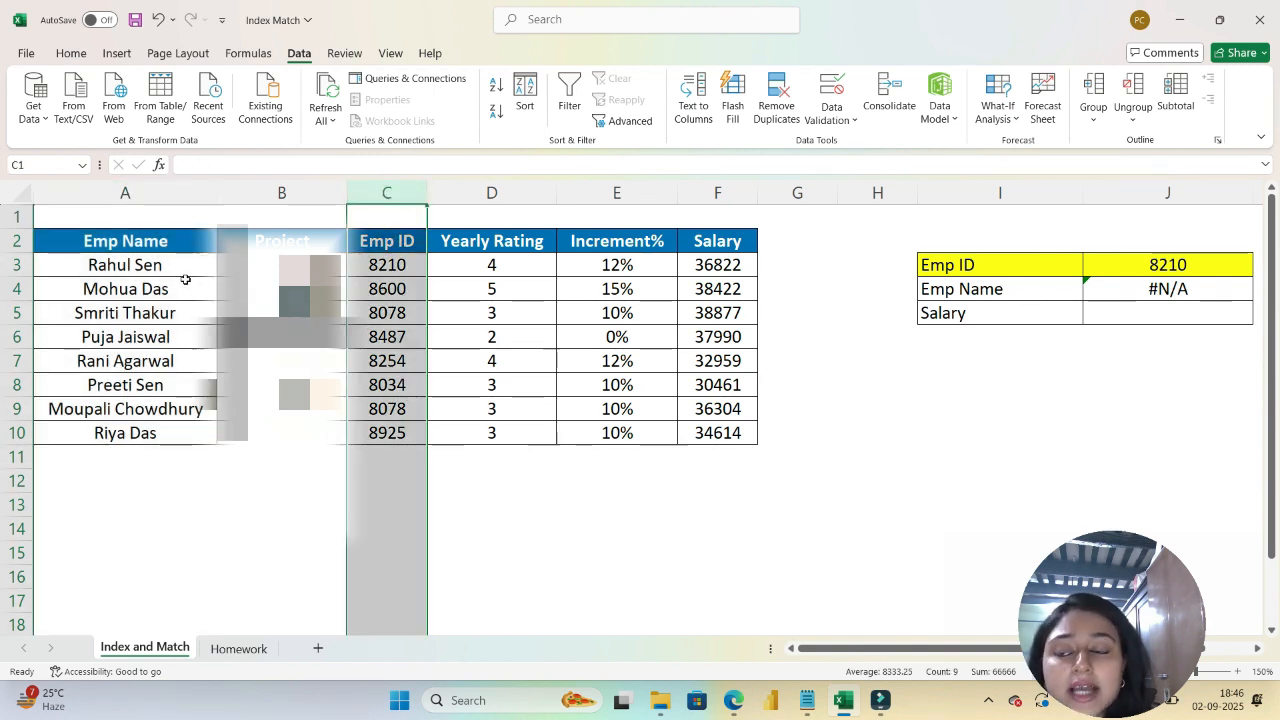
pyautogui.click(1182, 289)
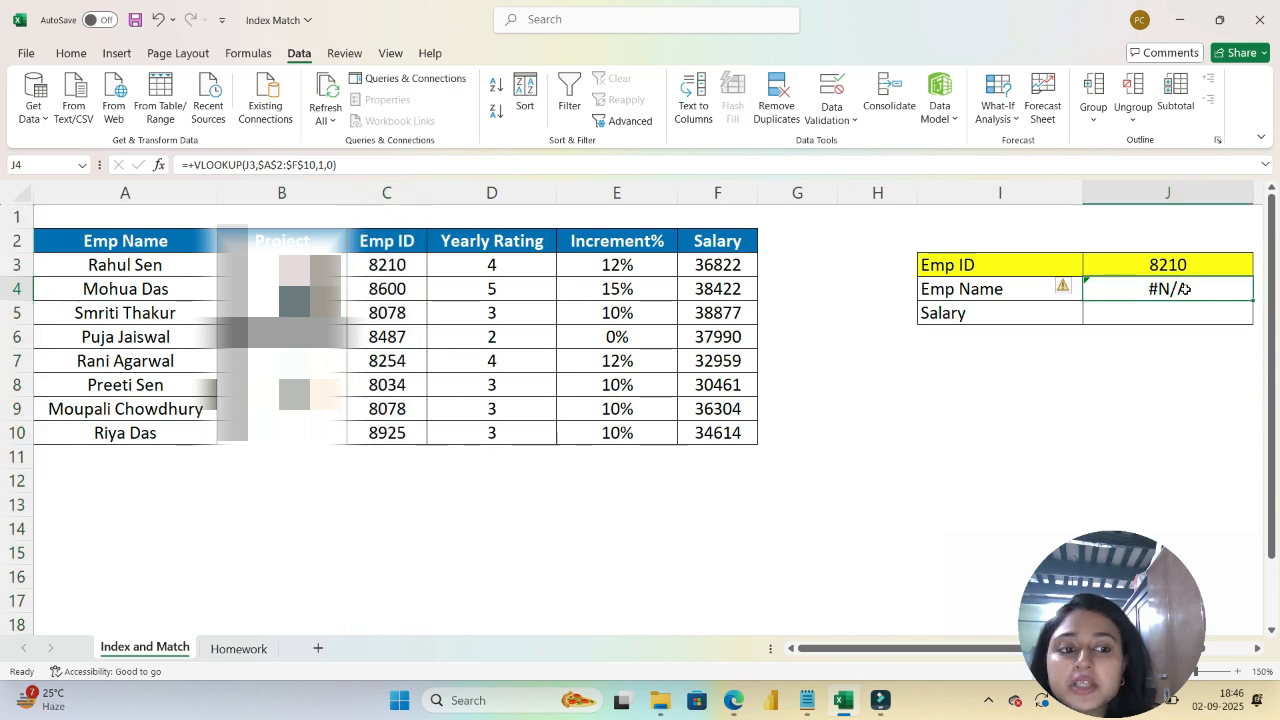
pyautogui.press('Delete')
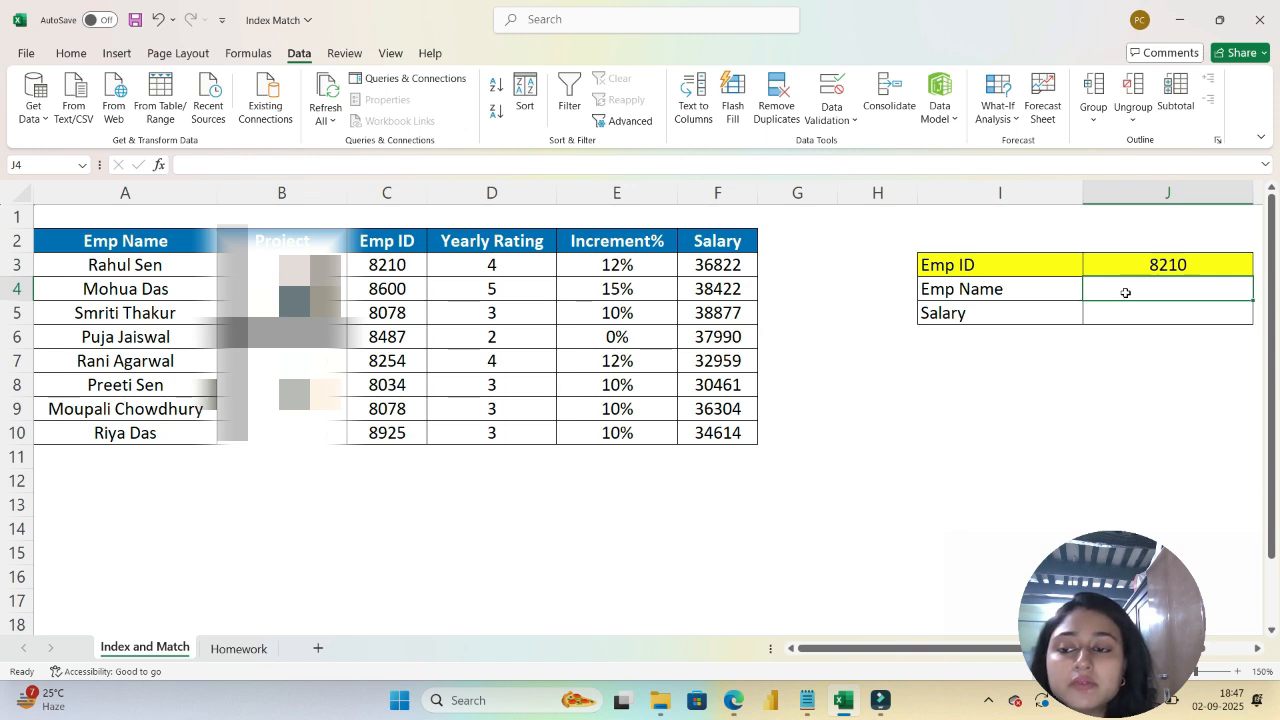
# Enter =INDEX(A2:A10,2,0) in J4 to return an employee name from the Emp Name column.
pyautogui.write('=index')
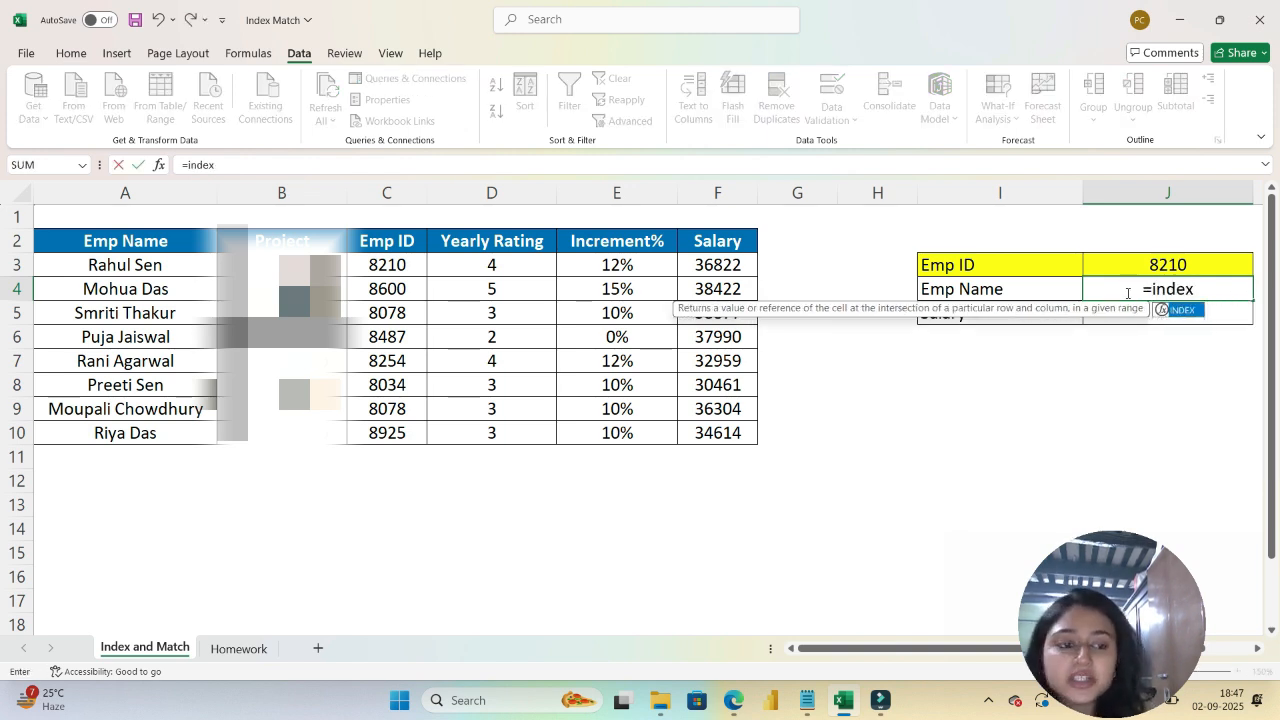
pyautogui.press('Tab')
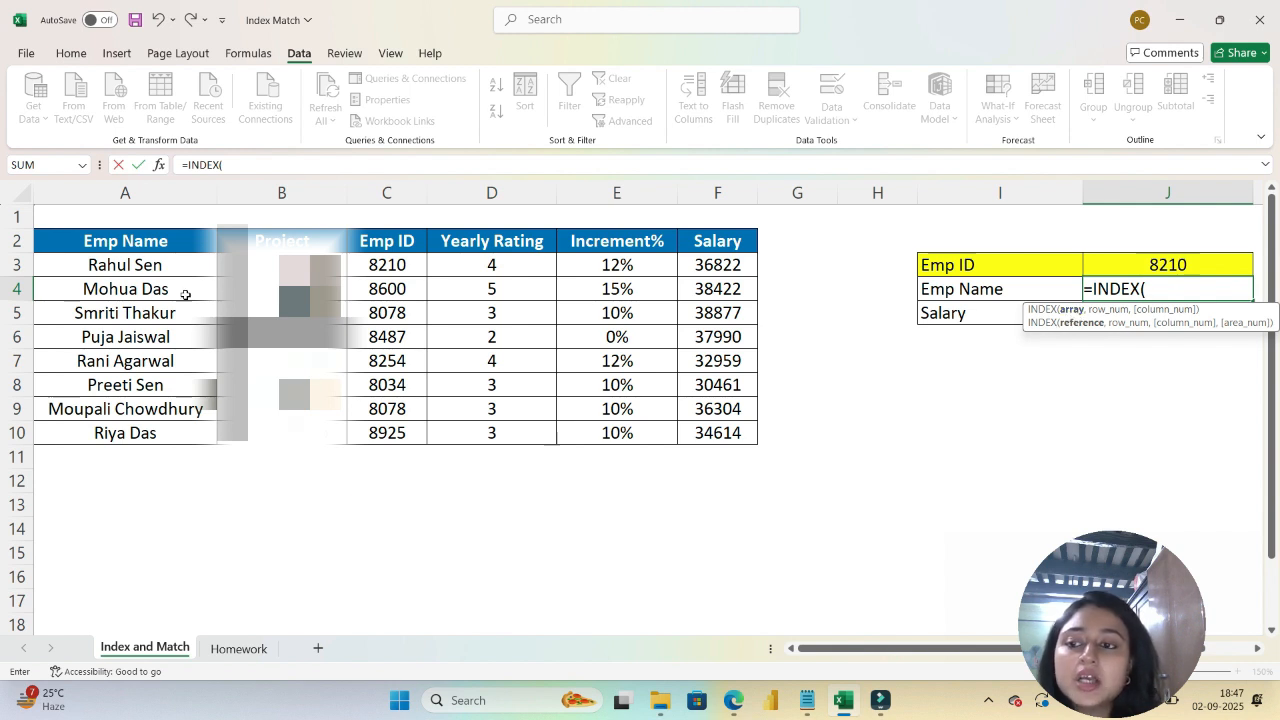
pyautogui.moveTo(133, 240); pyautogui.dragTo(170, 428)
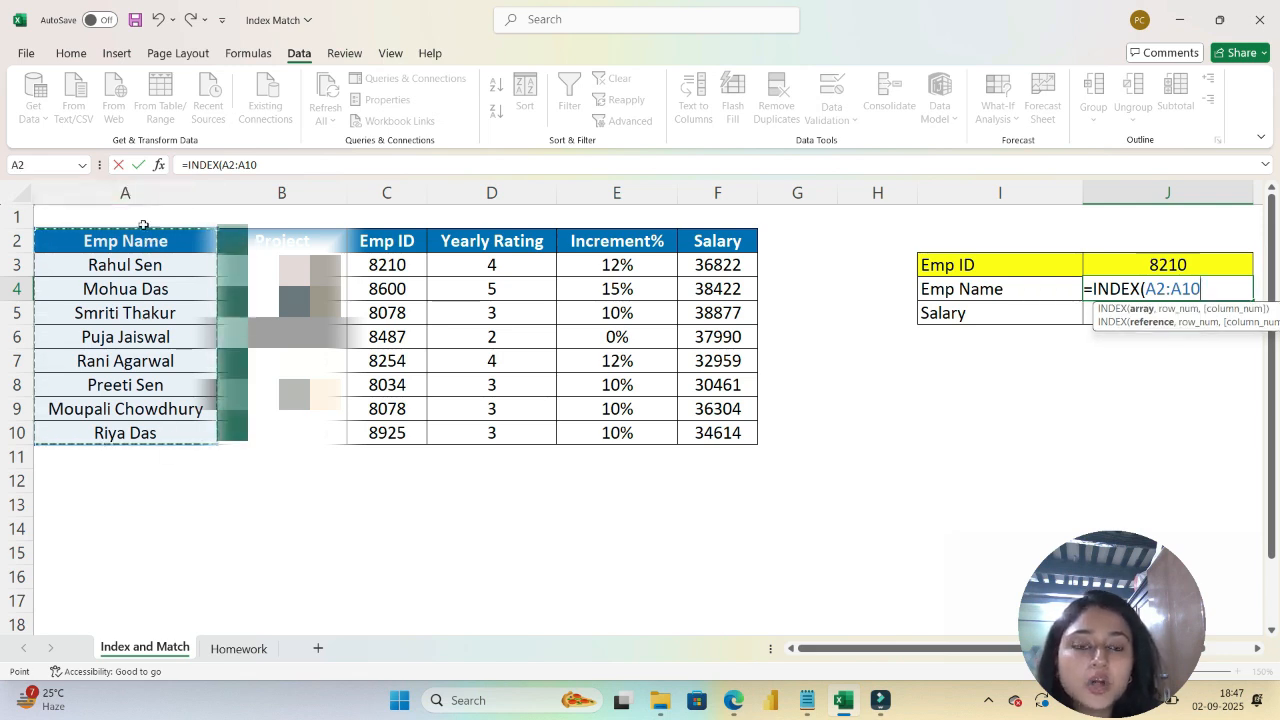
pyautogui.click(302, 165)
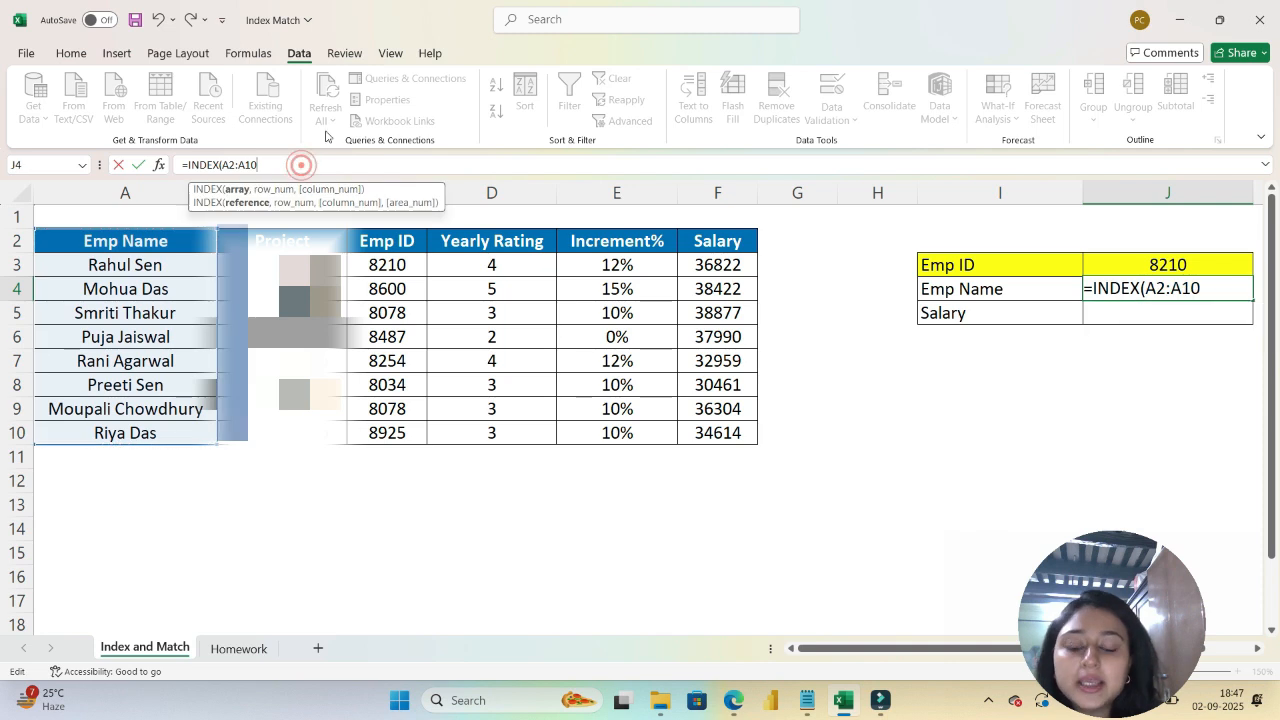
pyautogui.write(',')
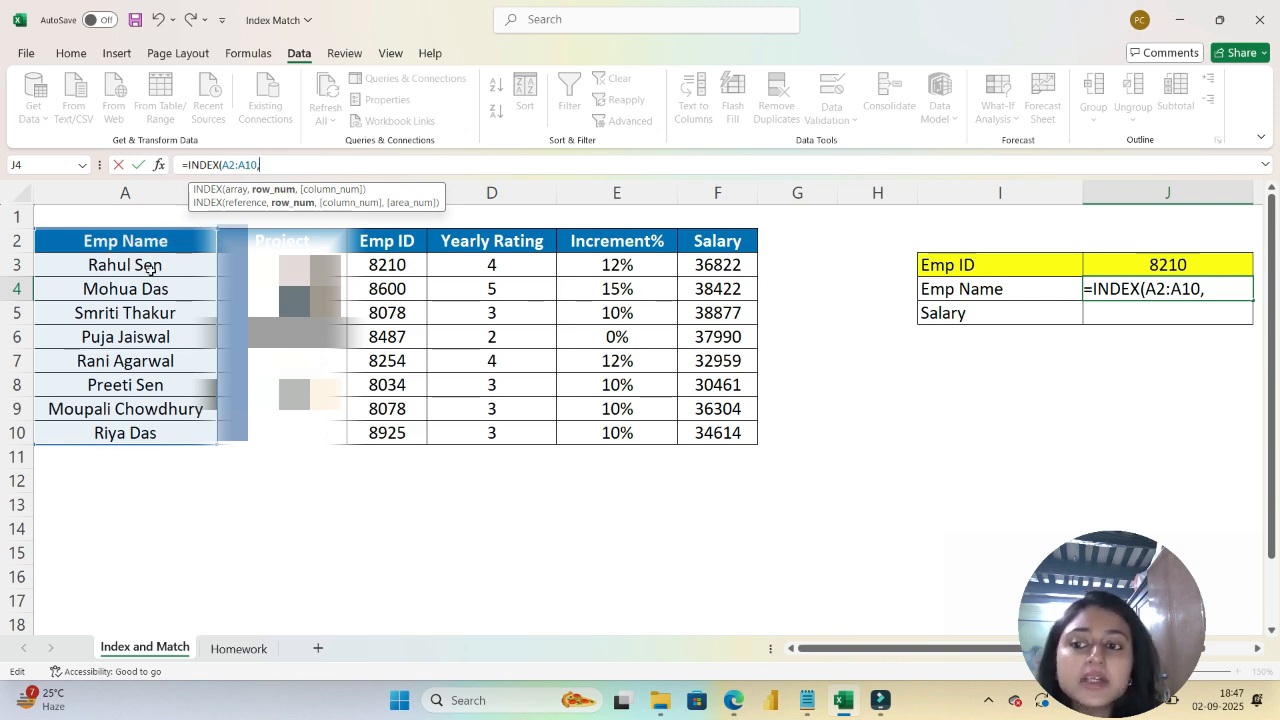
pyautogui.write('2')
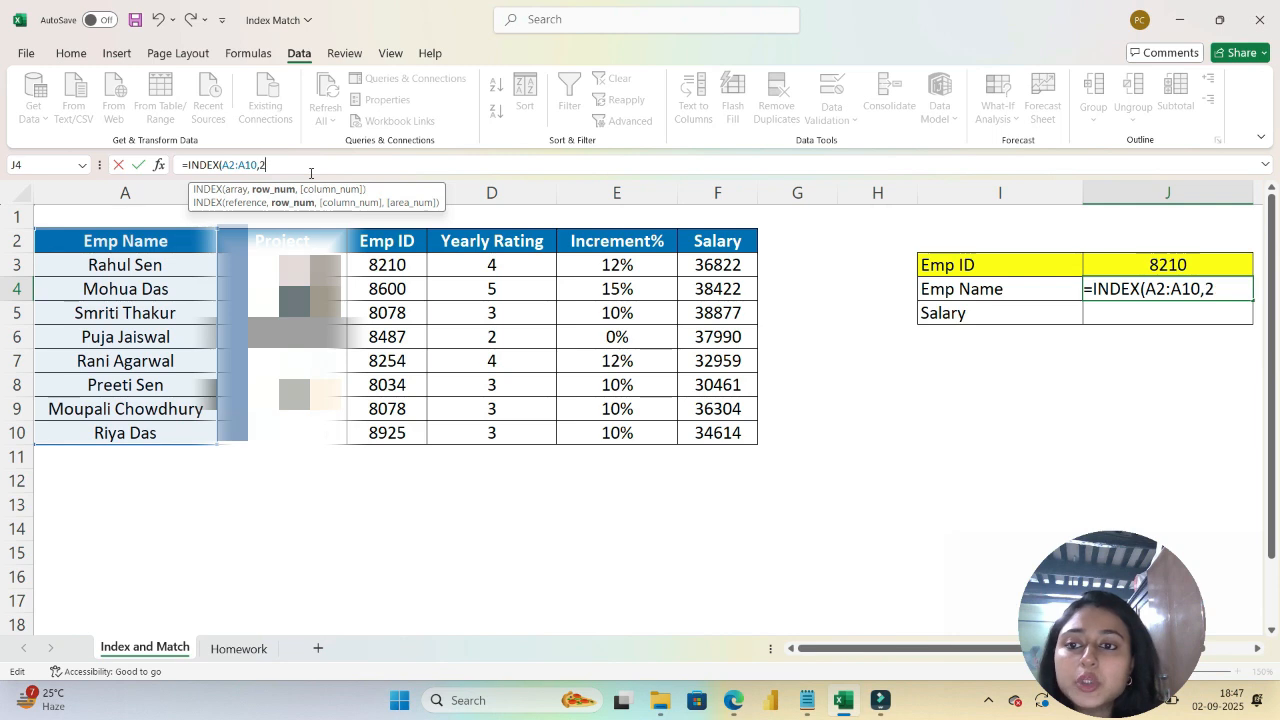
pyautogui.write(',')
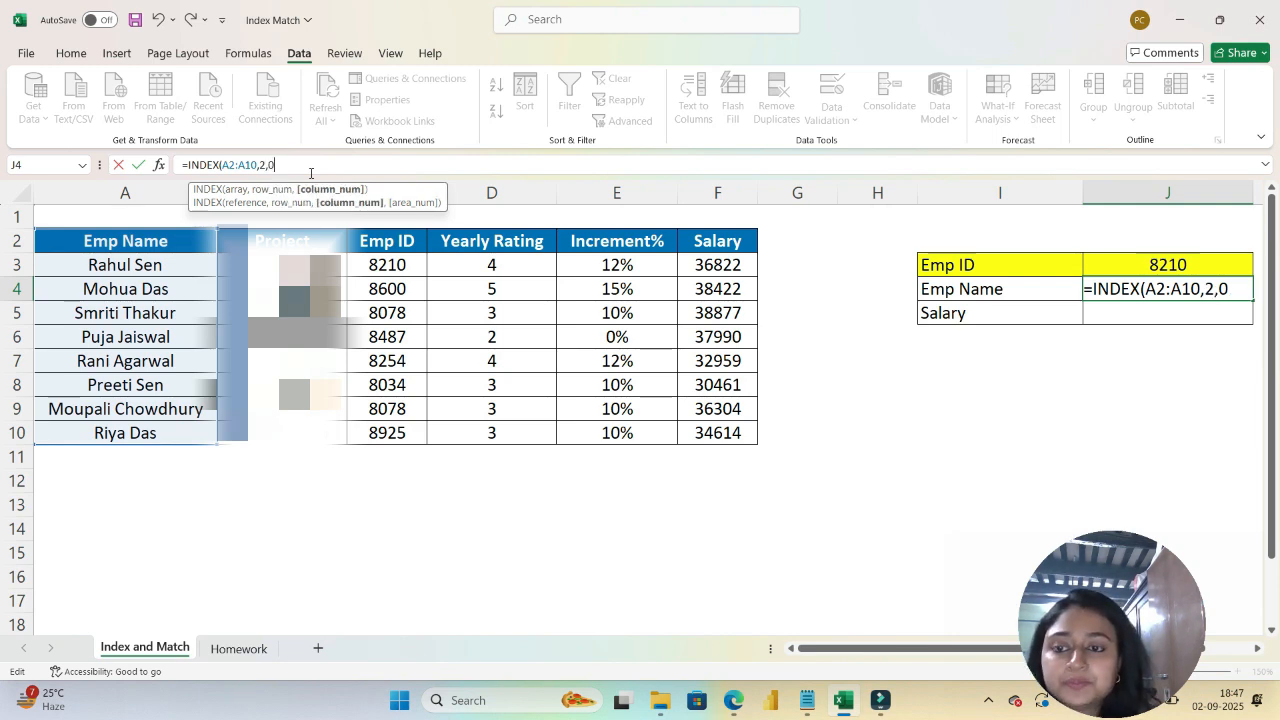
pyautogui.write('0)')
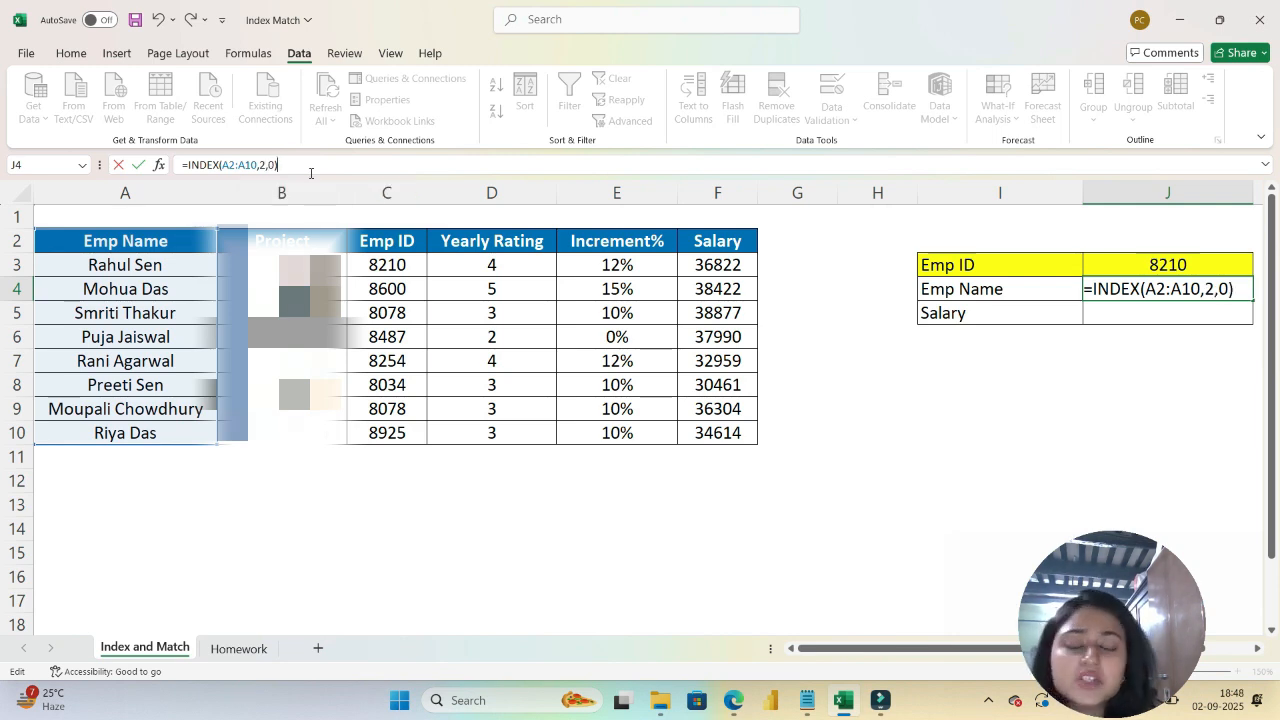
pyautogui.press('Return')
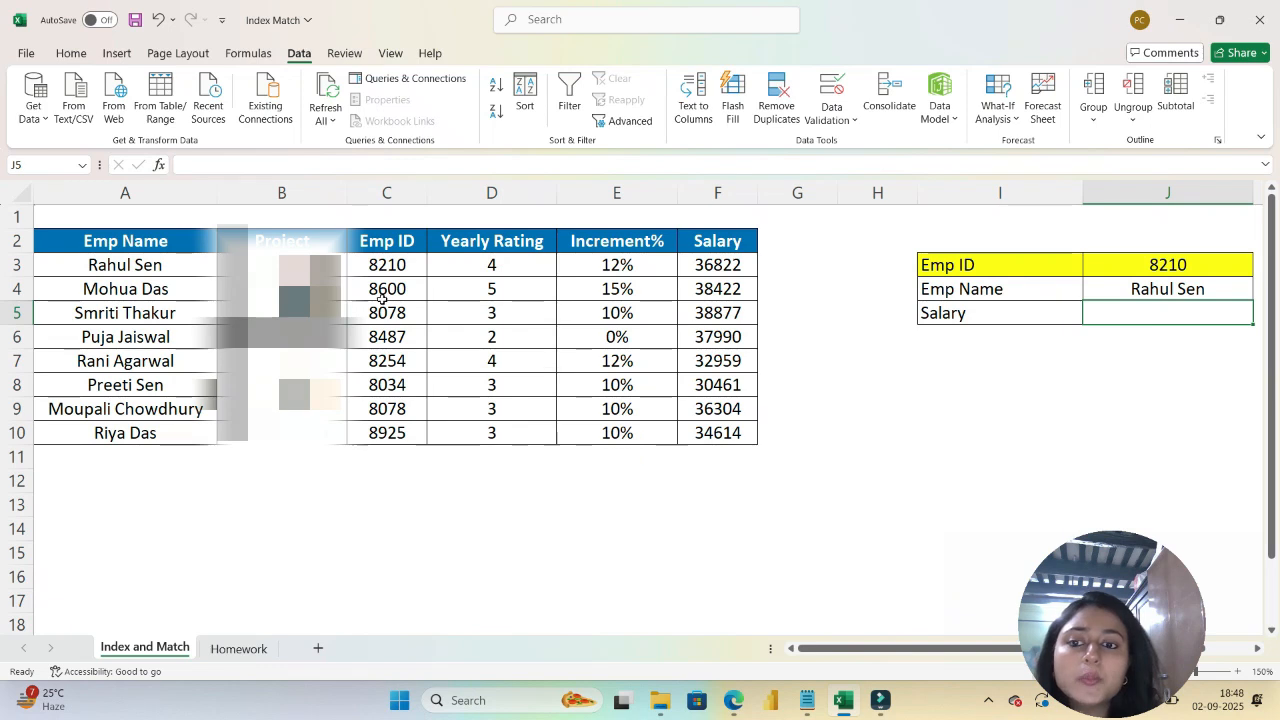
# Replace the row number in J4's INDEX formula with a MATCH function that uses J3 as the lookup value.
pyautogui.click(385, 267)
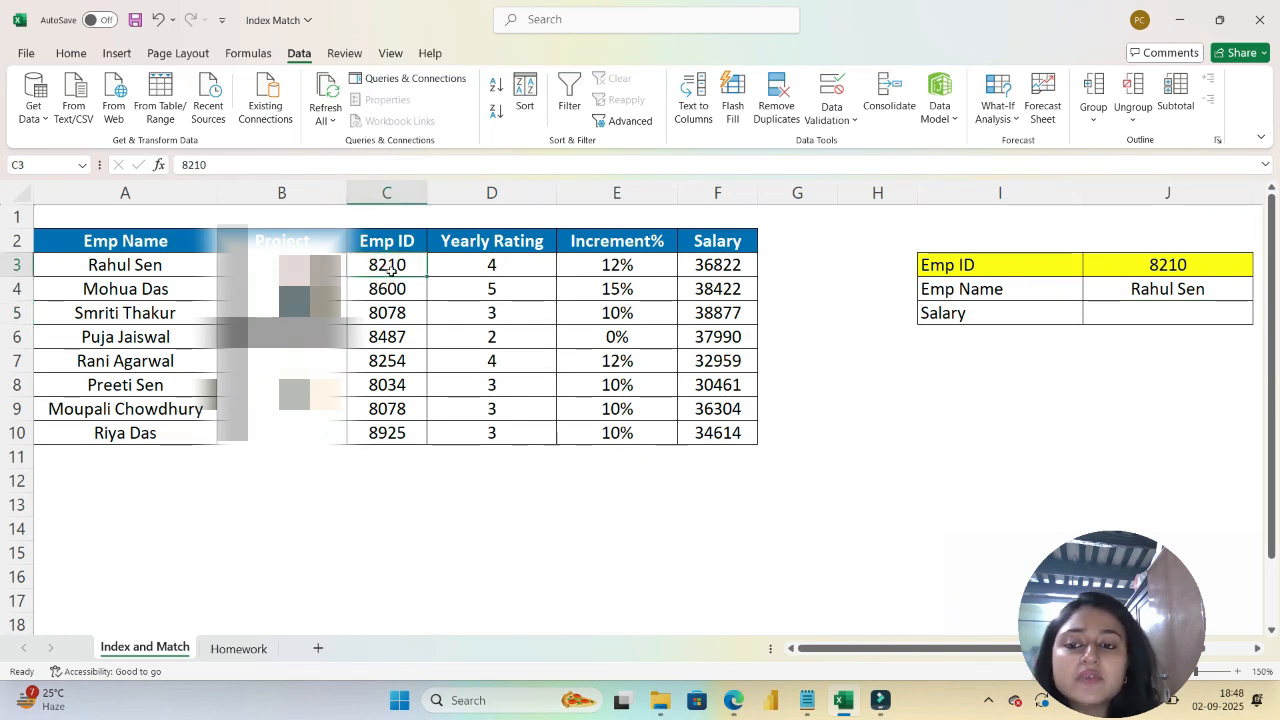
pyautogui.click(159, 265)
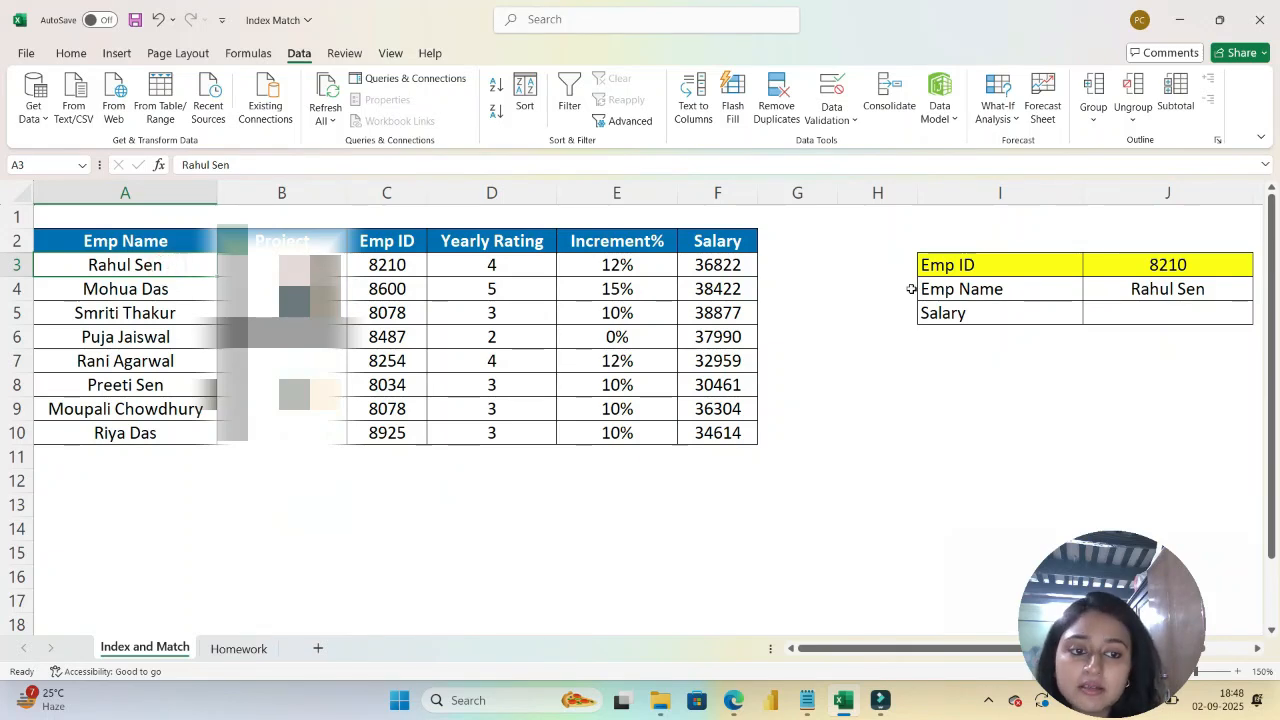
pyautogui.moveTo(1126, 271); pyautogui.dragTo(1125, 288)
pyautogui.click(1108, 289)
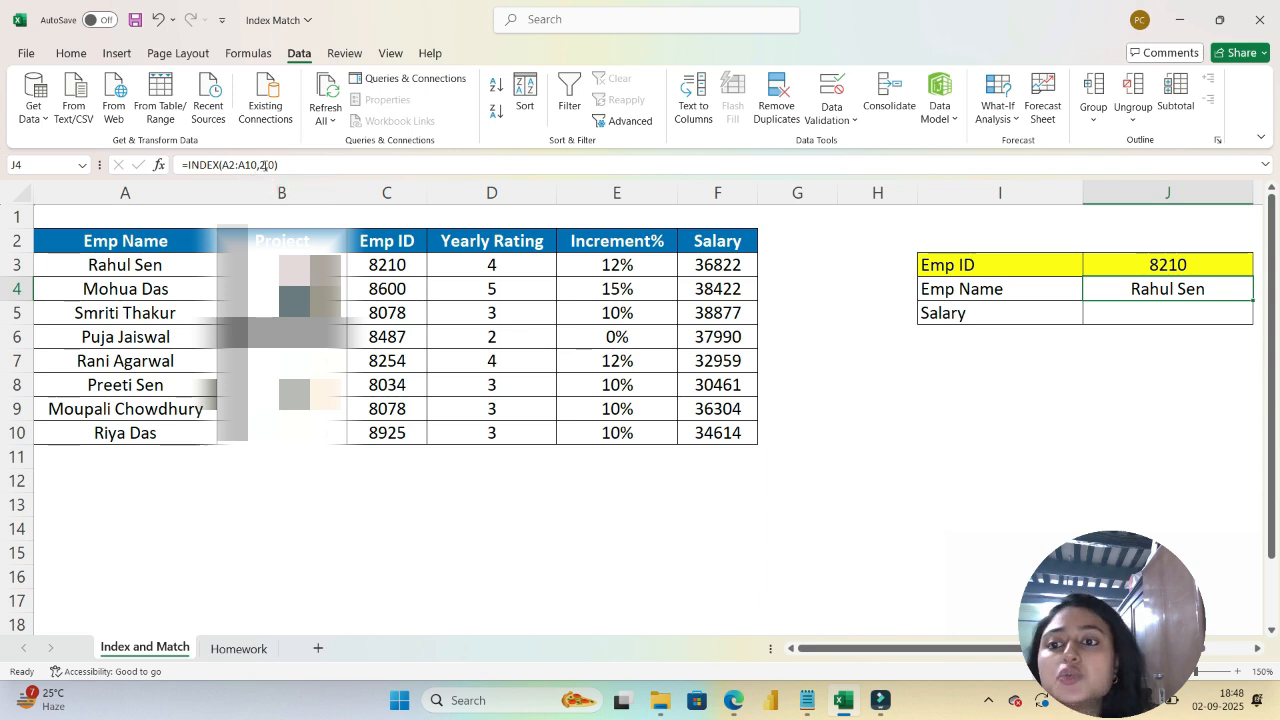
pyautogui.click(263, 164)
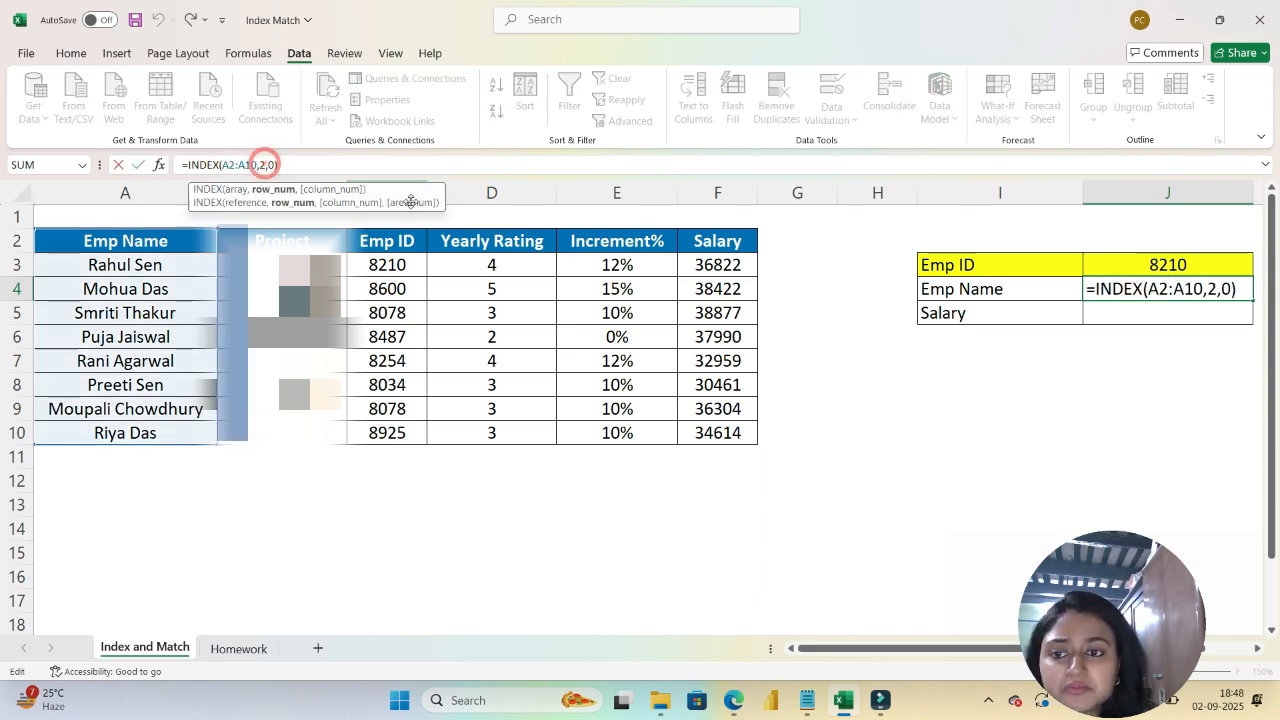
pyautogui.press('BackSpace')
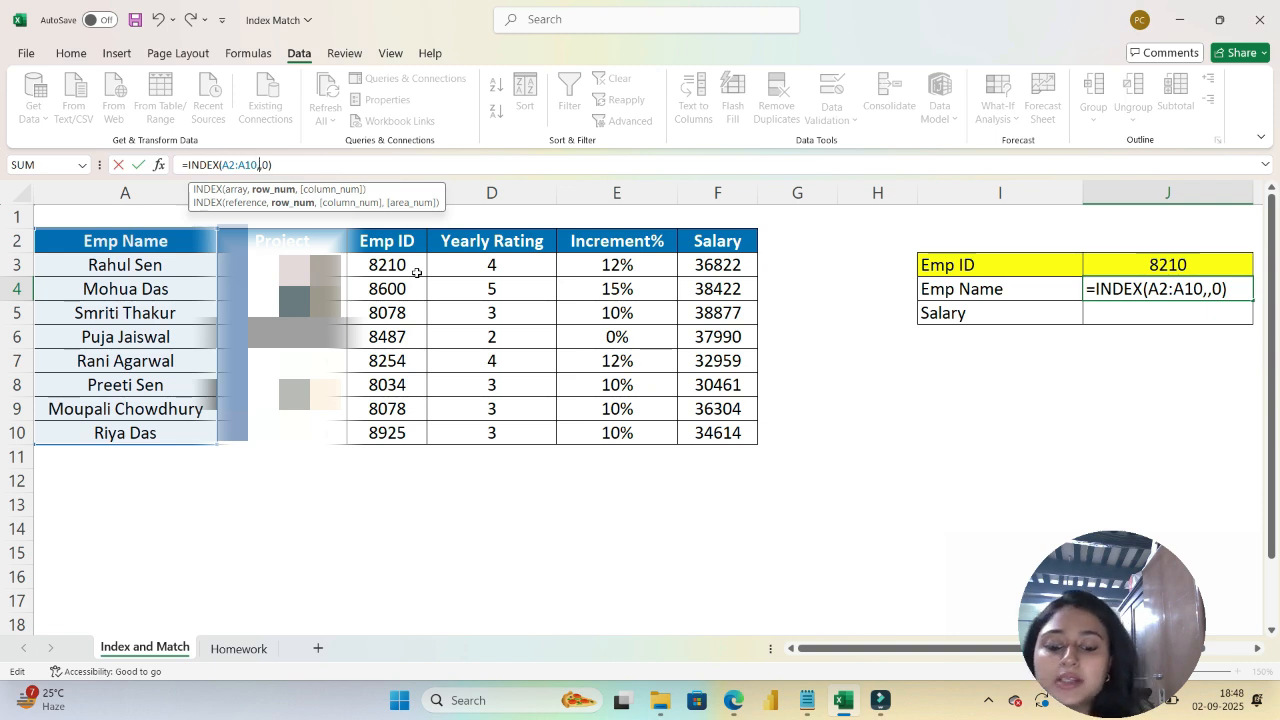
pyautogui.write('match')
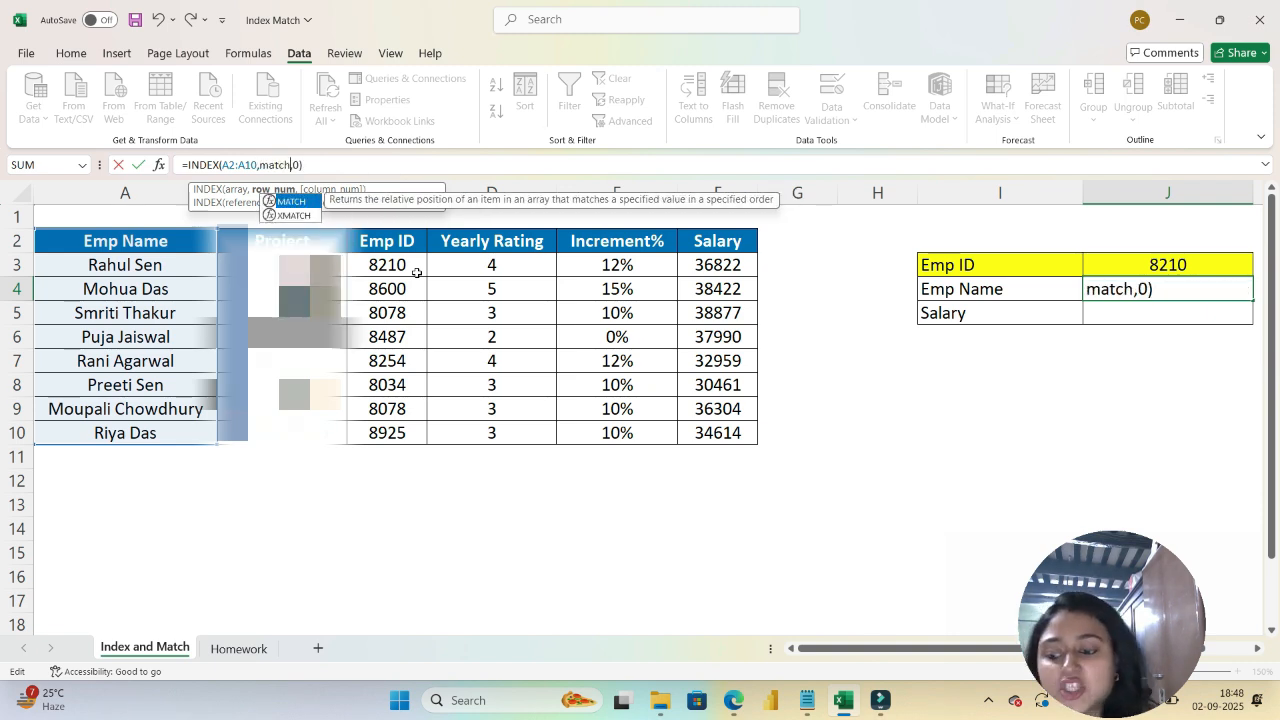
pyautogui.press('Tab')
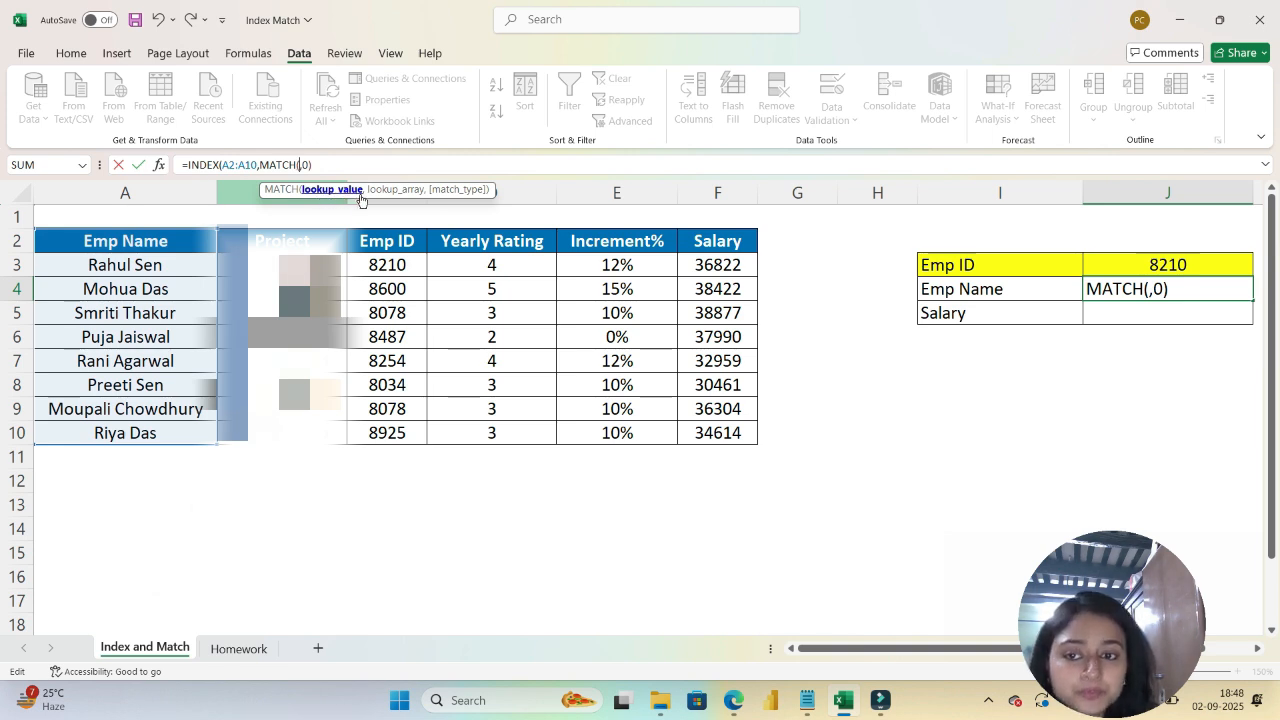
pyautogui.click(1118, 264)
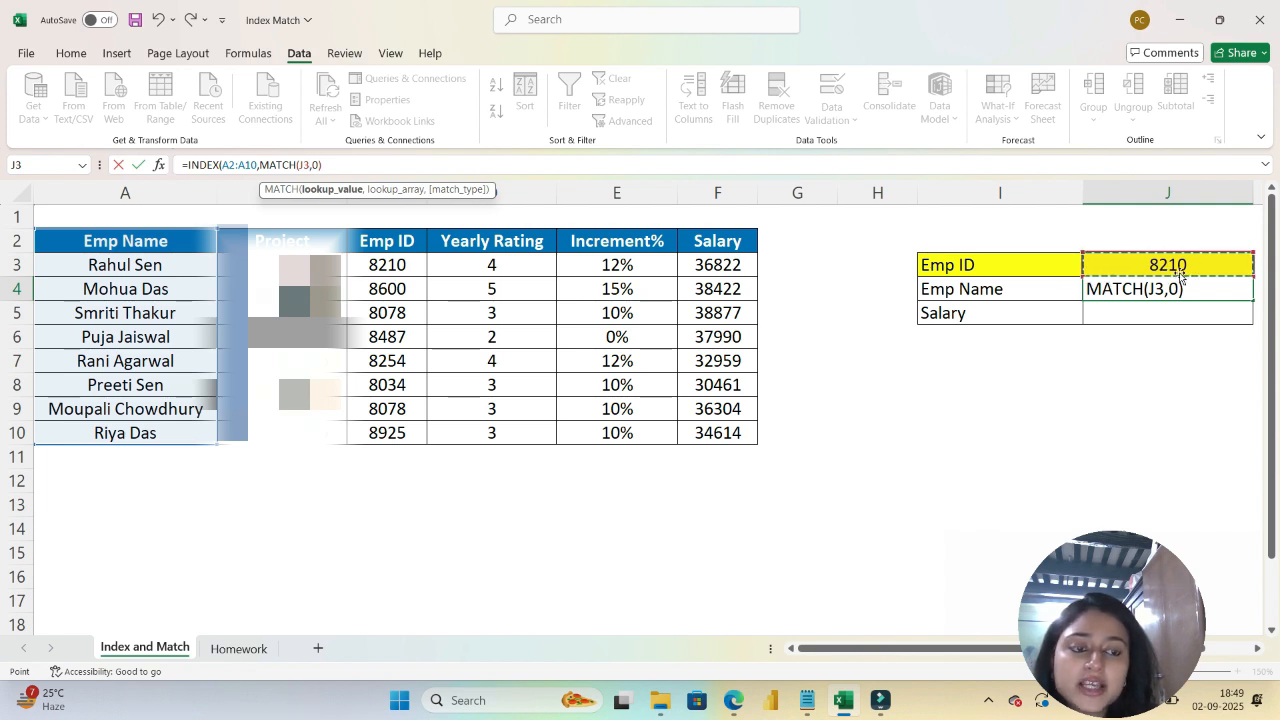
# Complete the MATCH with lookup array C2:C10 and exact match 0, and enter the combined INDEX formula in J4.
pyautogui.write(',')
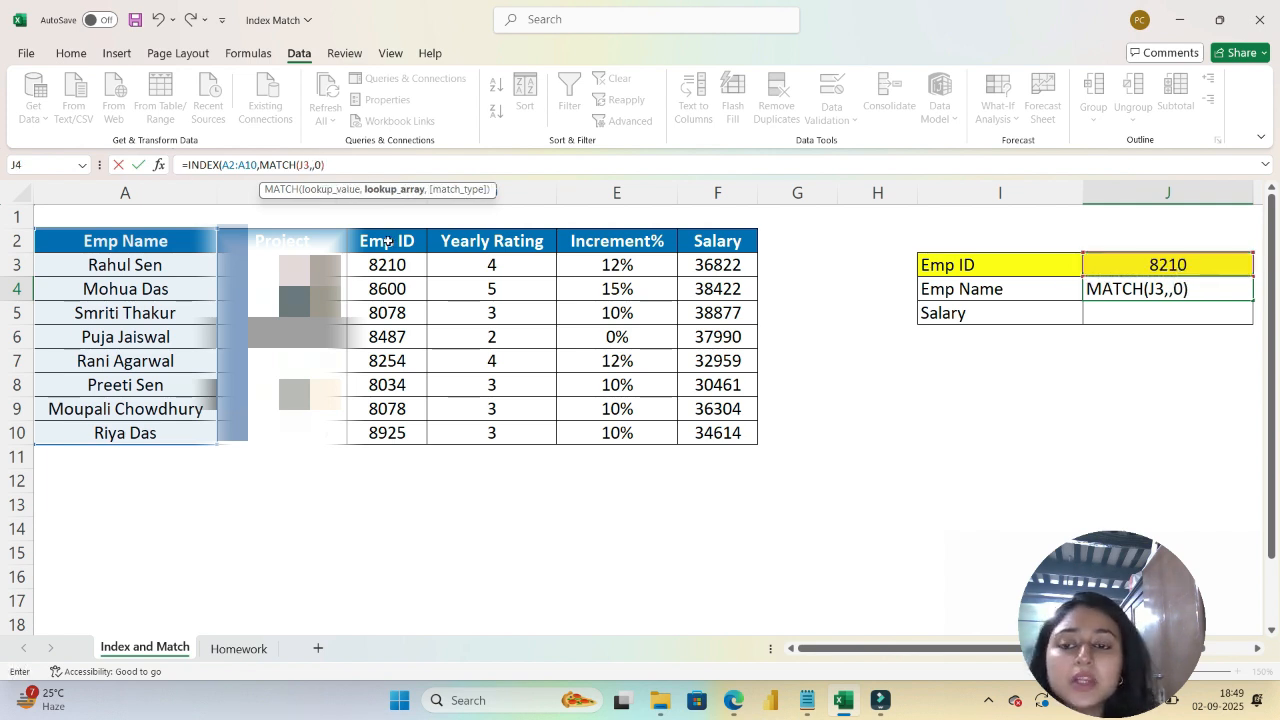
pyautogui.moveTo(387, 243); pyautogui.dragTo(394, 440)
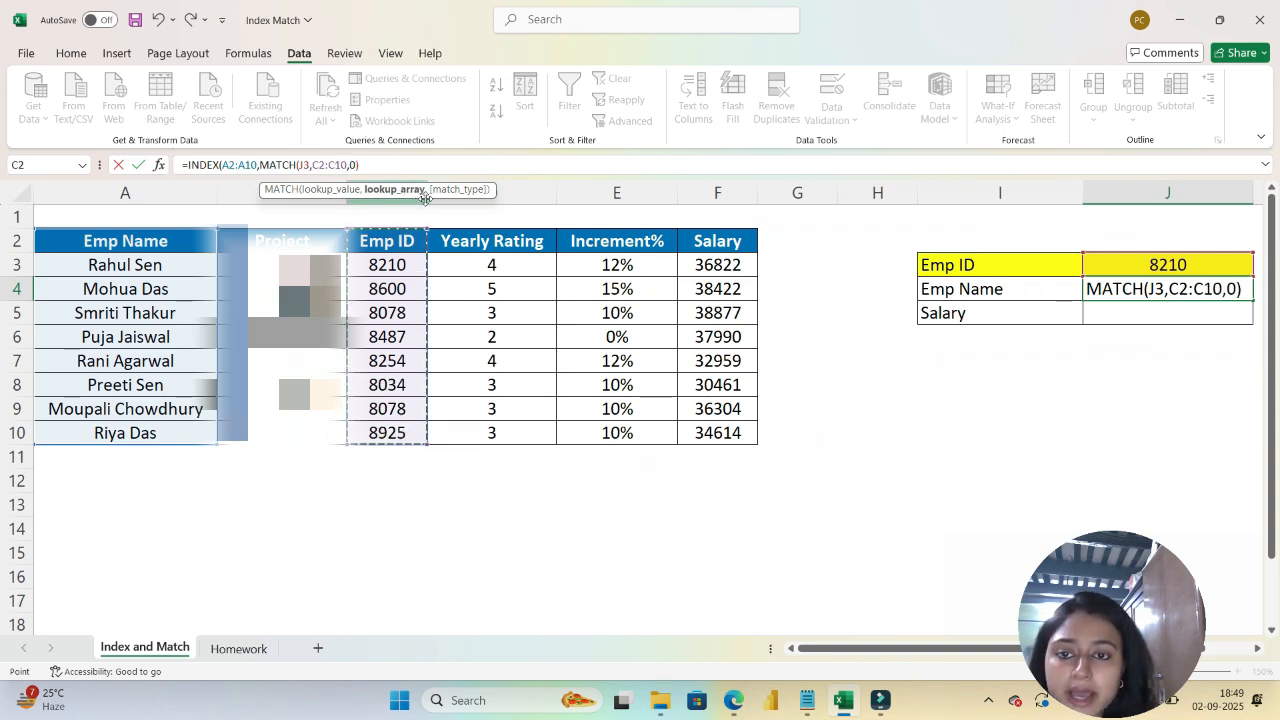
pyautogui.write(',0')
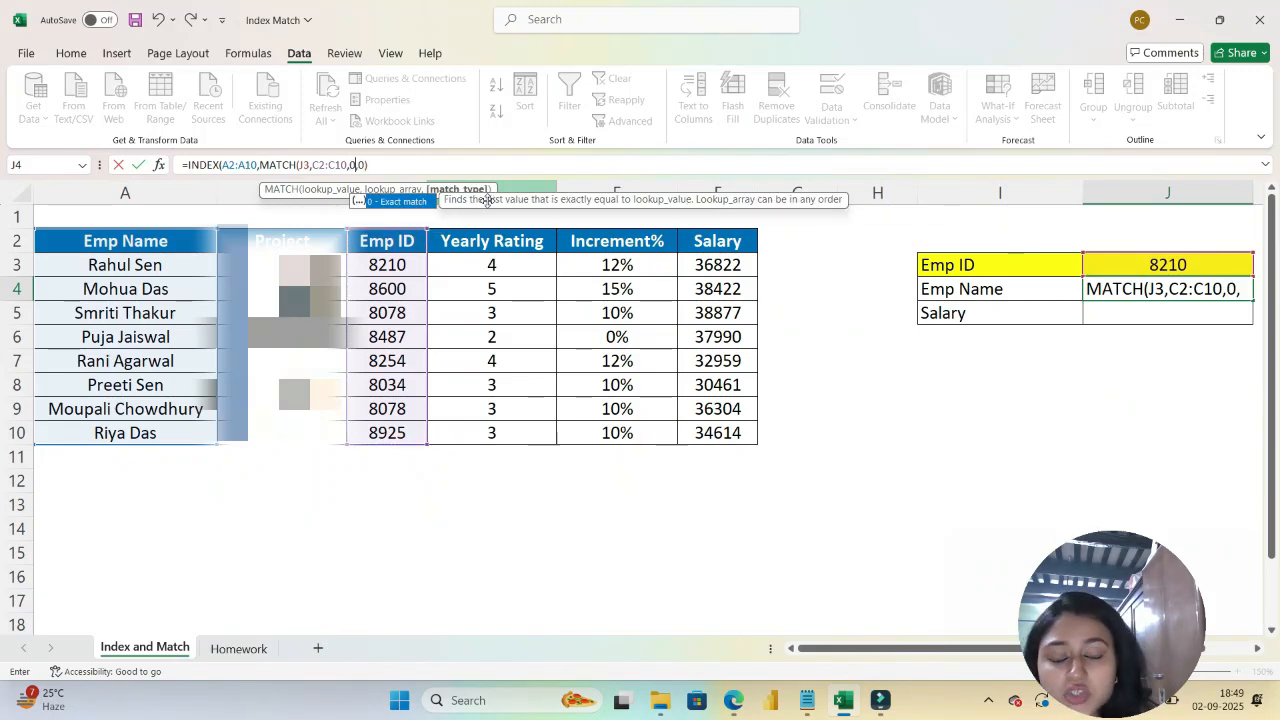
pyautogui.write(')')
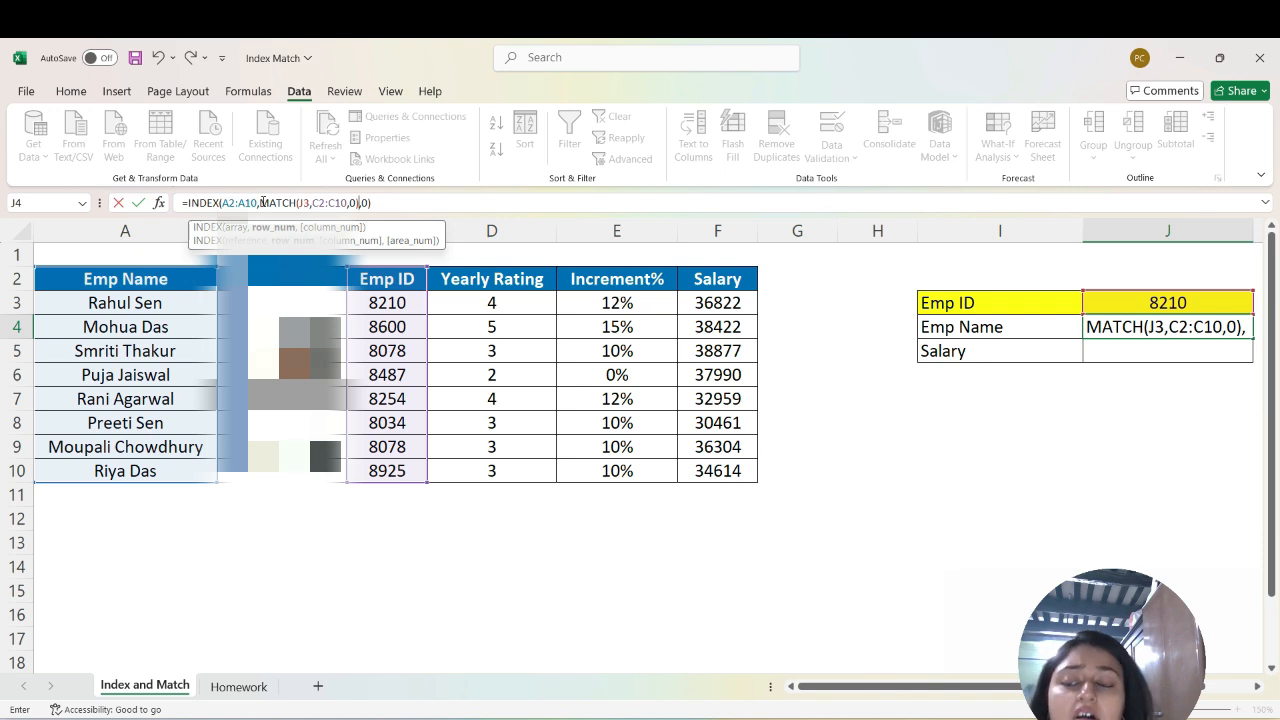
pyautogui.moveTo(261, 203); pyautogui.dragTo(357, 203)
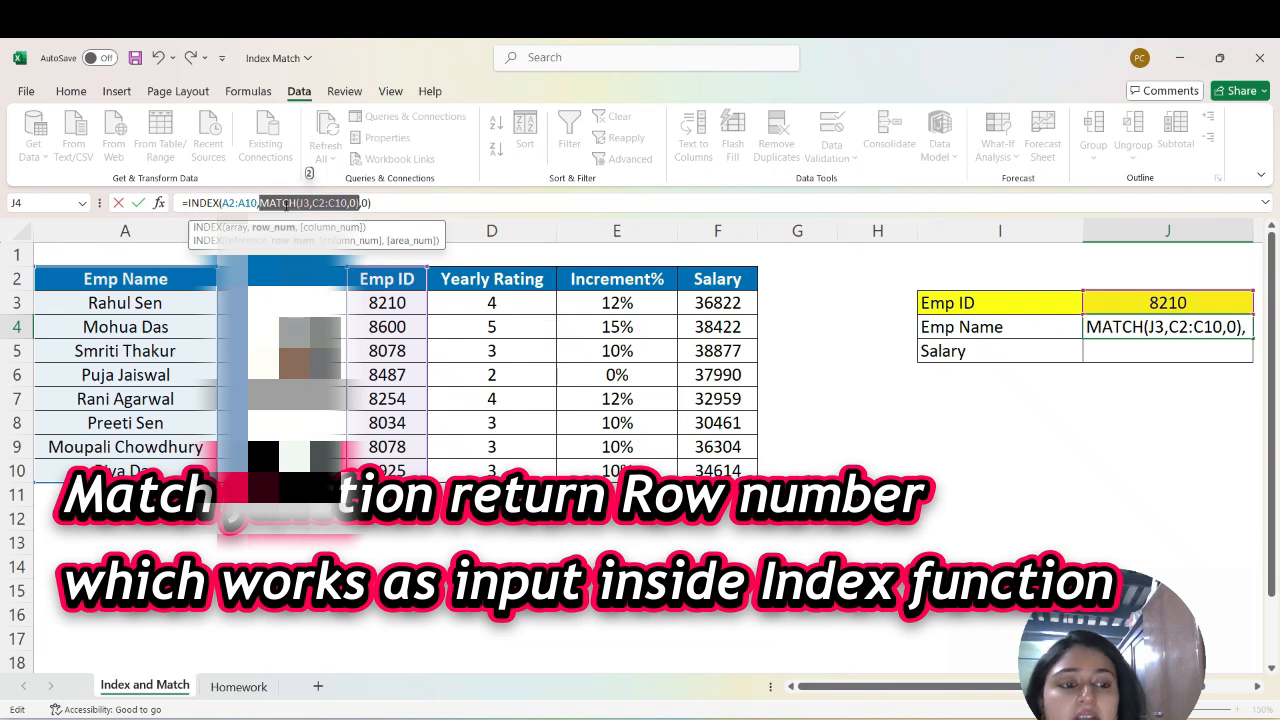
pyautogui.press('Return')
pyautogui.click(1118, 326)
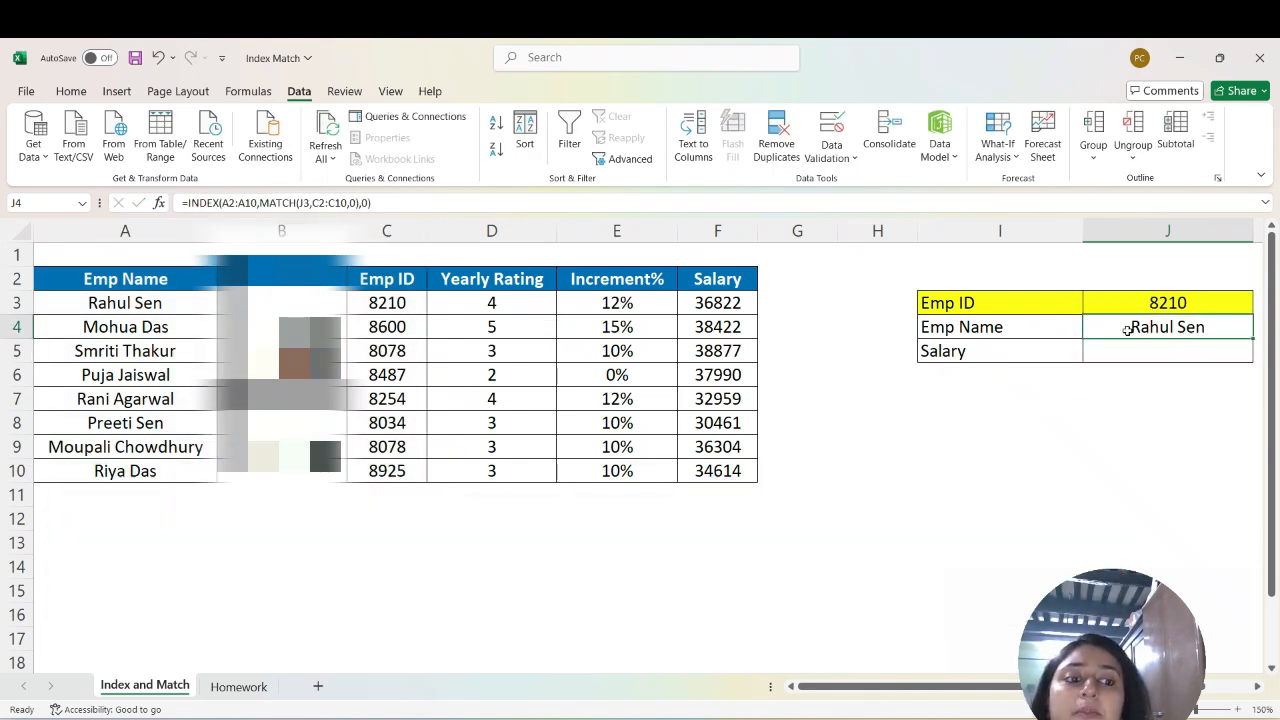
# Test the lookup by replacing the Emp ID in J3 with the one from the table's last row.
pyautogui.click(1196, 303)
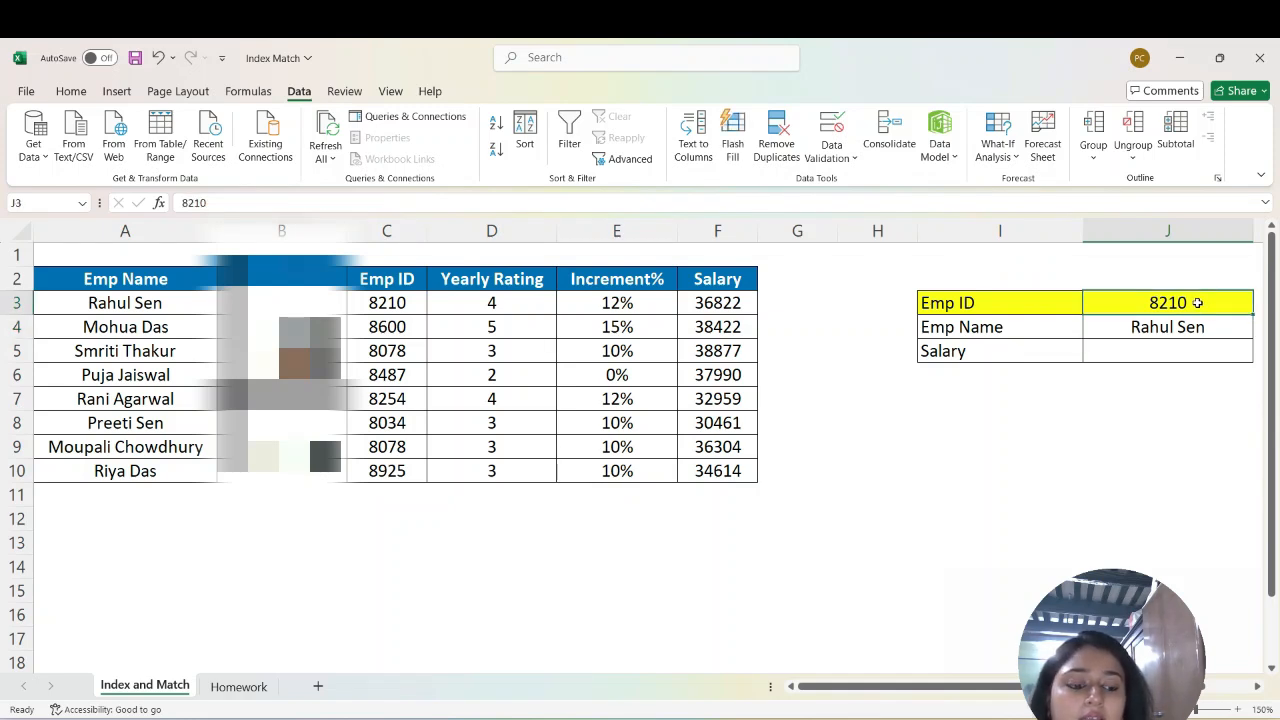
pyautogui.press('Delete')
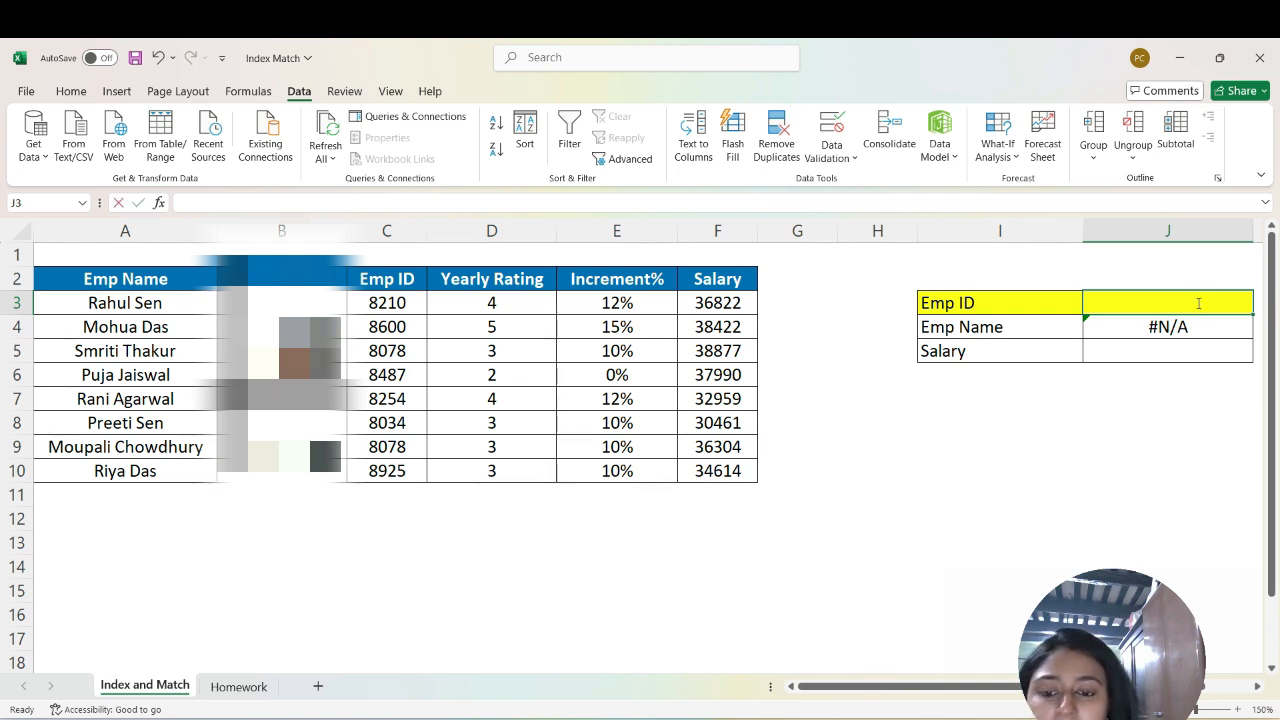
pyautogui.write('89')
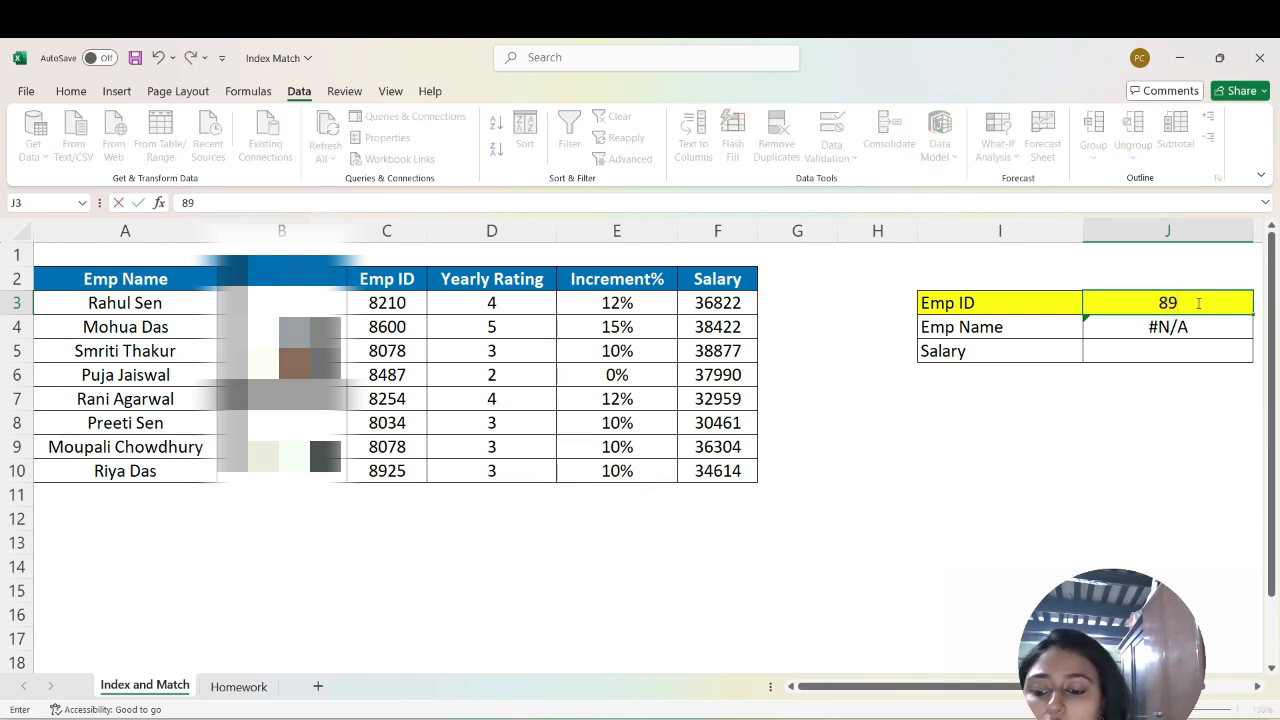
pyautogui.write('25')
pyautogui.press('Return')
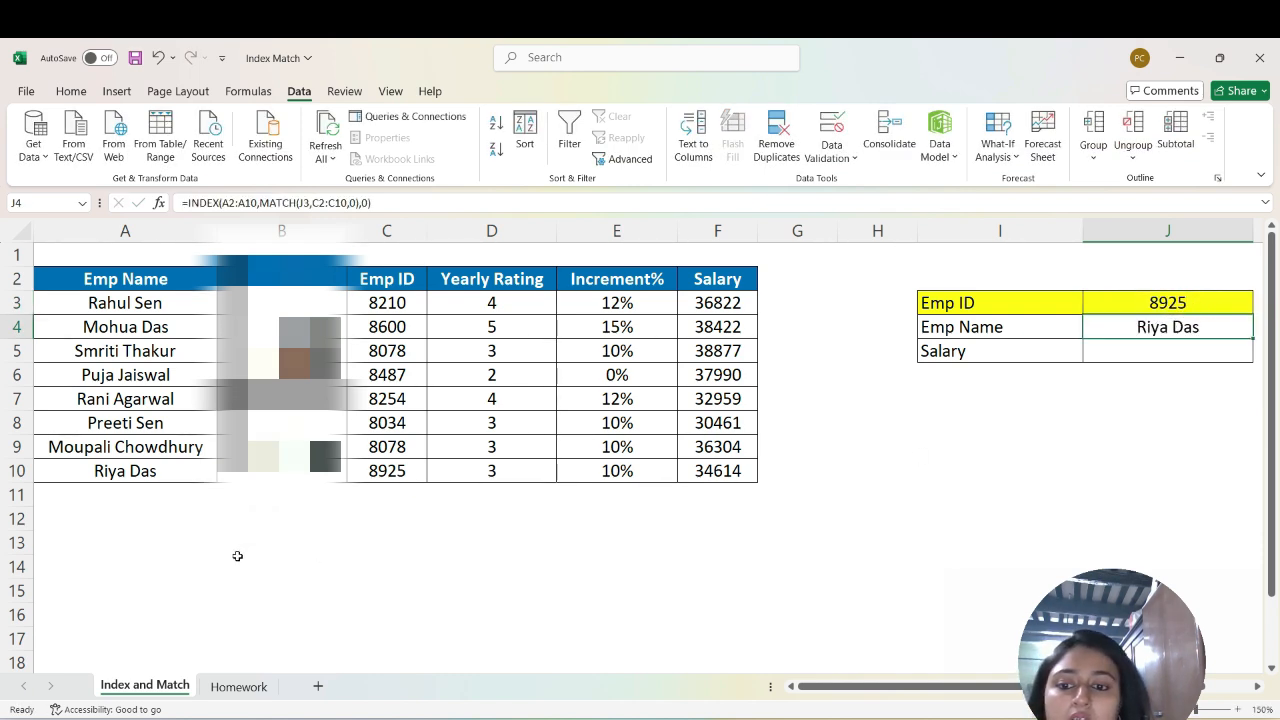
# Highlight A10:C10 with a green fill to compare it with the Emp Name result, and undo the fill.
pyautogui.moveTo(400, 471); pyautogui.dragTo(145, 471)
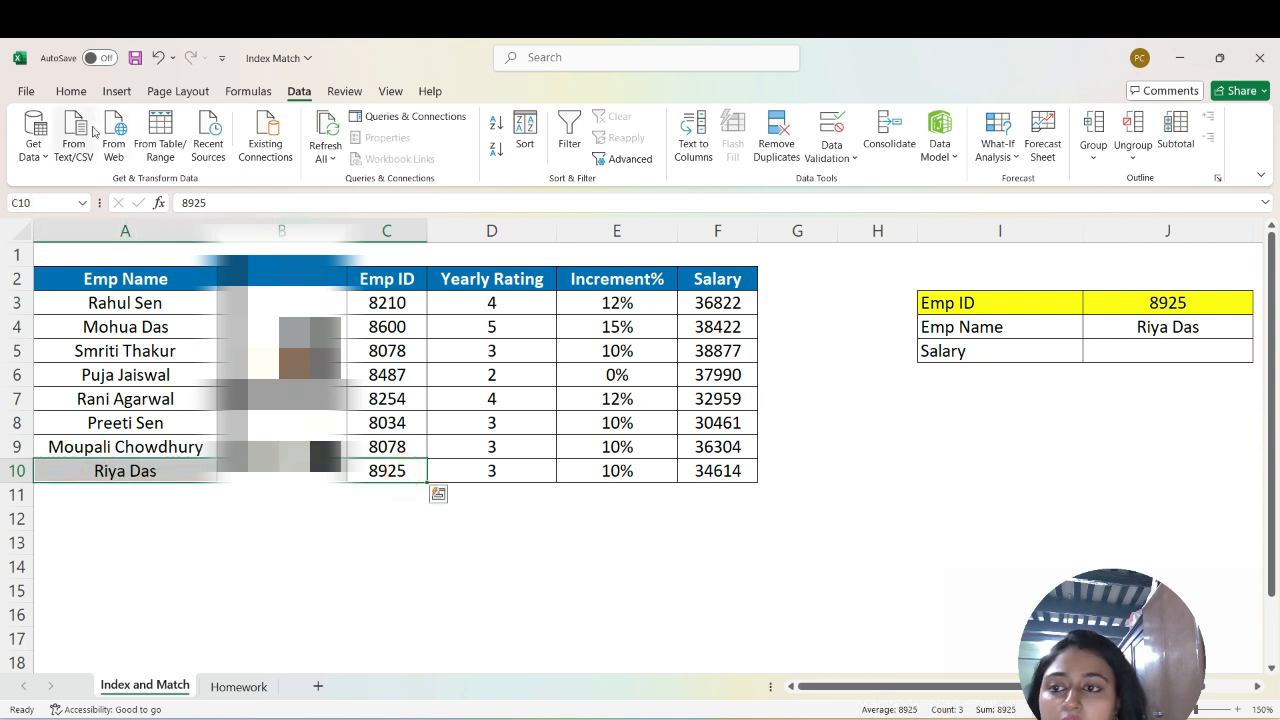
pyautogui.click(72, 90)
pyautogui.click(282, 148)
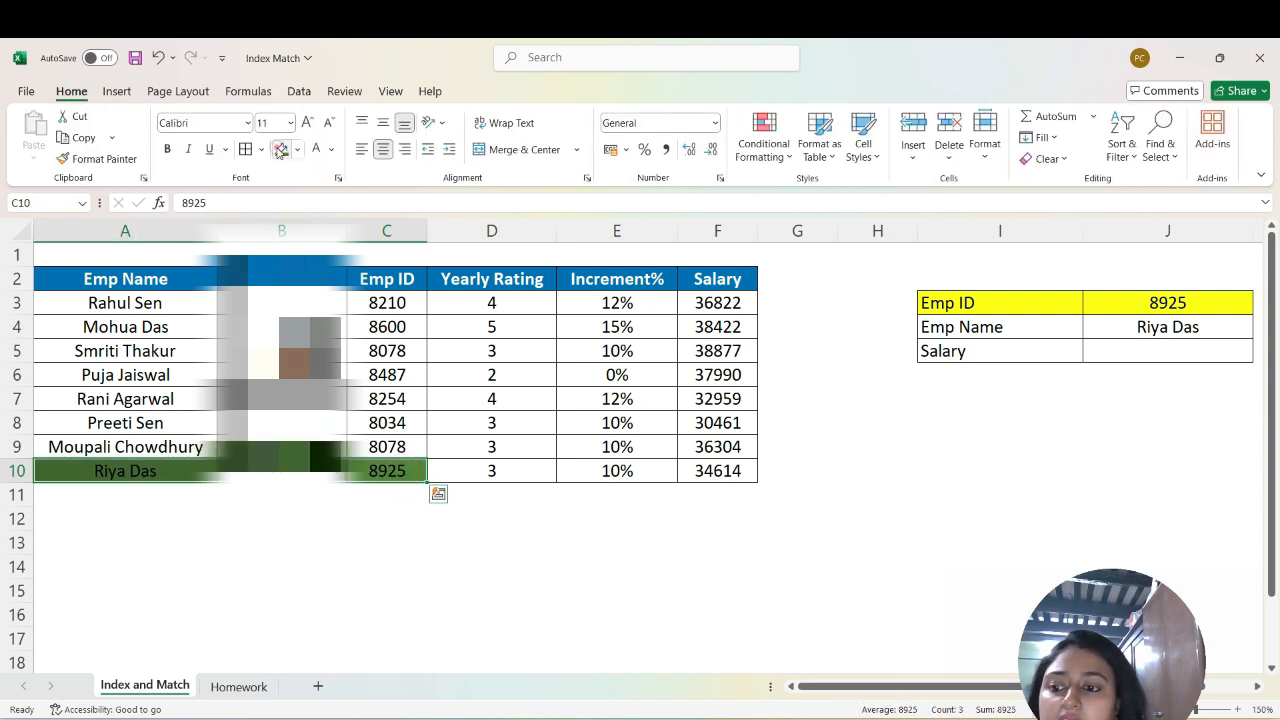
pyautogui.moveTo(1000, 328); pyautogui.dragTo(1180, 330)
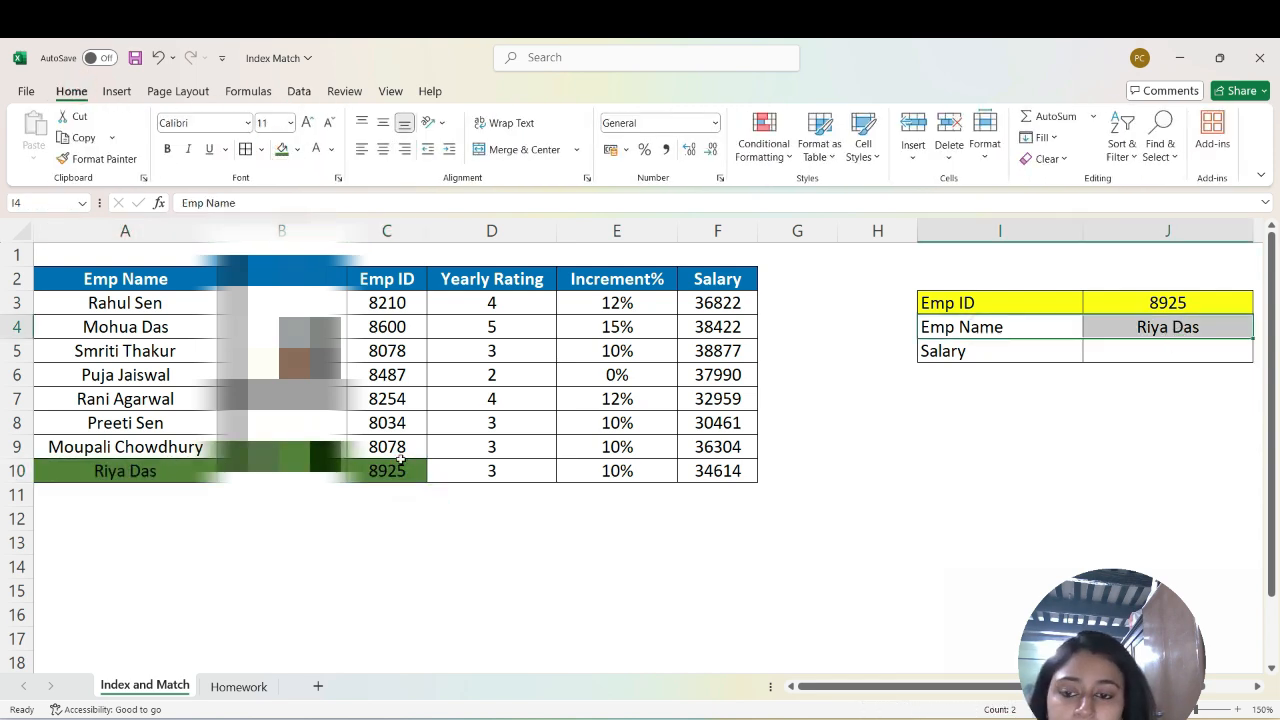
pyautogui.hotkey('ctrl', 'z')
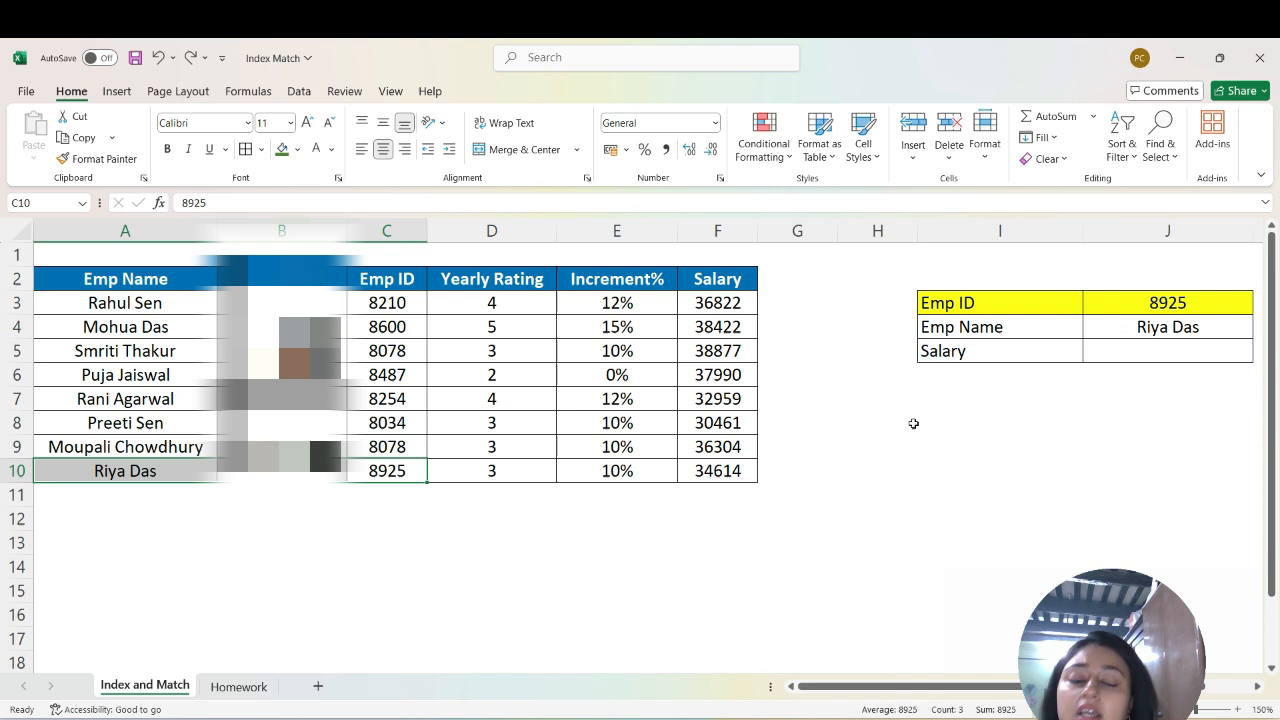
# Clear the Emp ID from J3 and add a List data validation there with C3:C10 as the source.
pyautogui.click(1110, 330)
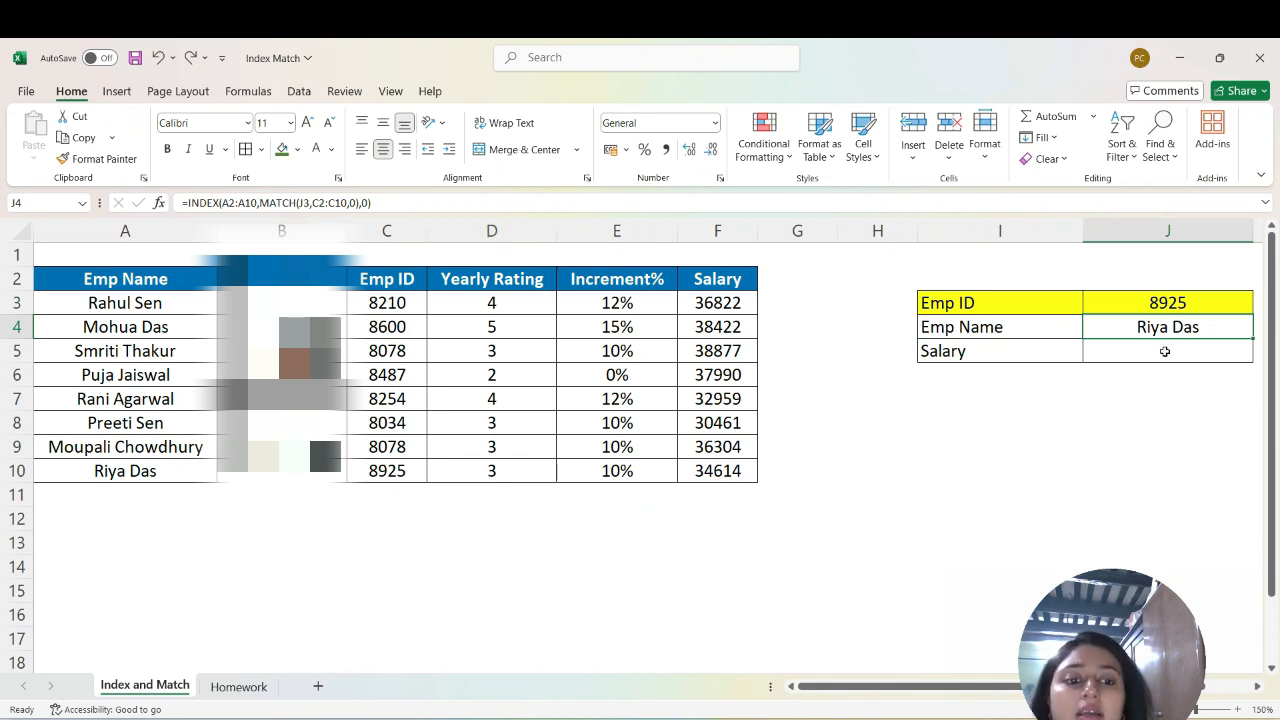
pyautogui.click(1159, 300)
pyautogui.press('Delete')
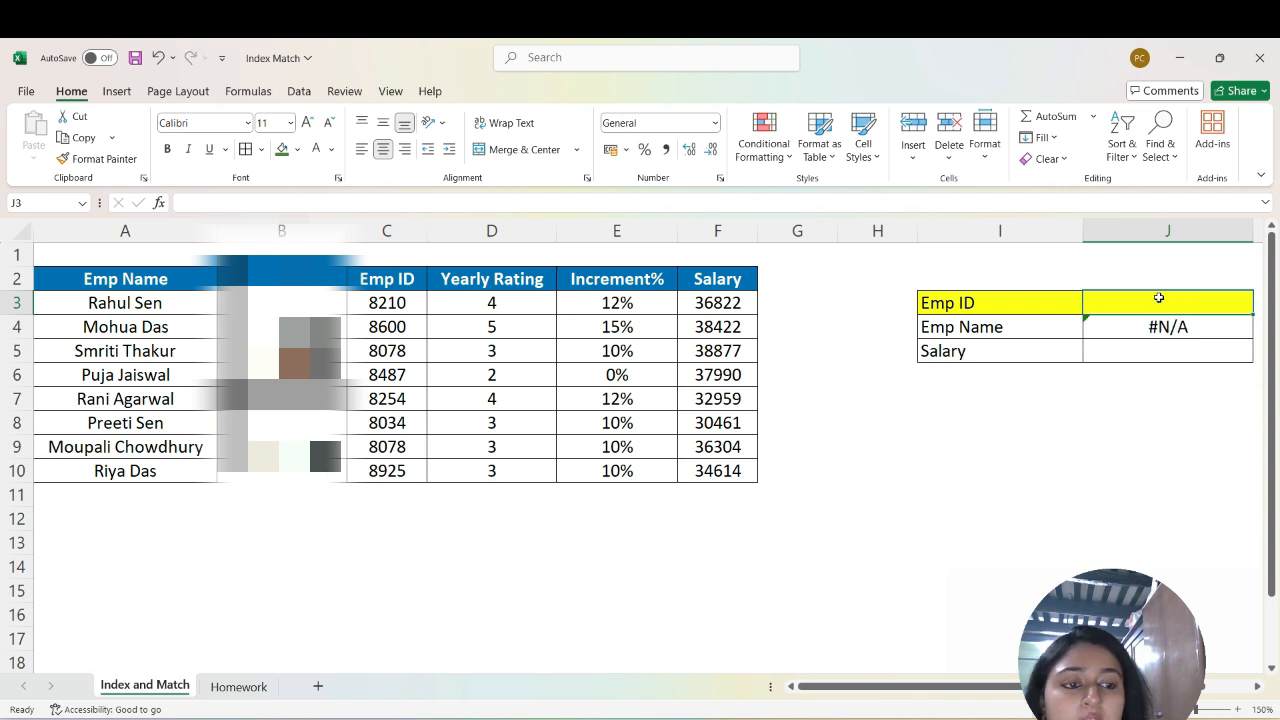
pyautogui.click(298, 91)
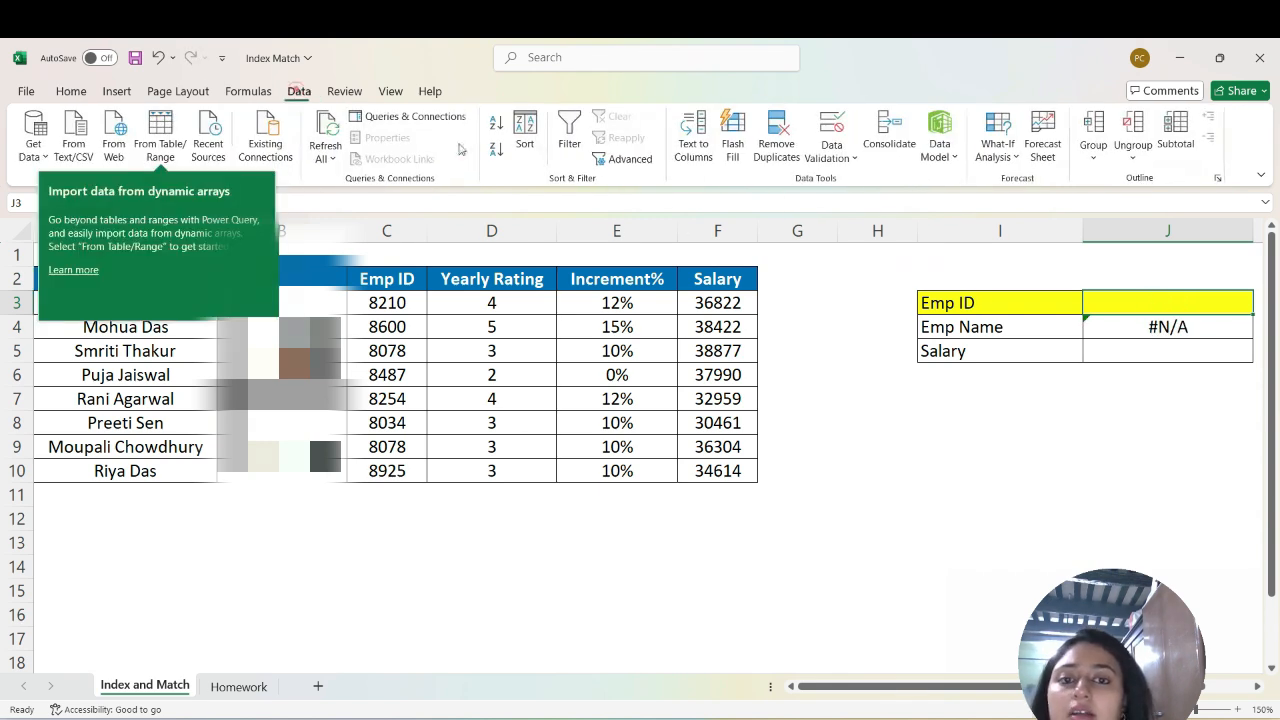
pyautogui.click(831, 152)
pyautogui.click(878, 182)
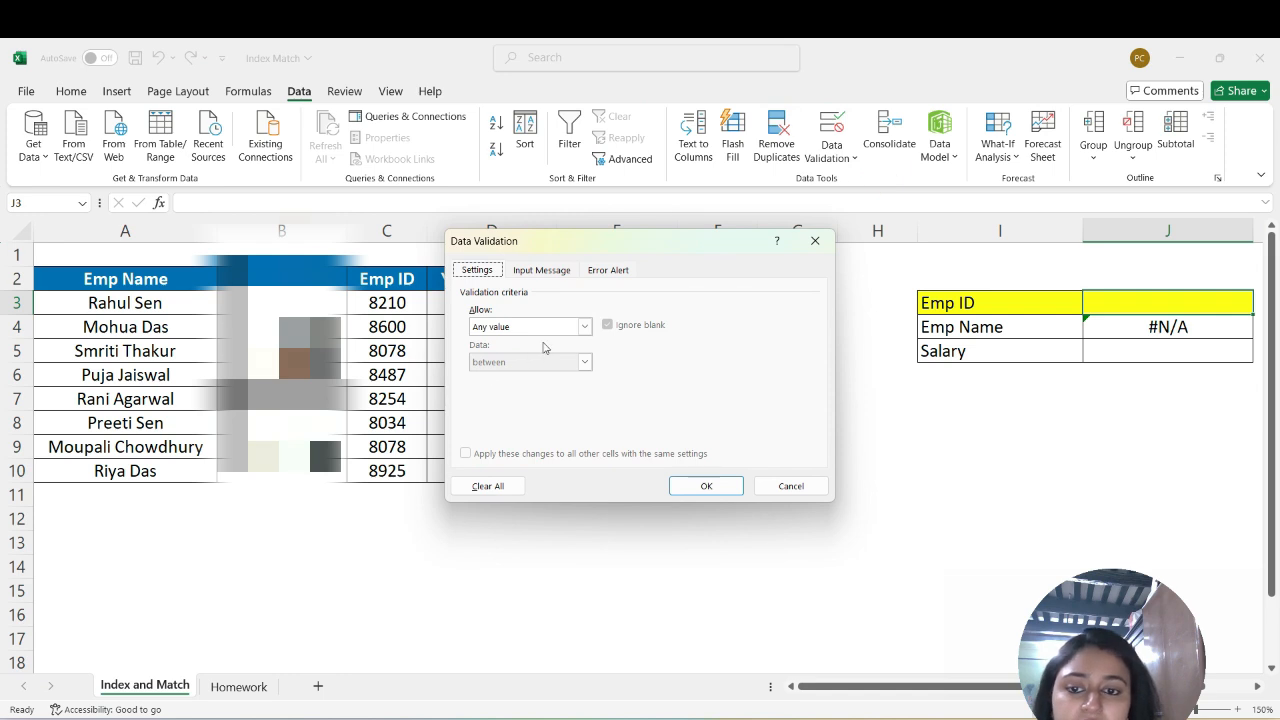
pyautogui.click(584, 327)
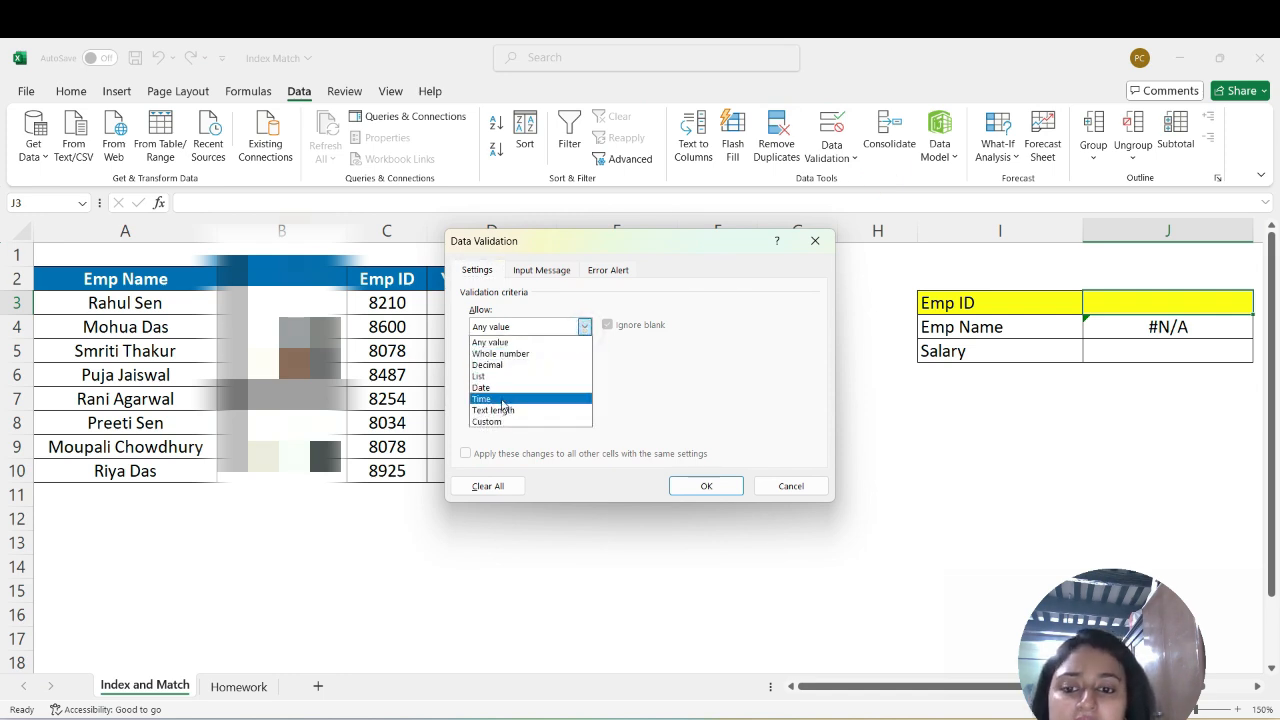
pyautogui.click(486, 375)
pyautogui.click(522, 393)
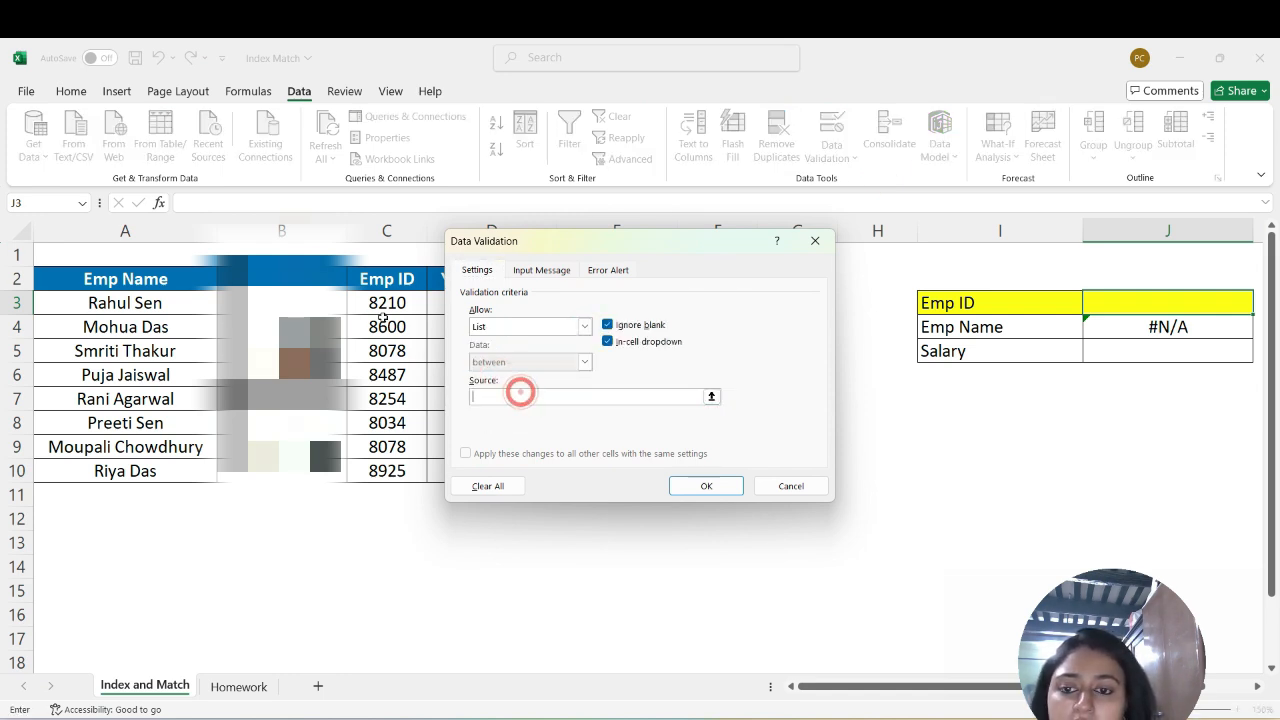
pyautogui.moveTo(390, 302); pyautogui.dragTo(411, 470)
pyautogui.click(705, 486)
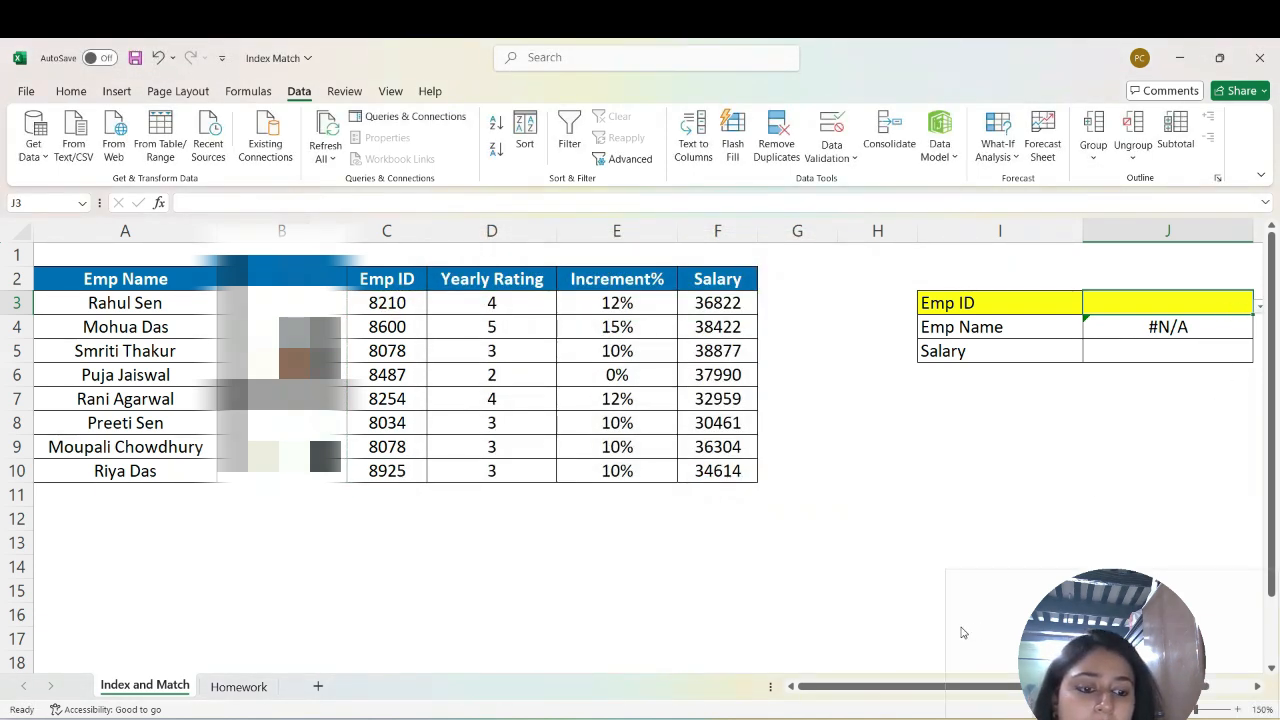
# Test J3's dropdown by choosing the Emp ID from C4 and switching to the one from C7.
pyautogui.click(1260, 306)
pyautogui.click(1109, 344)
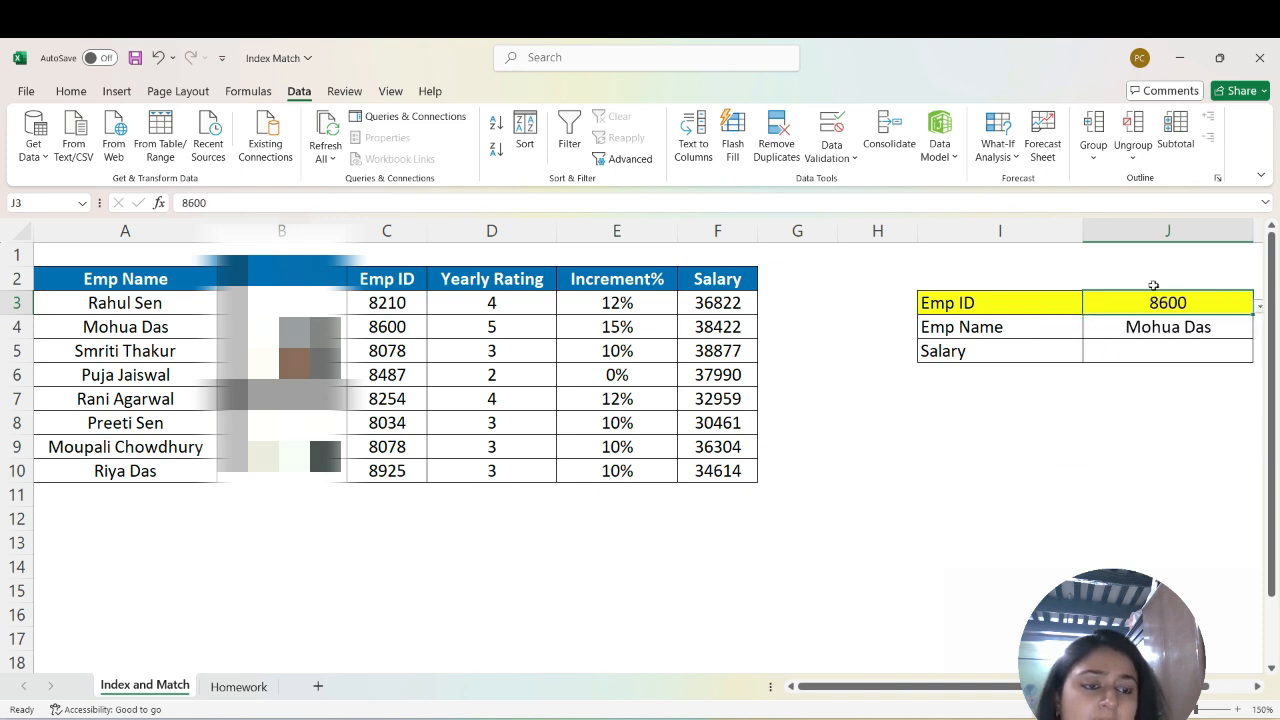
pyautogui.click(1260, 308)
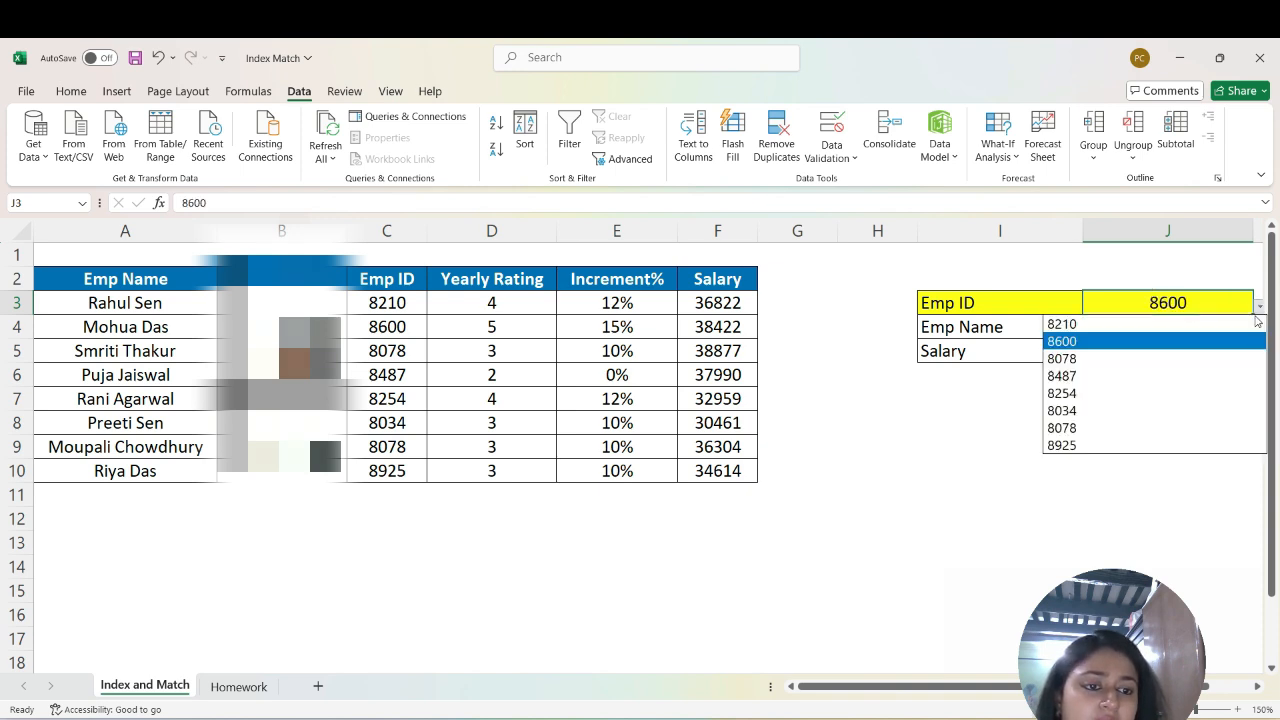
pyautogui.click(1108, 395)
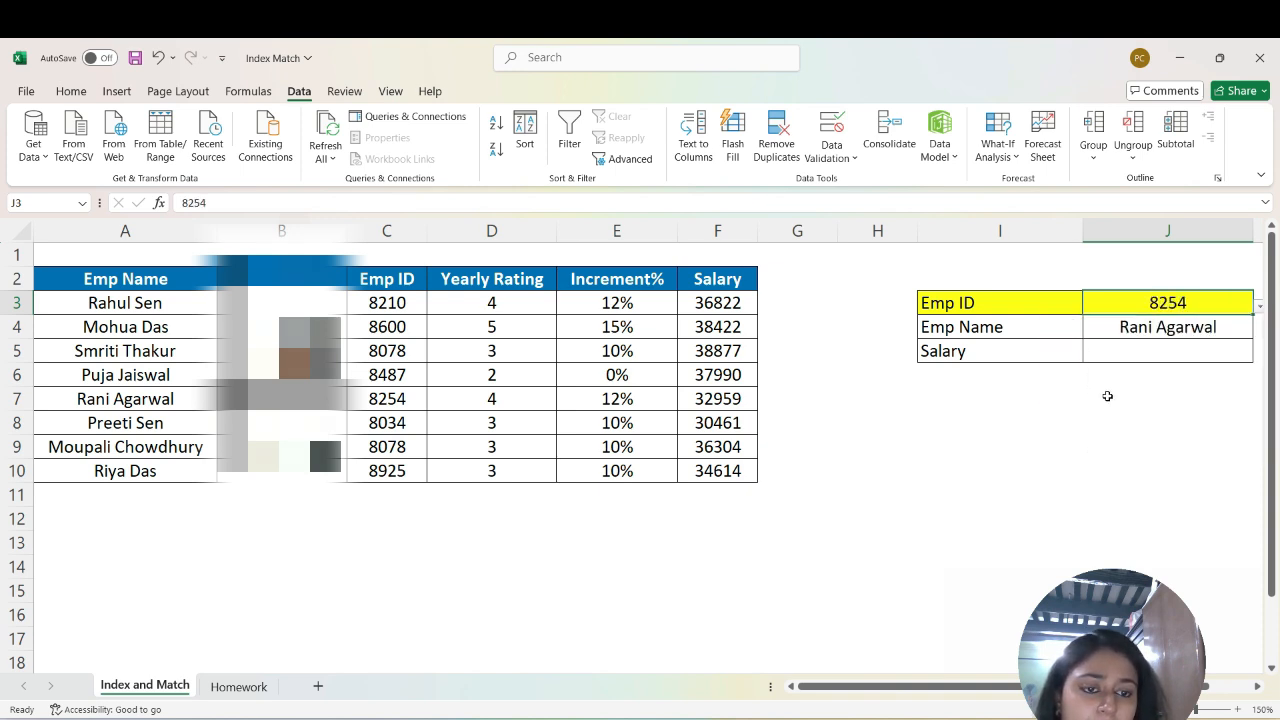
# Examine the INDEX array range A2:A10 in the Emp Name formula in J4.
pyautogui.click(1149, 349)
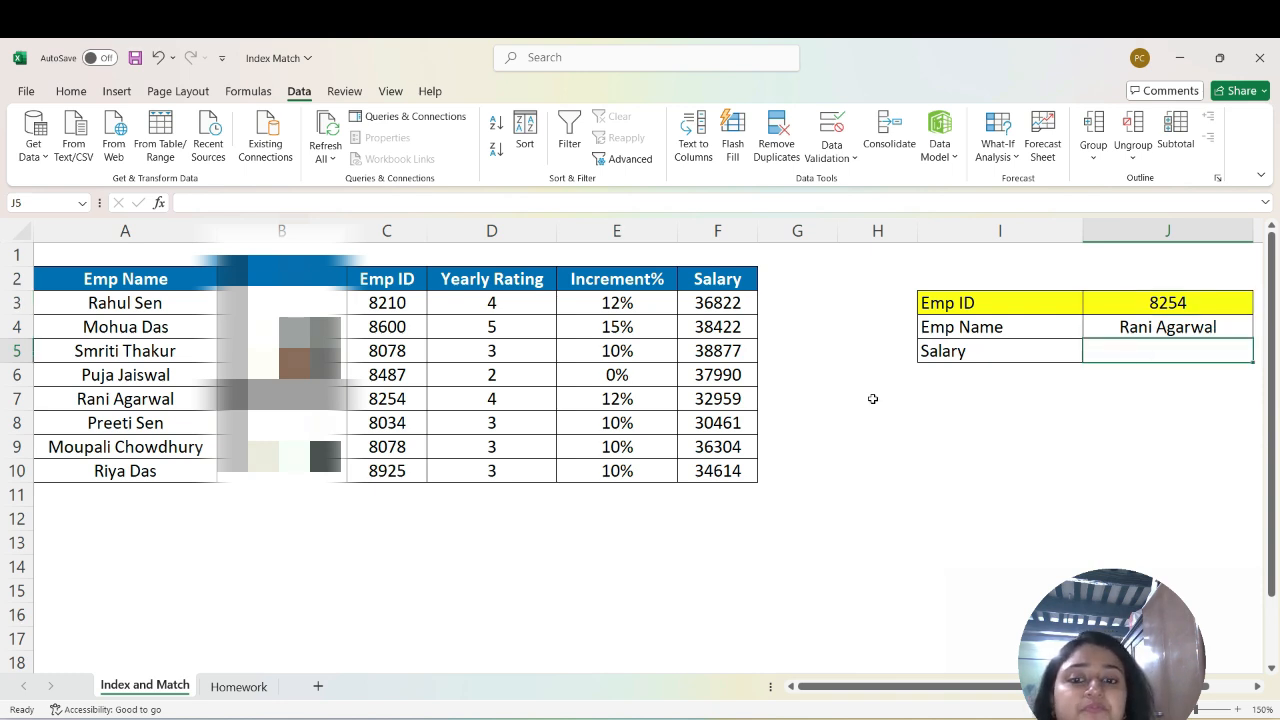
pyautogui.click(975, 353)
pyautogui.click(1027, 326)
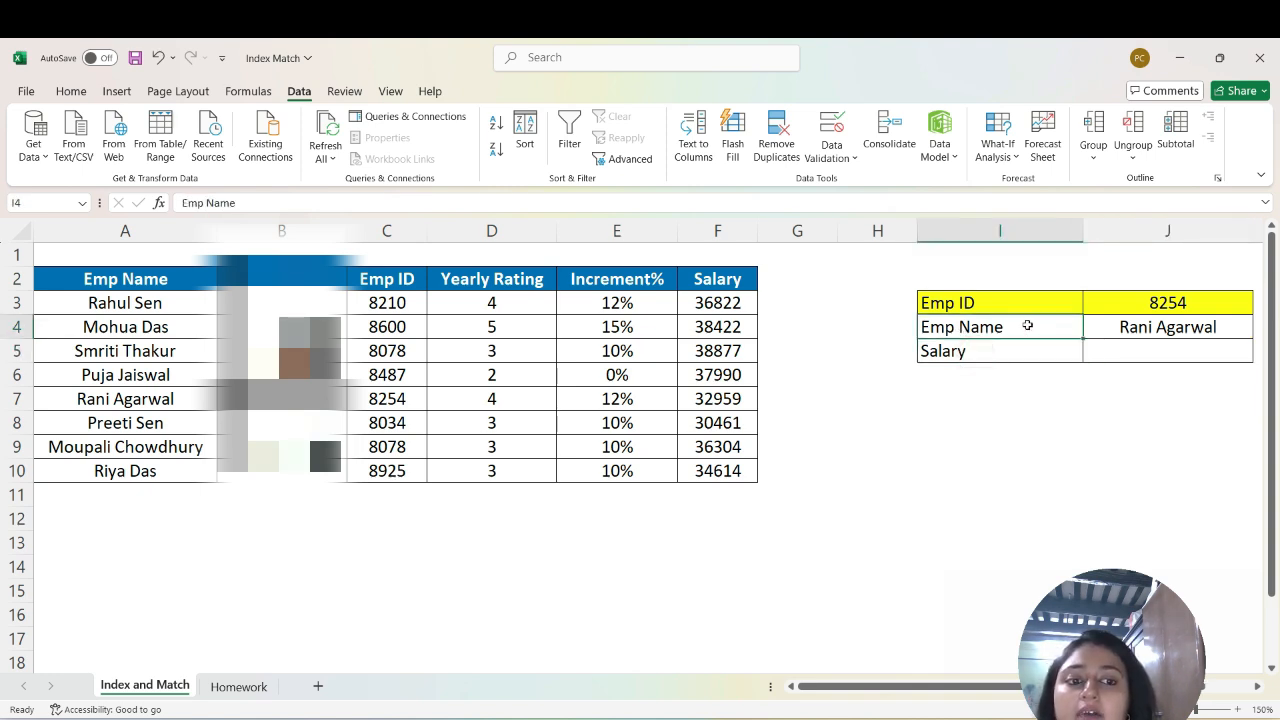
pyautogui.click(1206, 326)
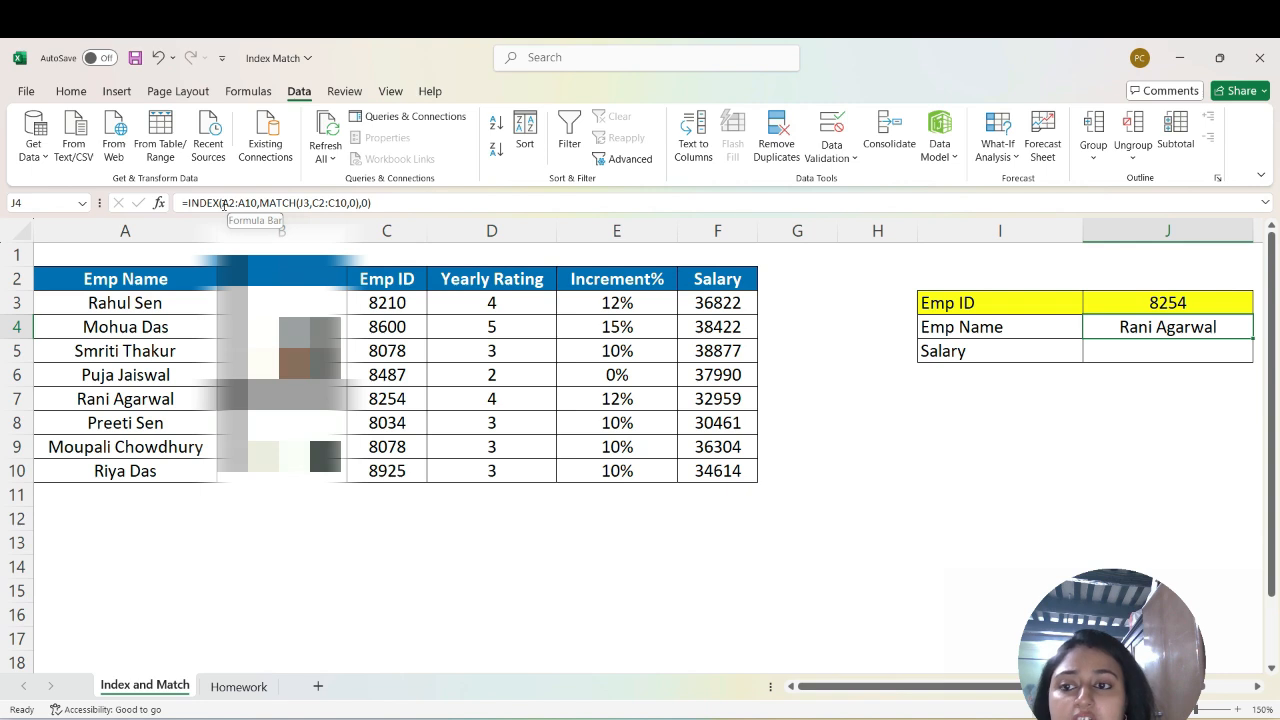
pyautogui.moveTo(223, 204); pyautogui.dragTo(257, 204)
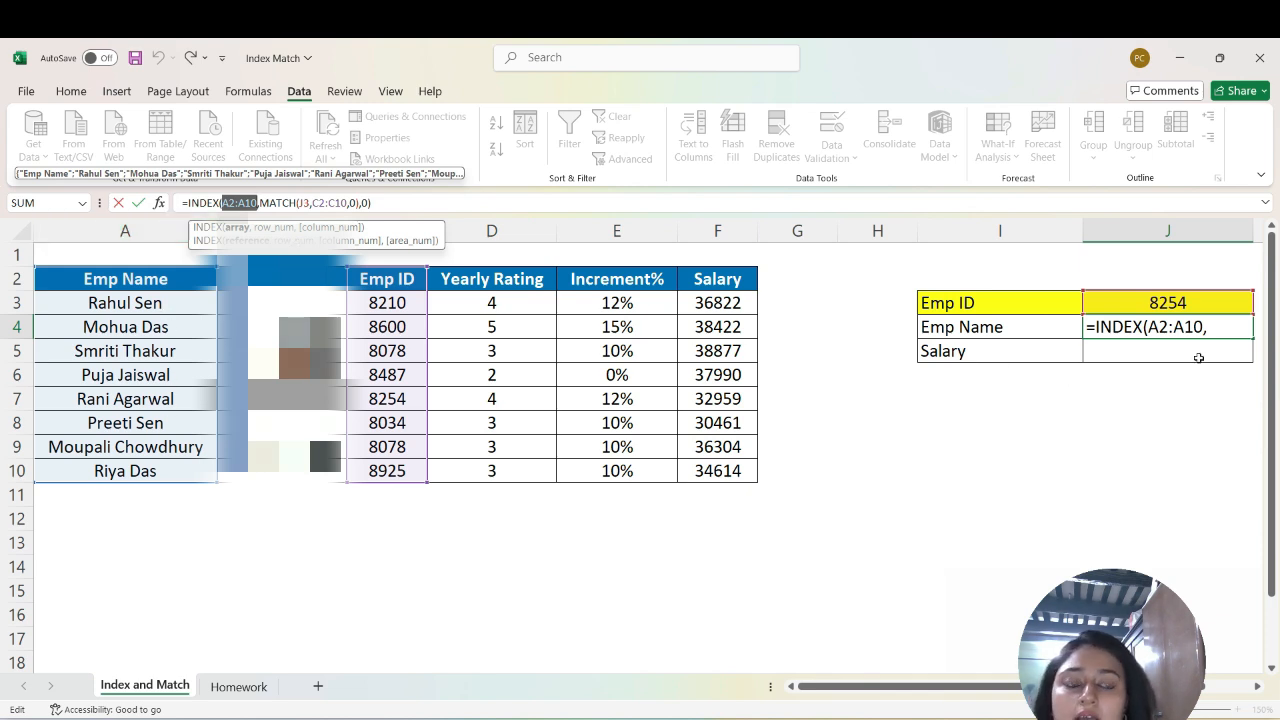
pyautogui.press('Return')
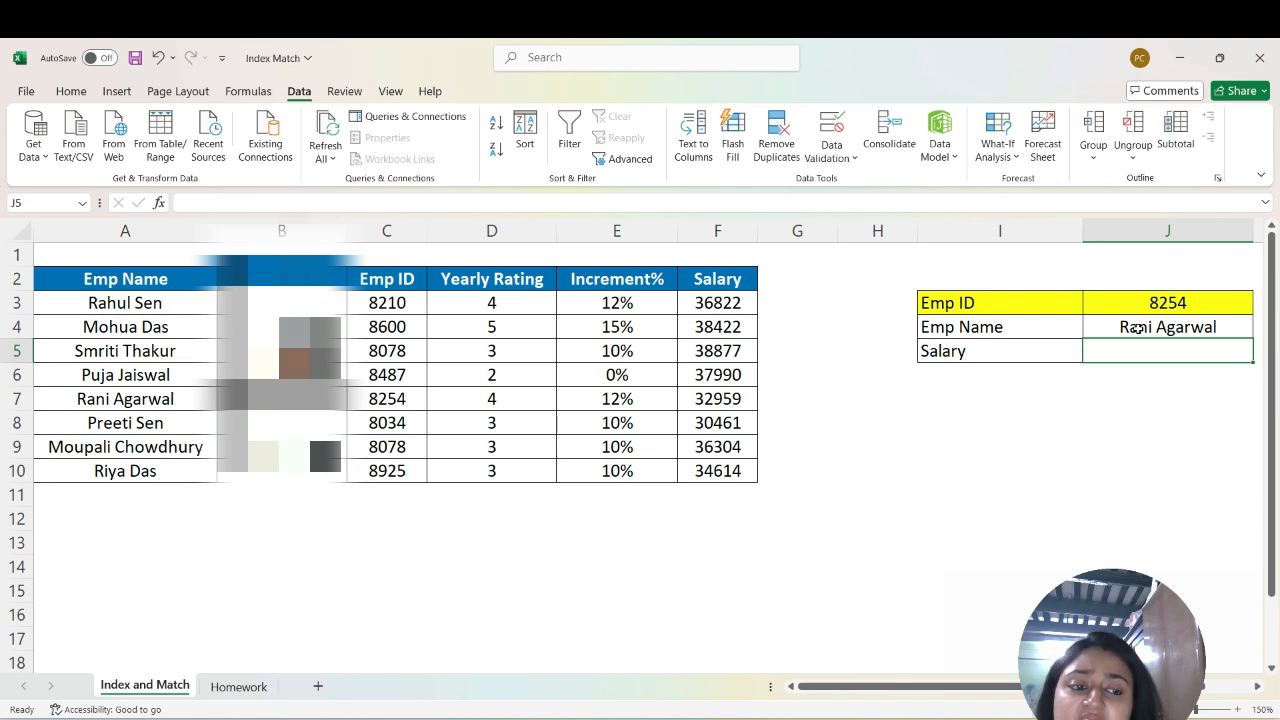
pyautogui.click(1137, 326)
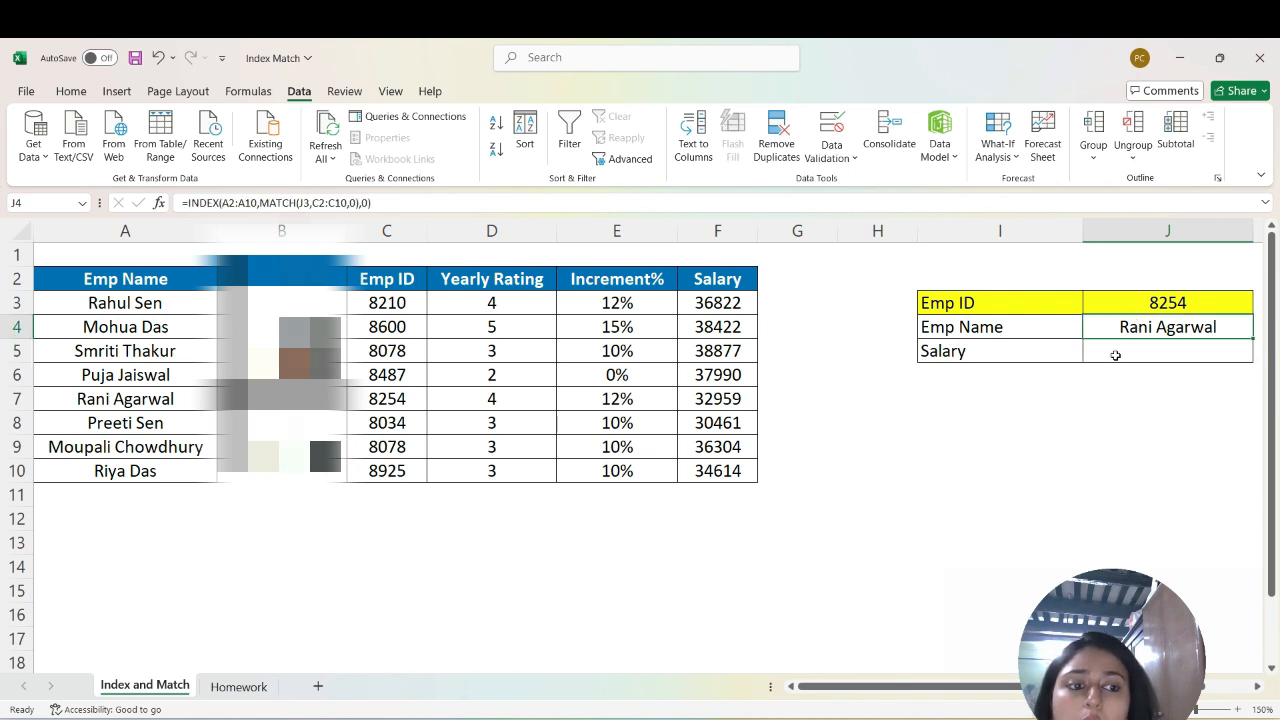
pyautogui.doubleClick(1117, 354)
pyautogui.write('=inde')
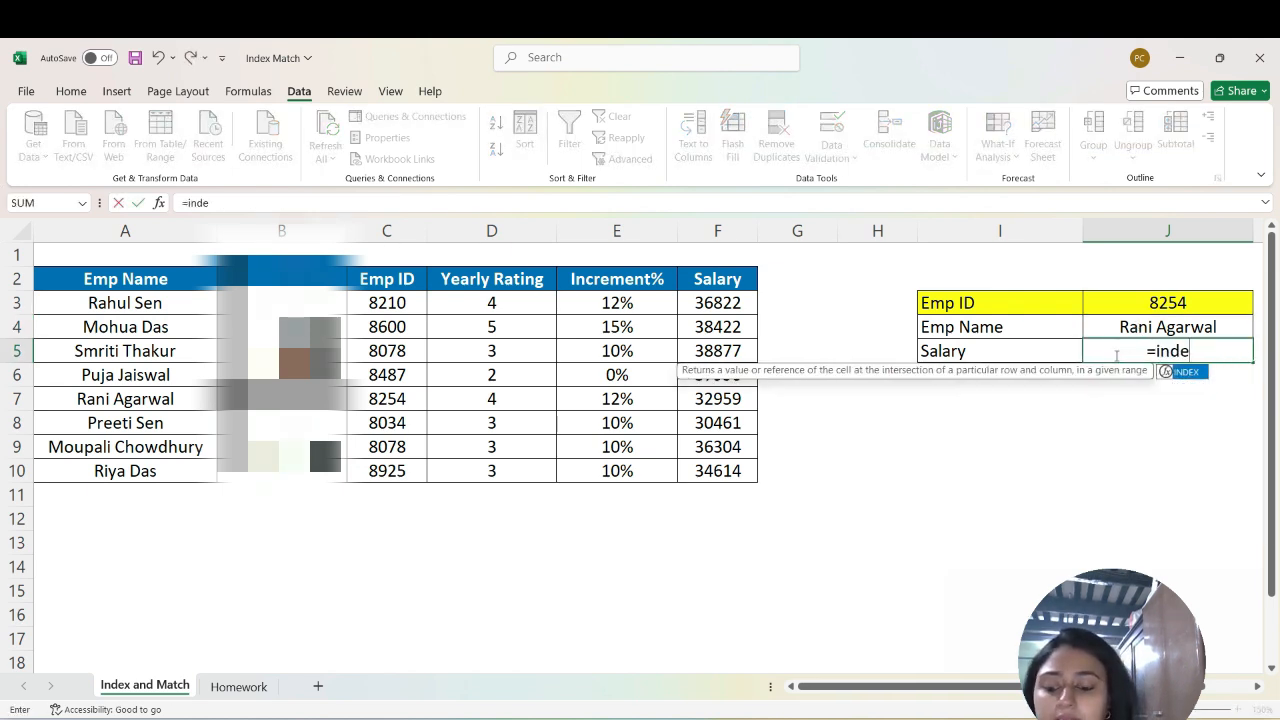
pyautogui.press('Tab')
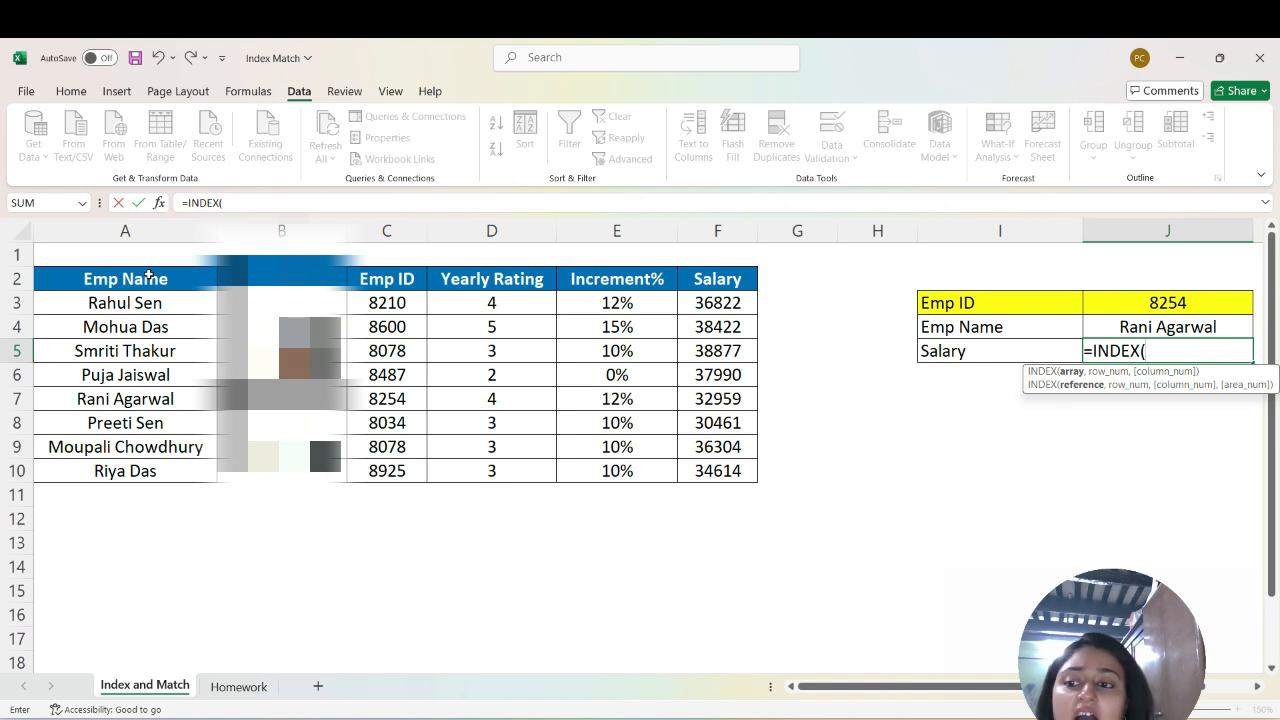
pyautogui.moveTo(145, 277); pyautogui.dragTo(712, 462)
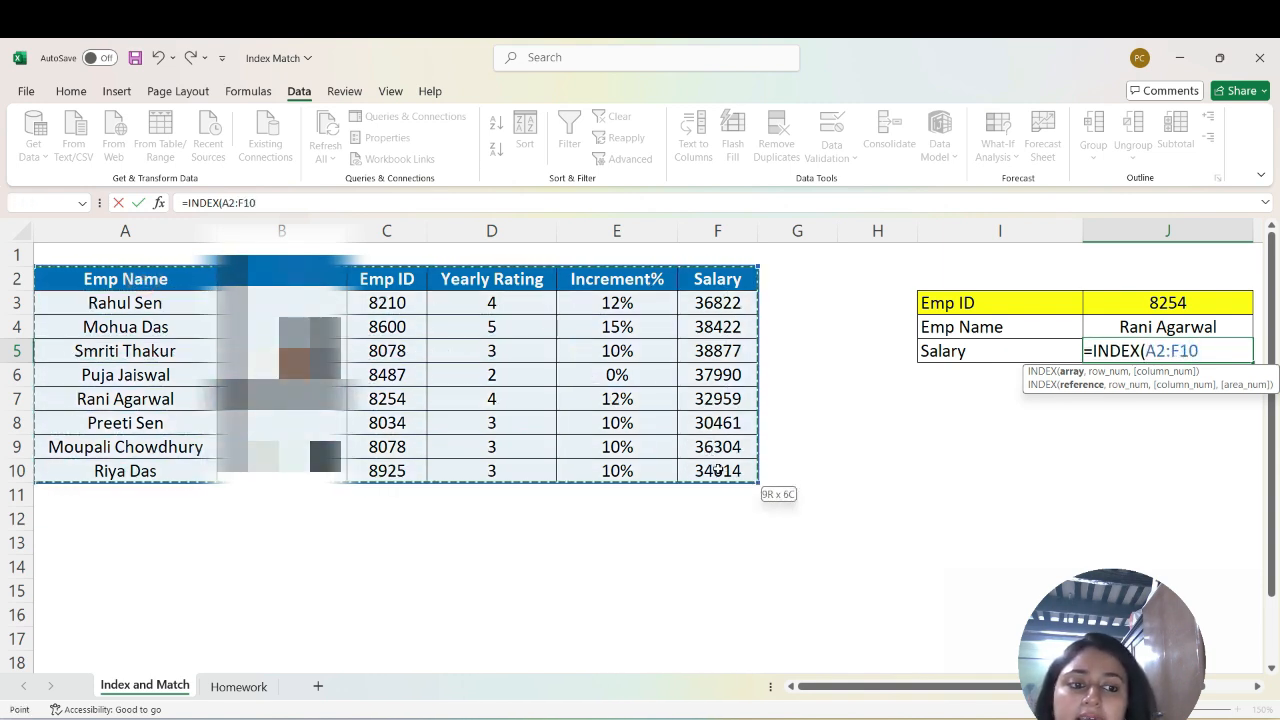
pyautogui.moveTo(718, 470); pyautogui.dragTo(720, 470)
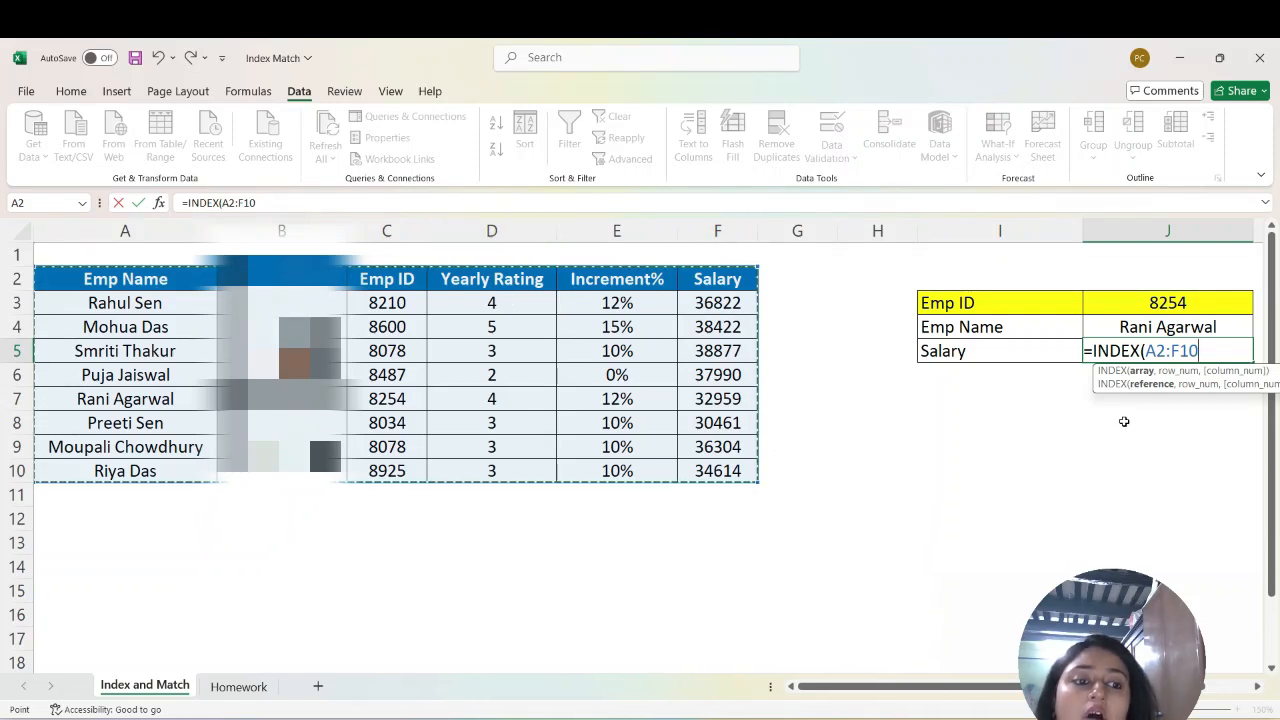
pyautogui.click(222, 202)
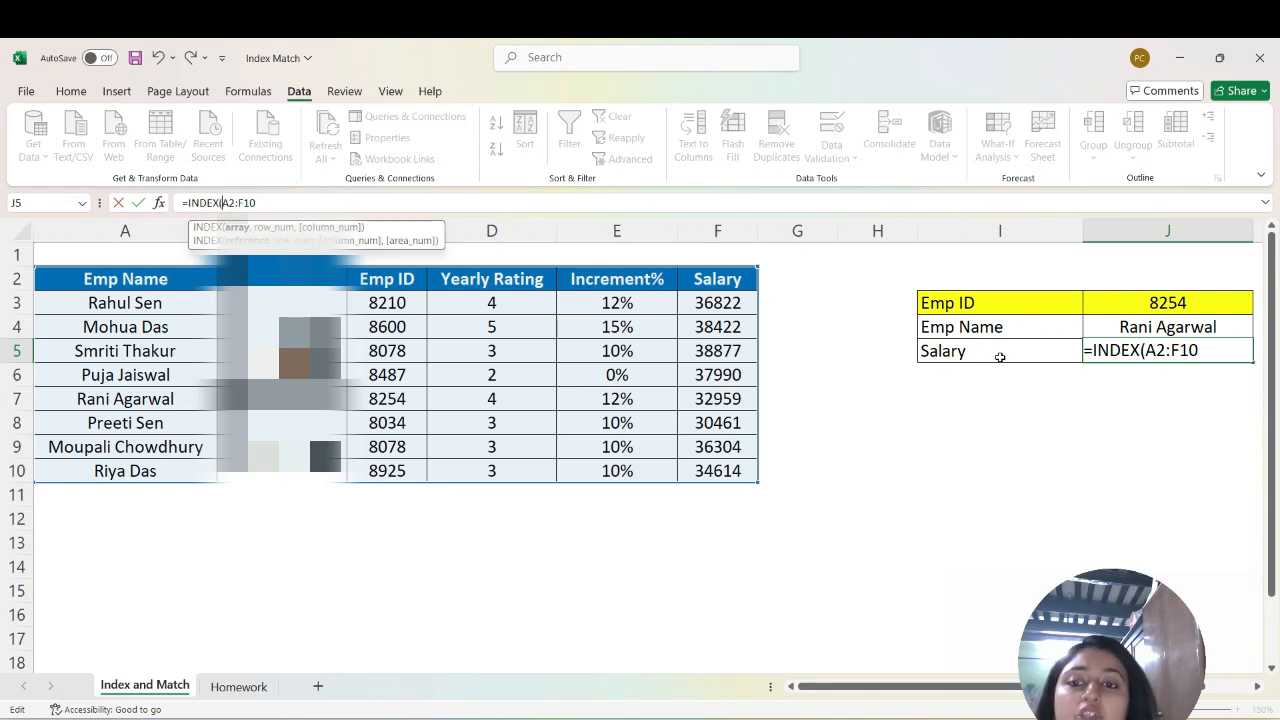
pyautogui.moveTo(222, 203); pyautogui.dragTo(267, 203)
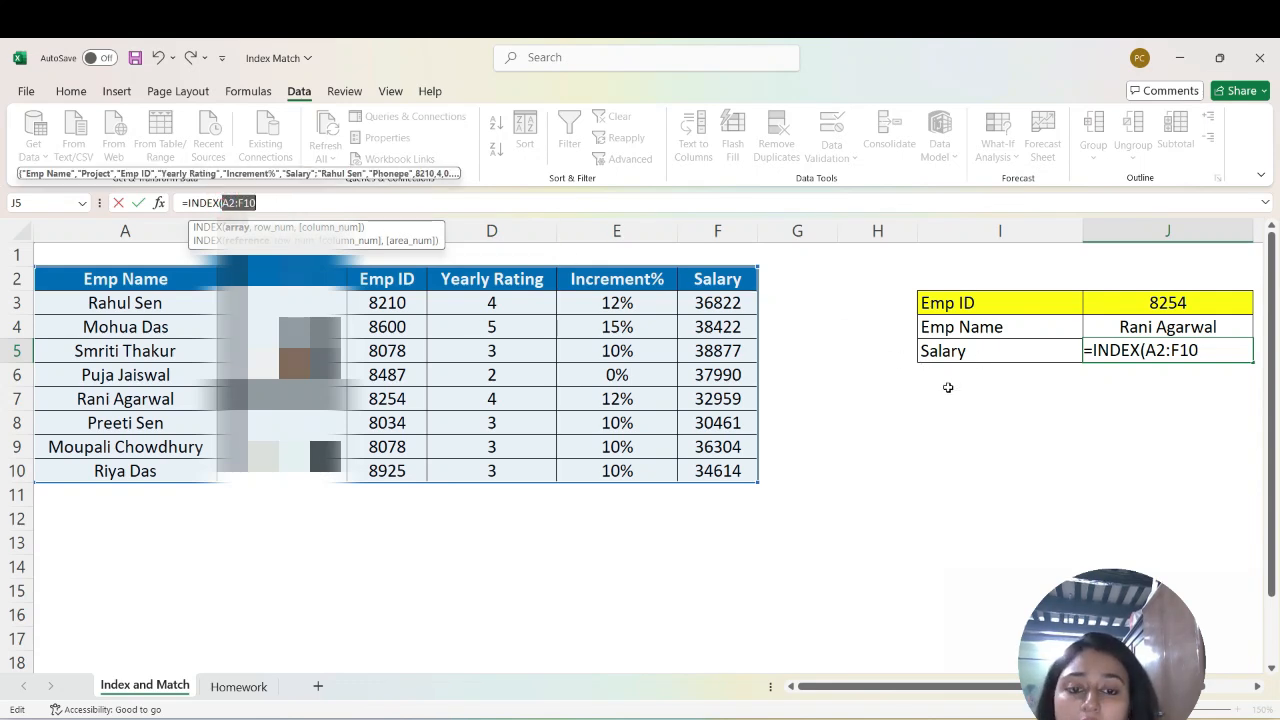
pyautogui.press('Escape')
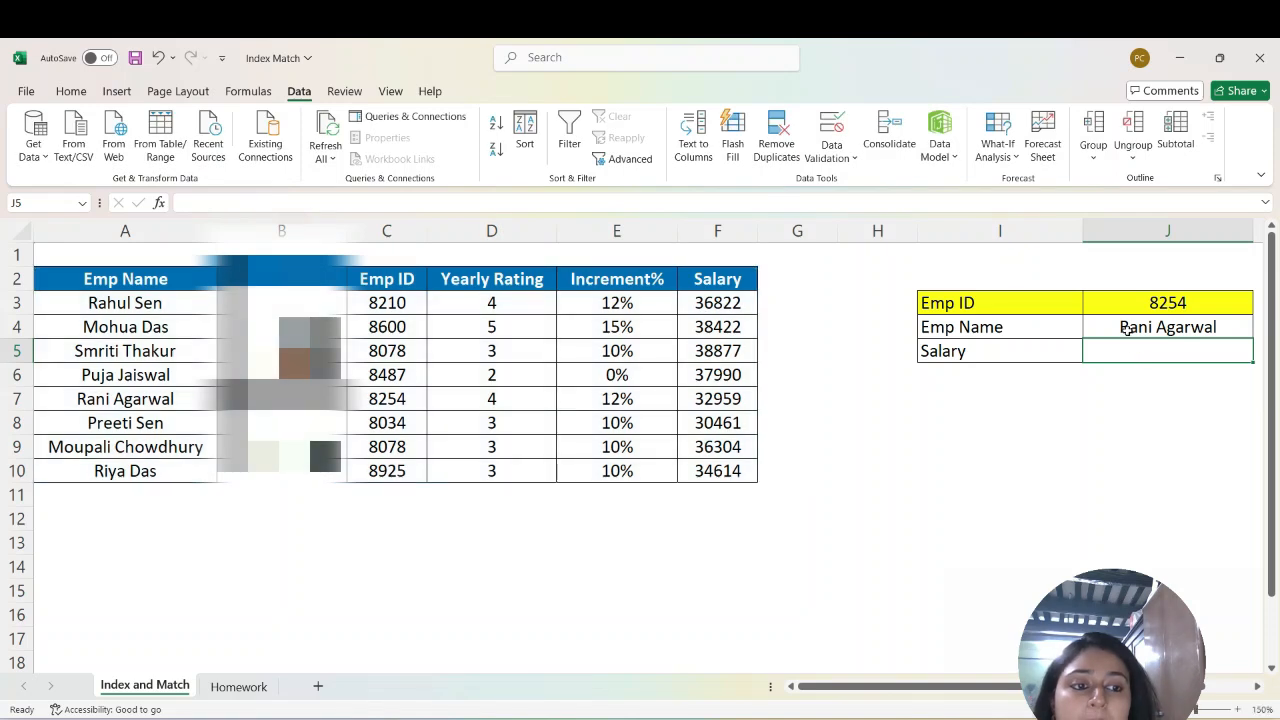
# Compare the Emp Name formula's array A2:A10 with the full table range A2:F10 for the salary lookup.
pyautogui.click(1127, 330)
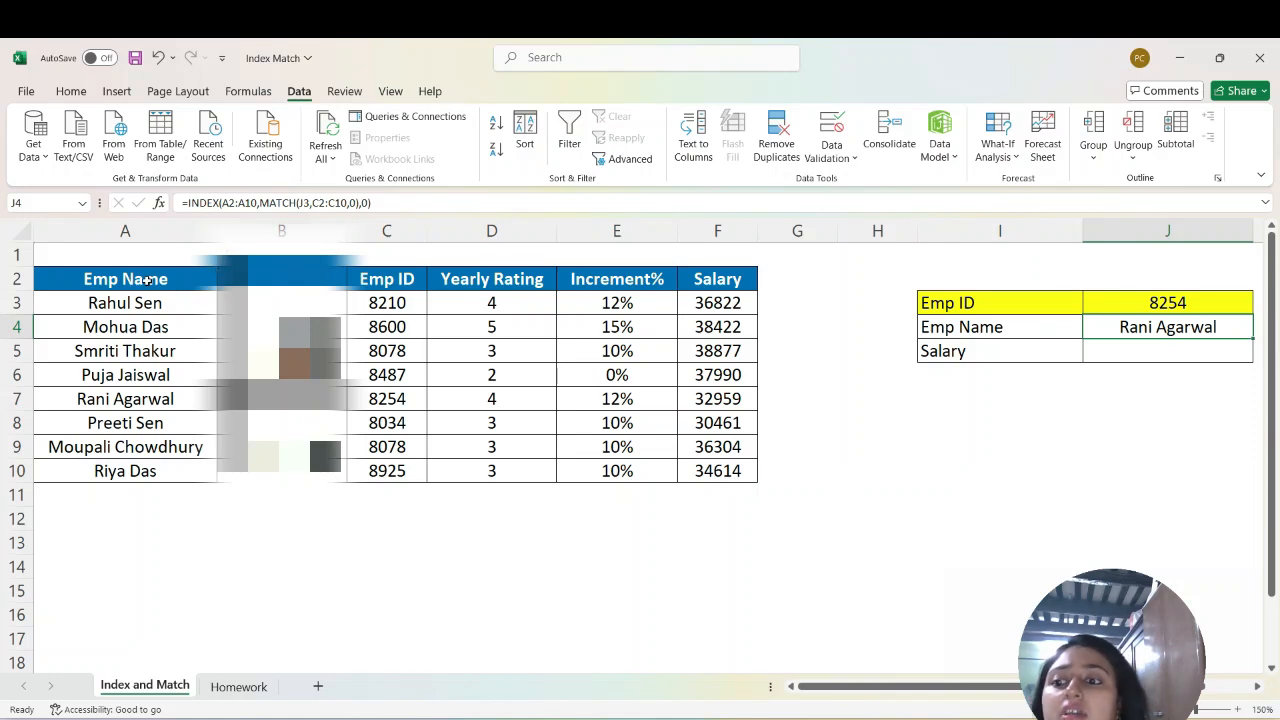
pyautogui.moveTo(147, 280); pyautogui.dragTo(185, 470)
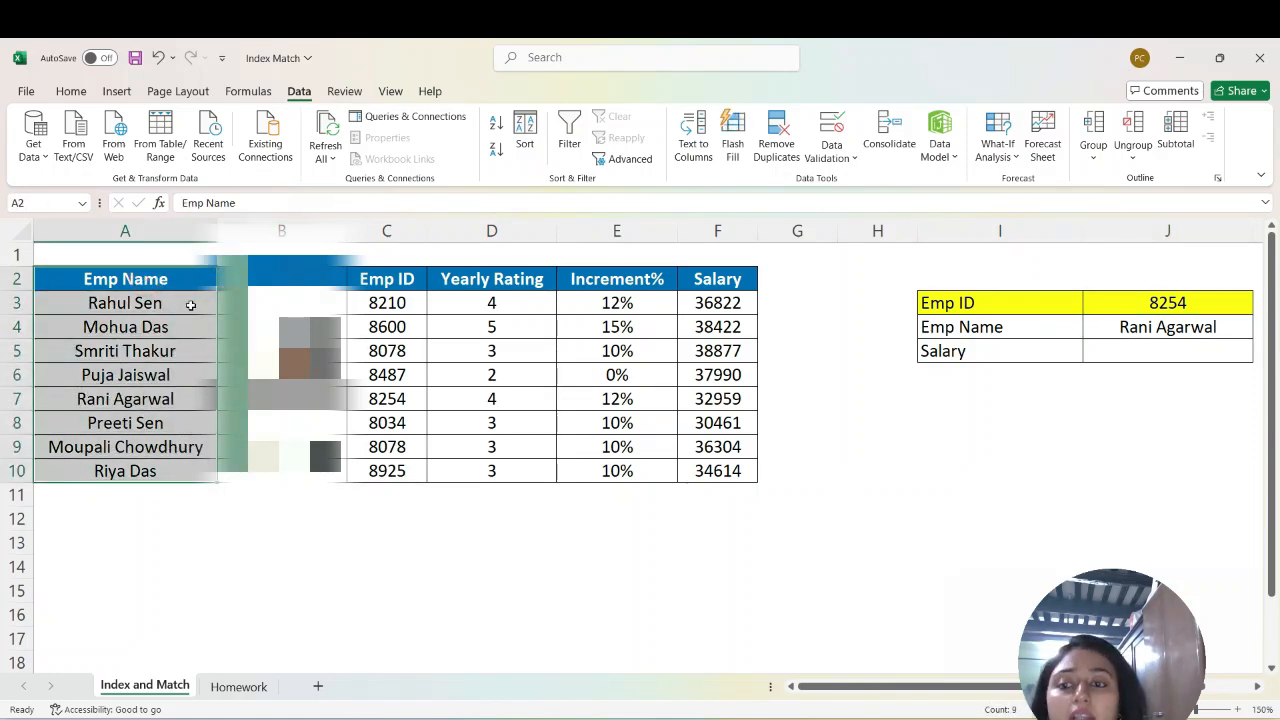
pyautogui.click(1181, 327)
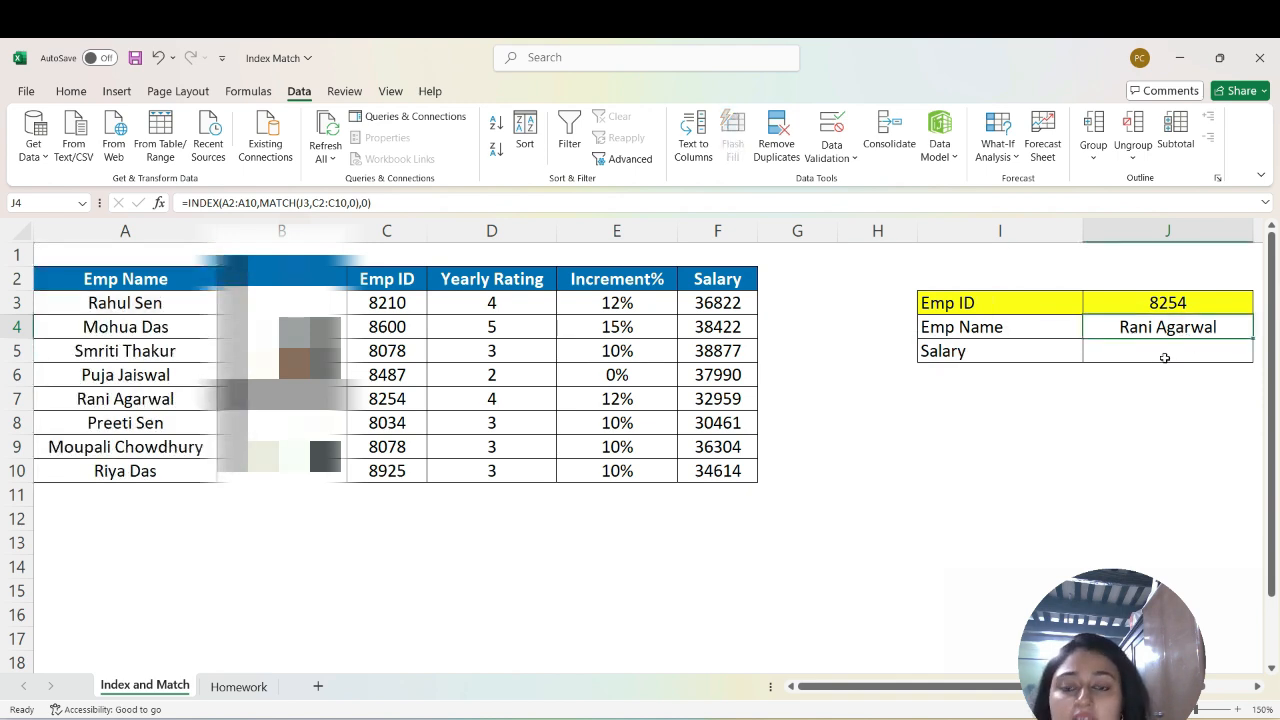
pyautogui.click(1150, 355)
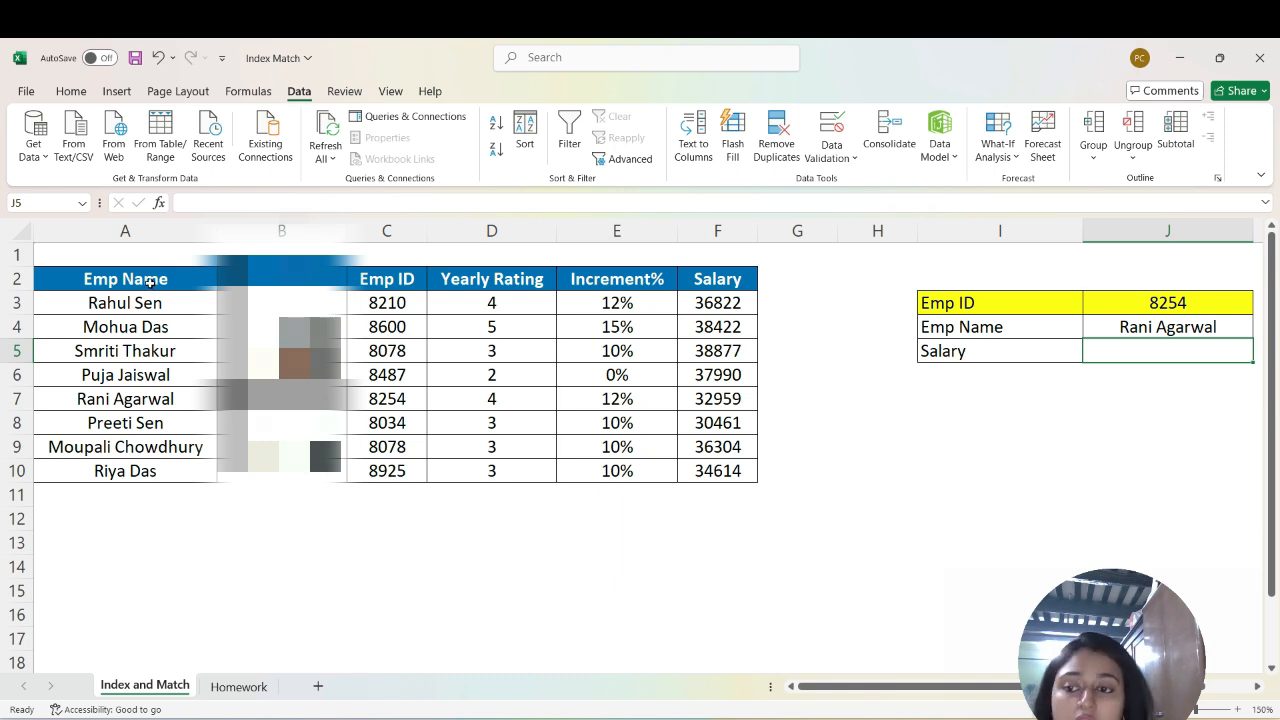
pyautogui.moveTo(150, 283); pyautogui.dragTo(735, 474)
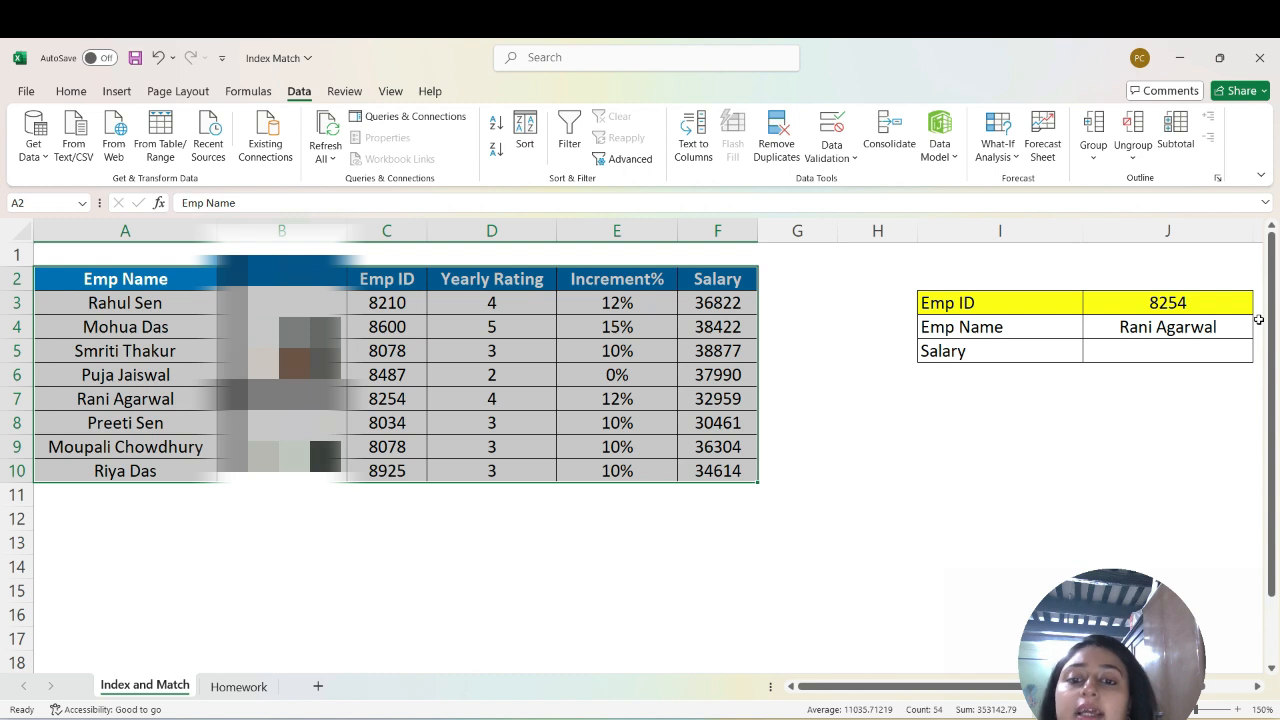
# Start the Salary formula in J5 with INDEX, using the full table A2:F10 as the array.
pyautogui.click(1119, 347)
pyautogui.write('=inde')
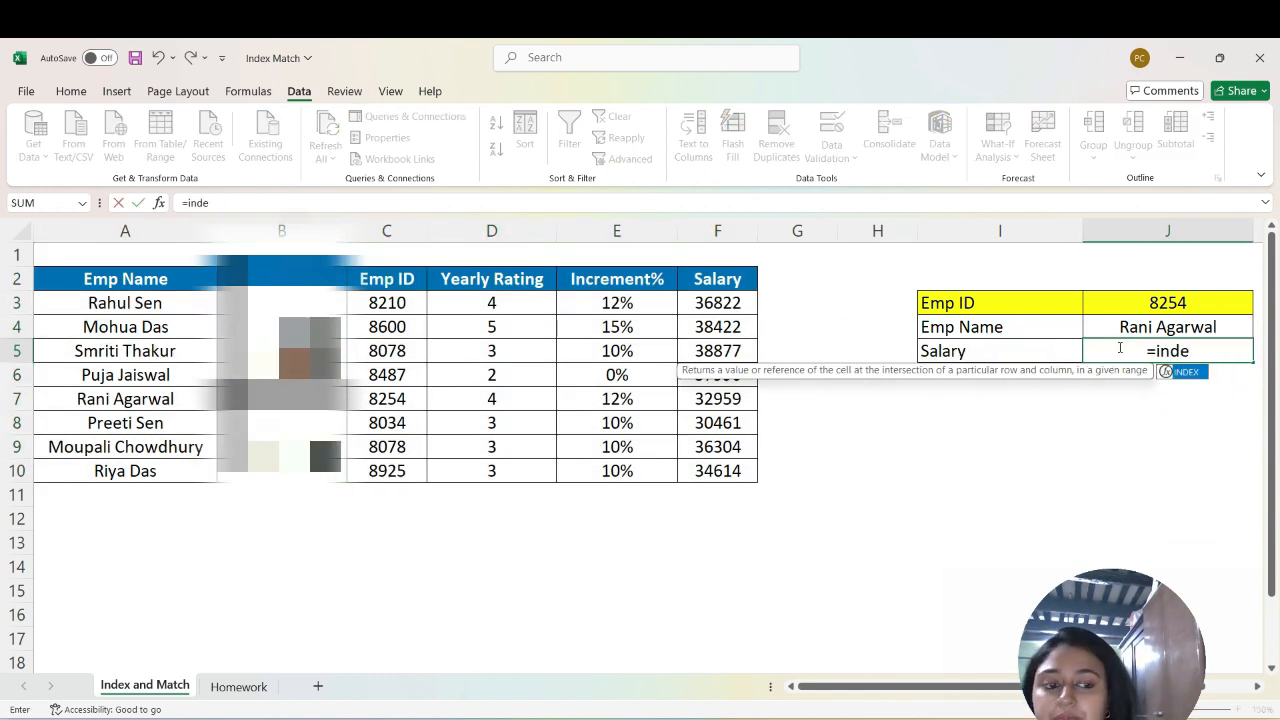
pyautogui.press('Tab')
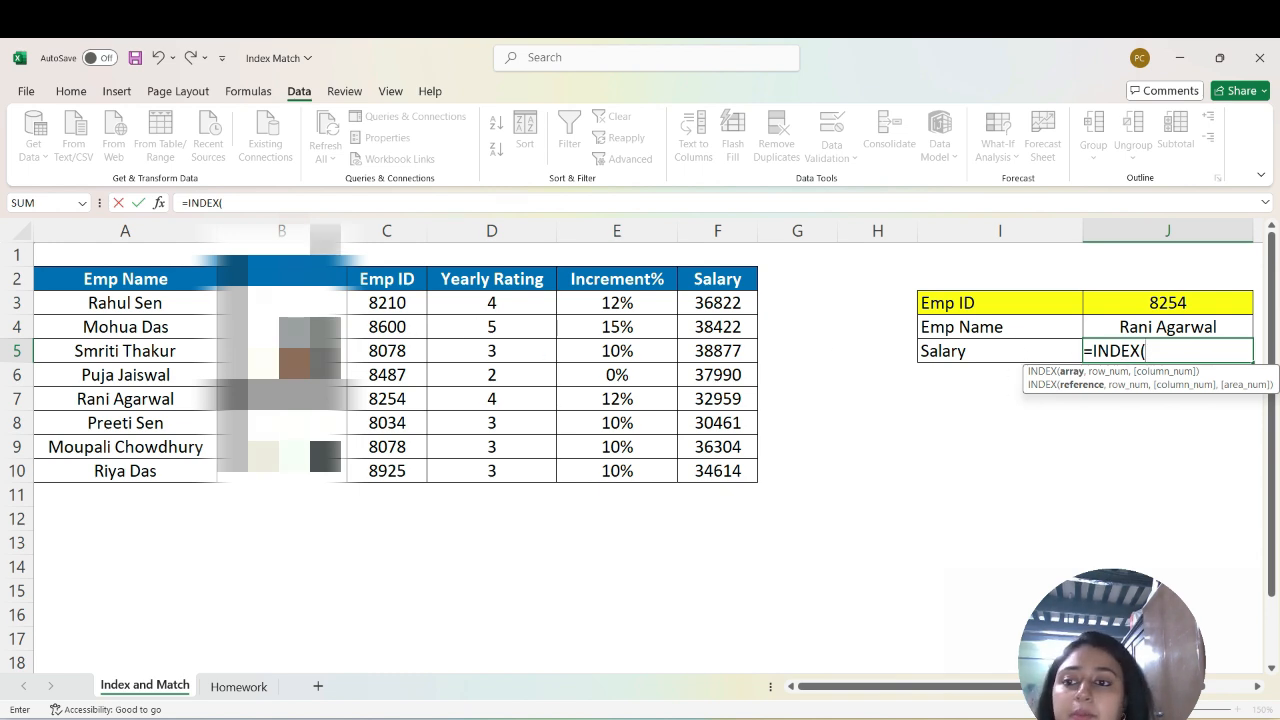
pyautogui.click(232, 203)
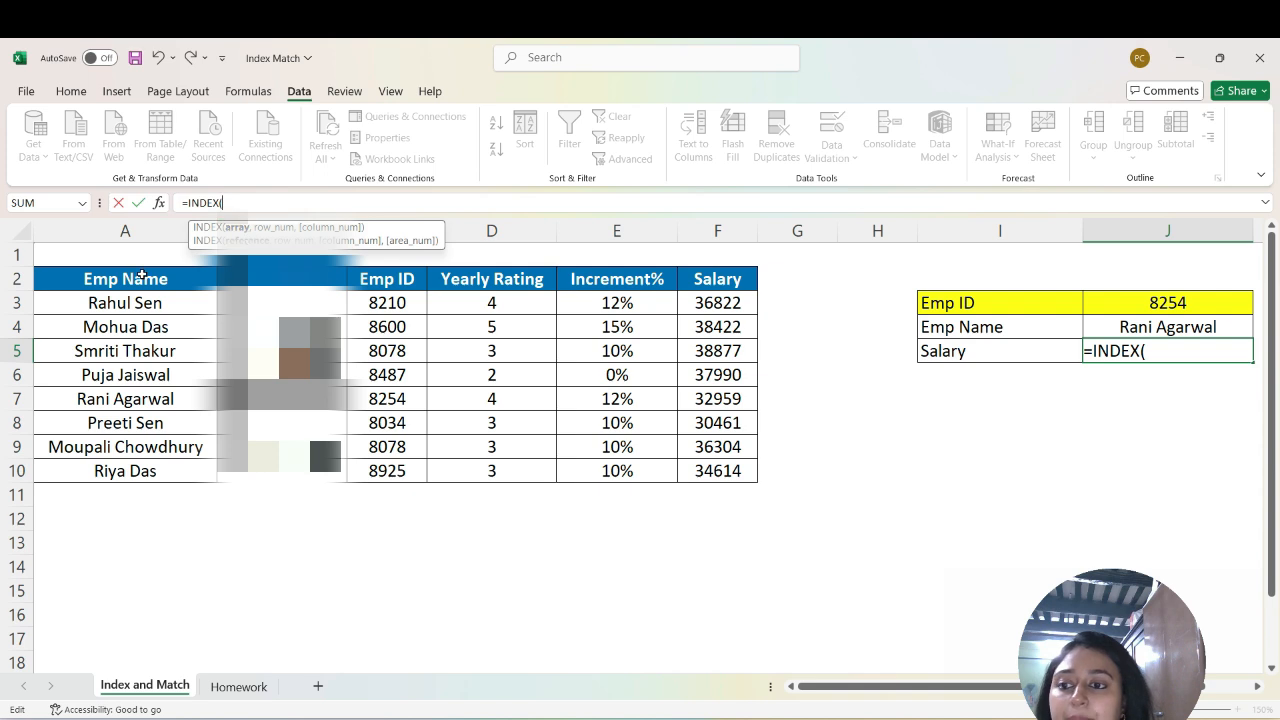
pyautogui.moveTo(140, 277); pyautogui.dragTo(743, 471)
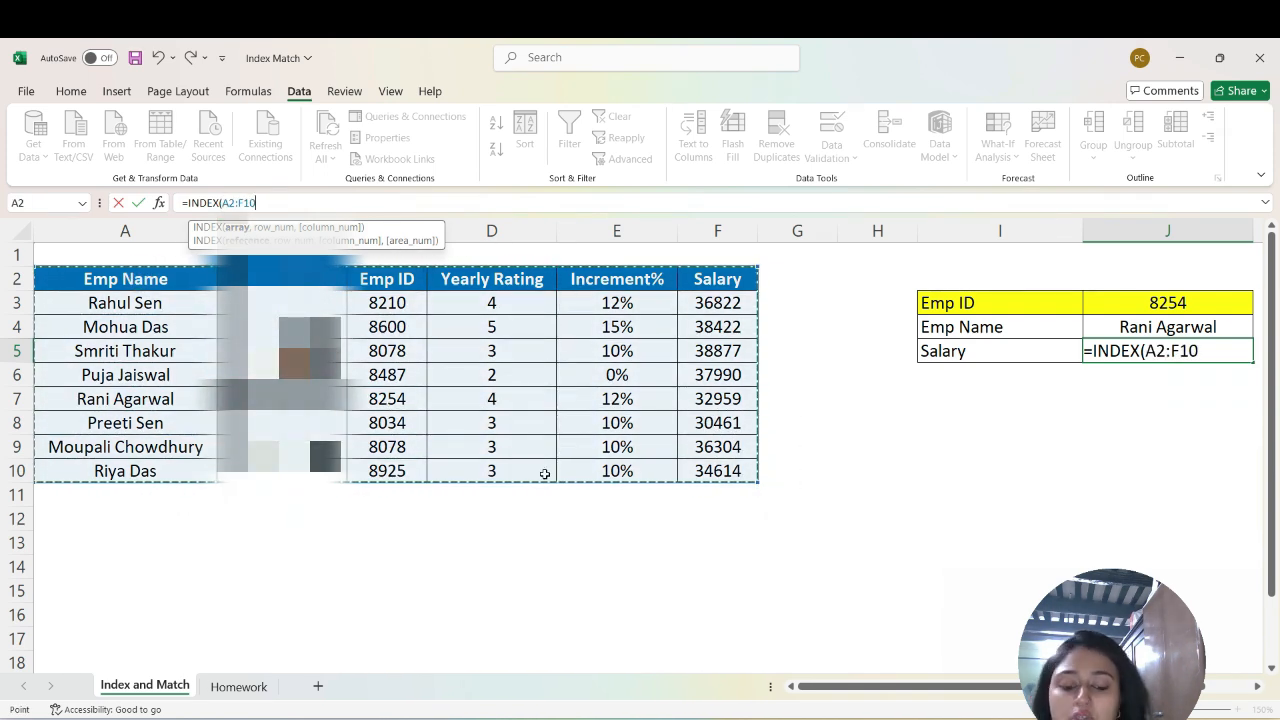
pyautogui.write(',')
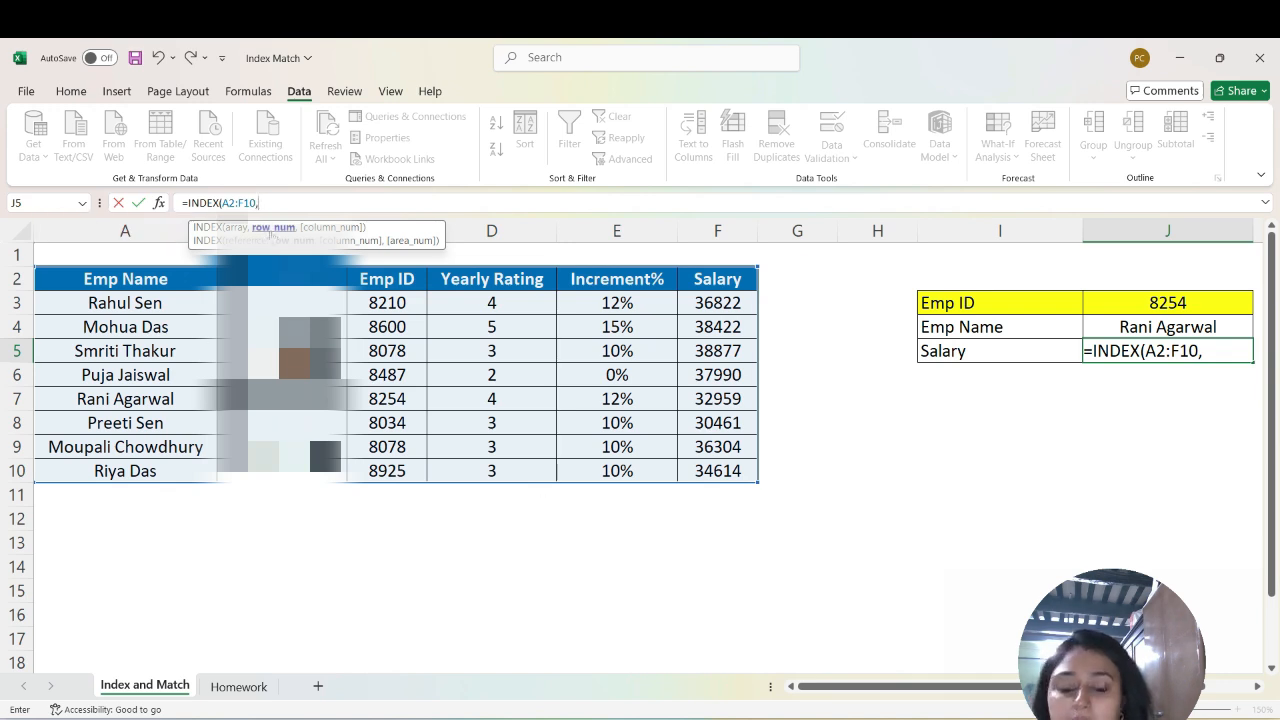
# Add the row number argument as an exact MATCH of J3 in C2:C10, MATCH(J3,C2:C10,0).
pyautogui.write('matc')
pyautogui.press('Tab')
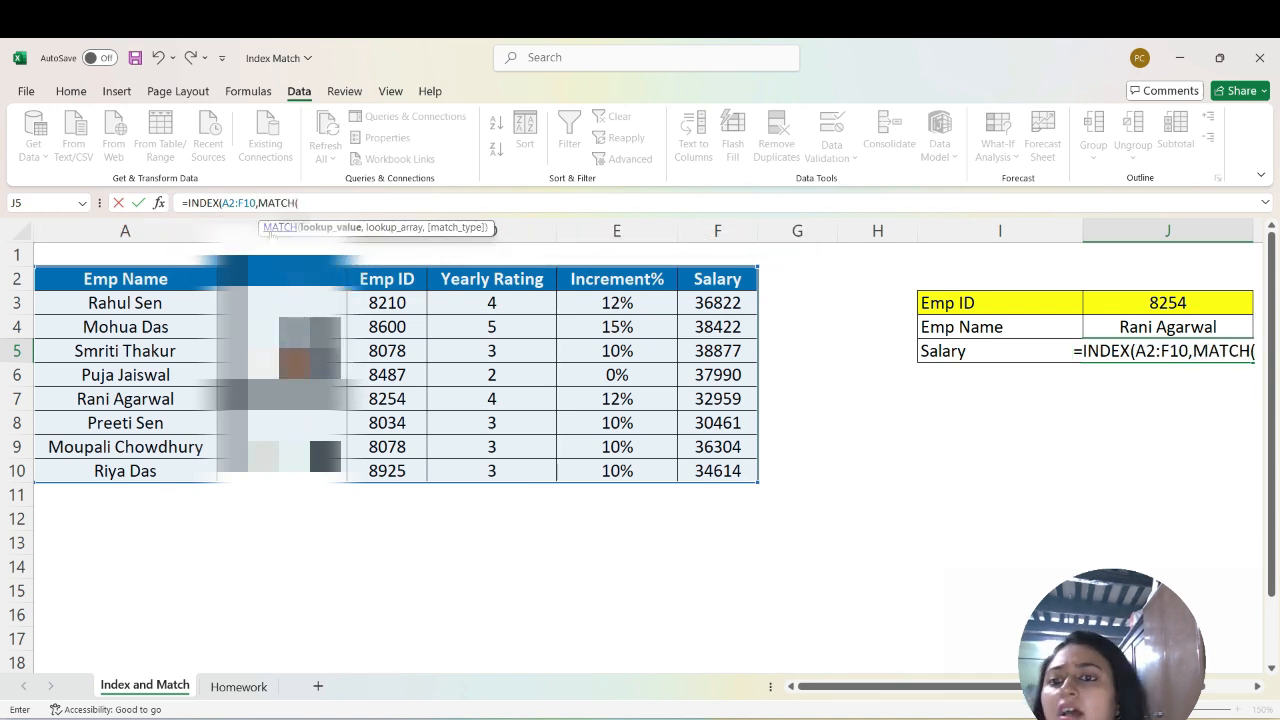
pyautogui.click(1127, 302)
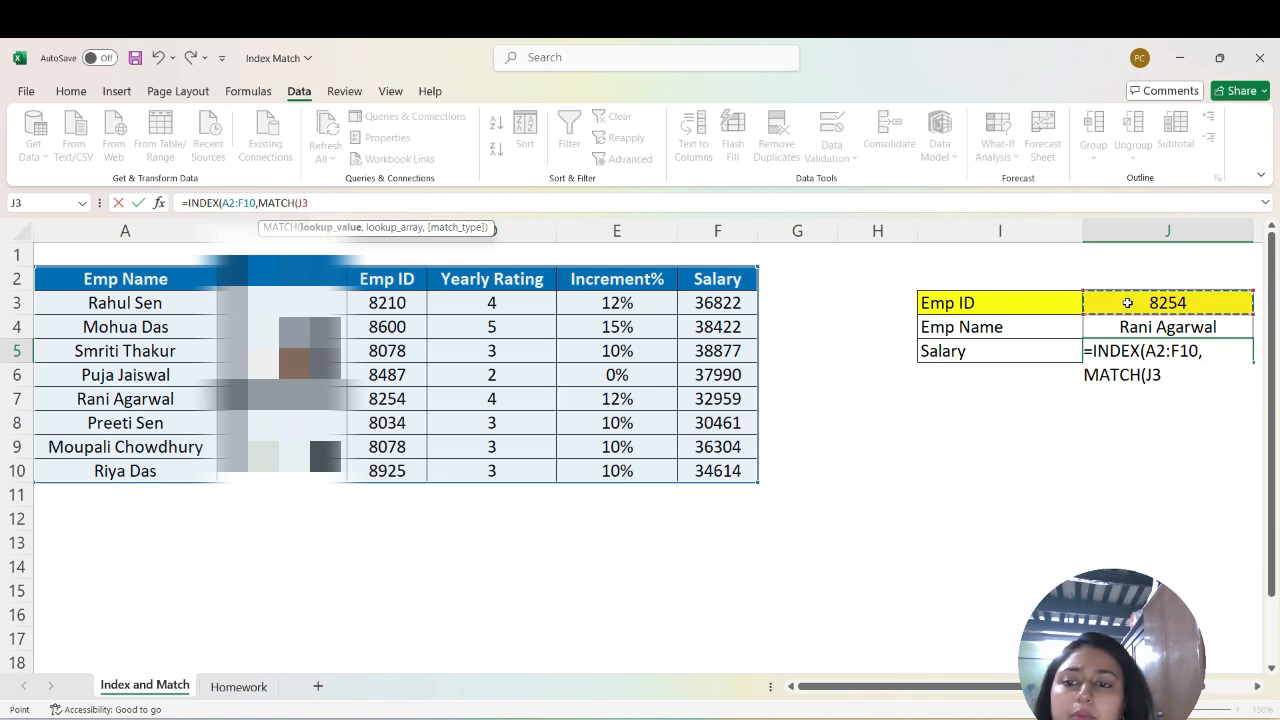
pyautogui.write(',')
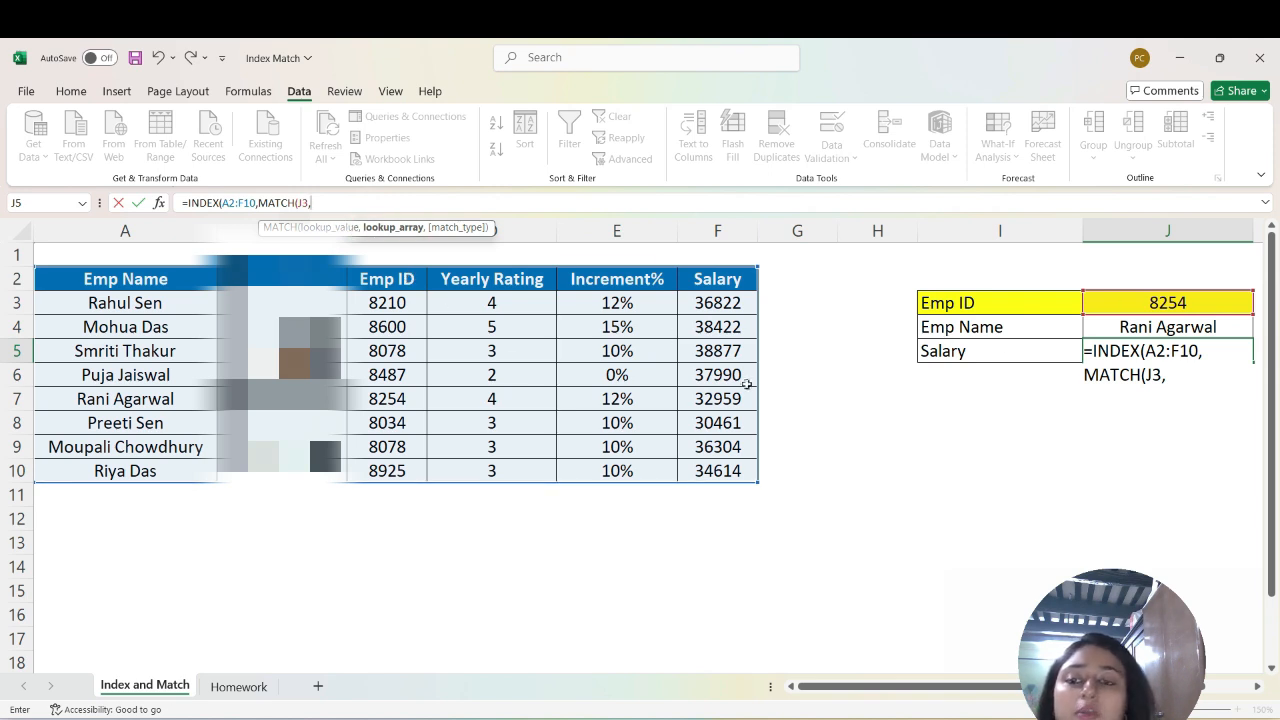
pyautogui.moveTo(390, 281); pyautogui.dragTo(394, 471)
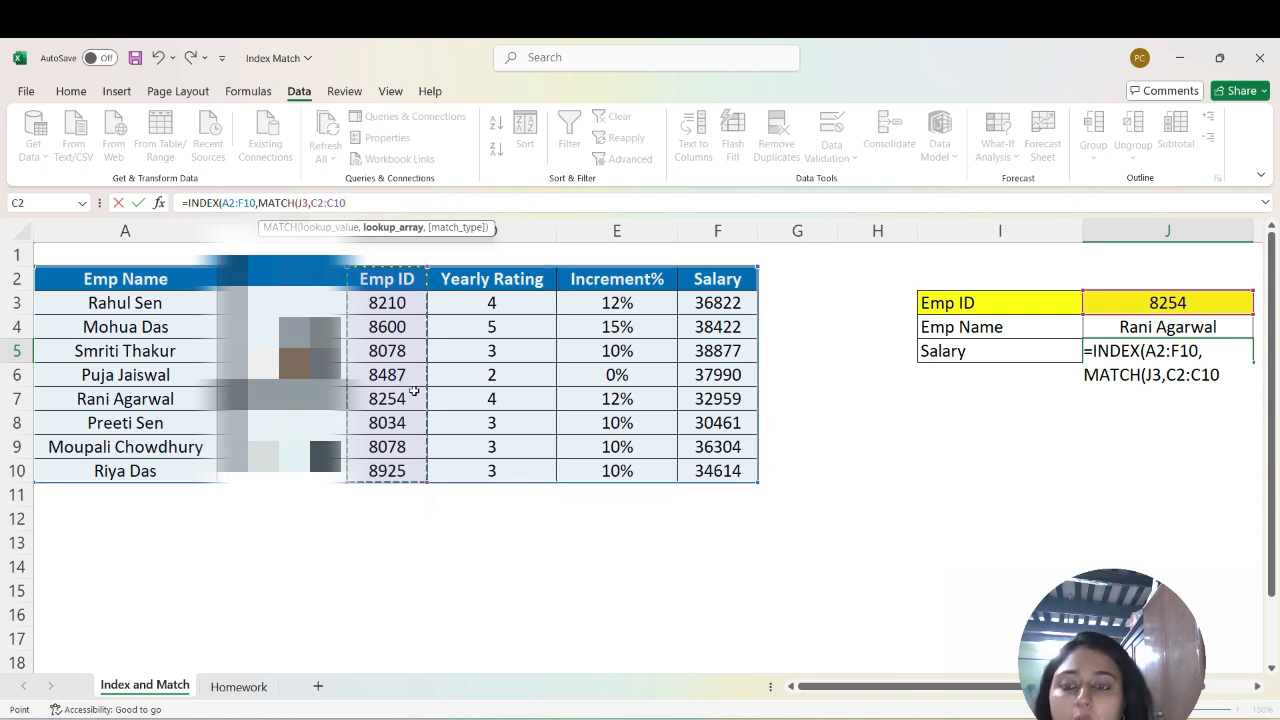
pyautogui.write(',')
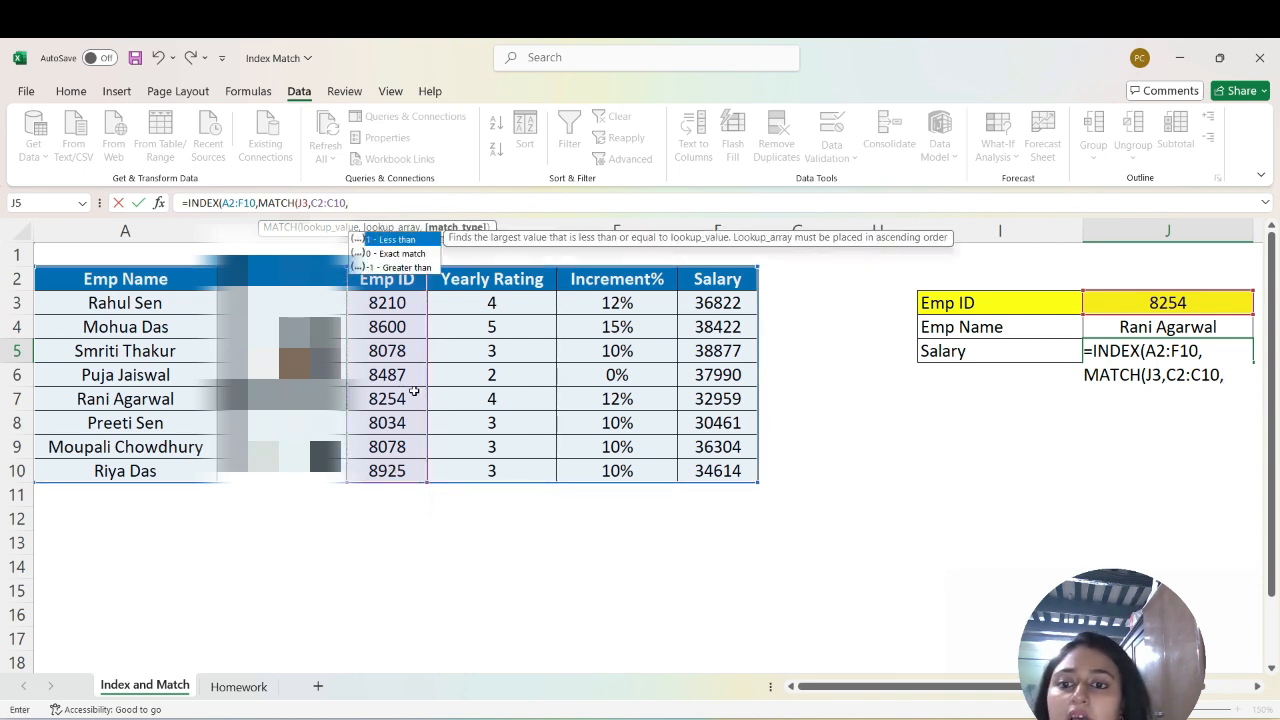
pyautogui.write('0),')
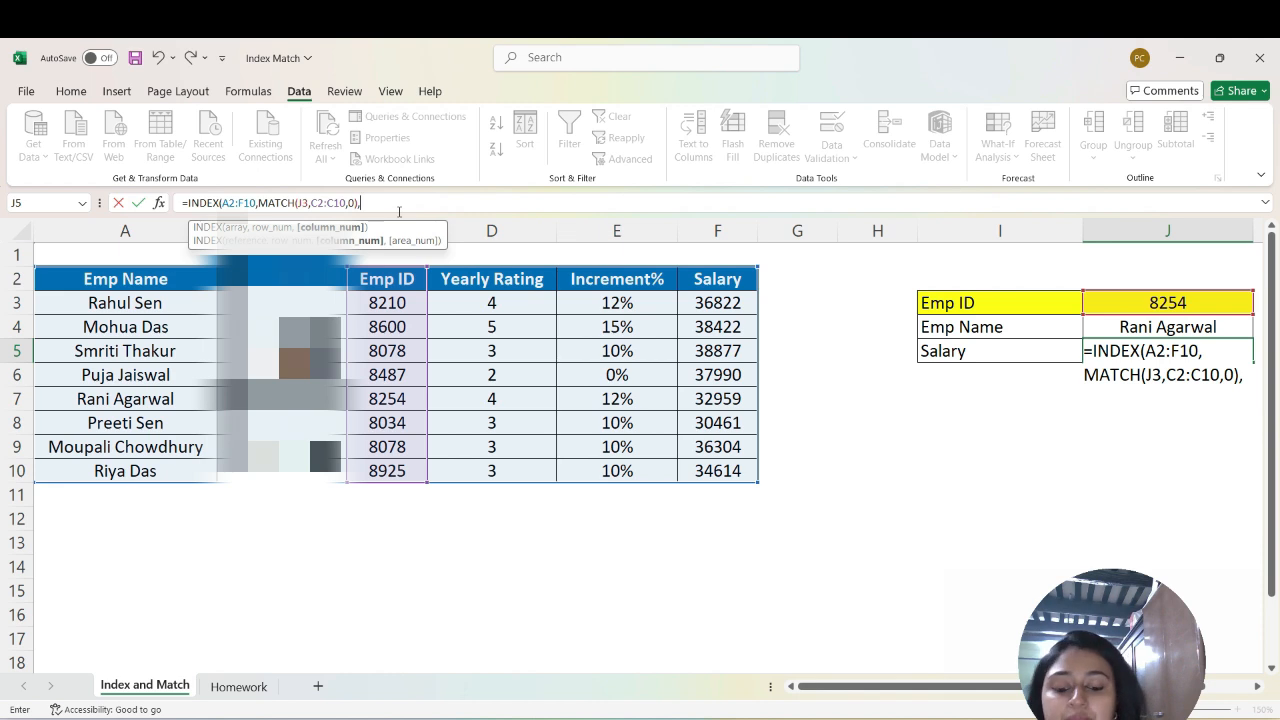
# Complete the Salary formula in J5 with MATCH(I5,A2:F2,0) as the column number and accept the closing-parenthesis correction.
pyautogui.write('match')
pyautogui.press('Tab')
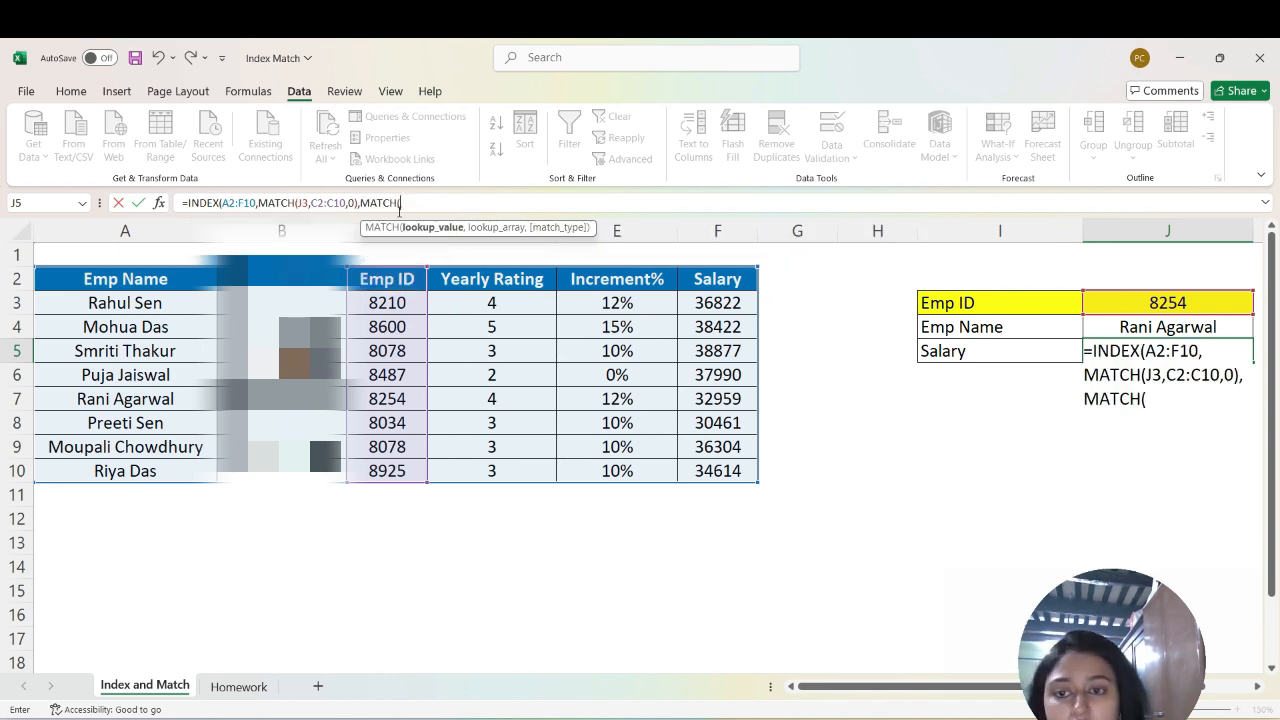
pyautogui.click(988, 351)
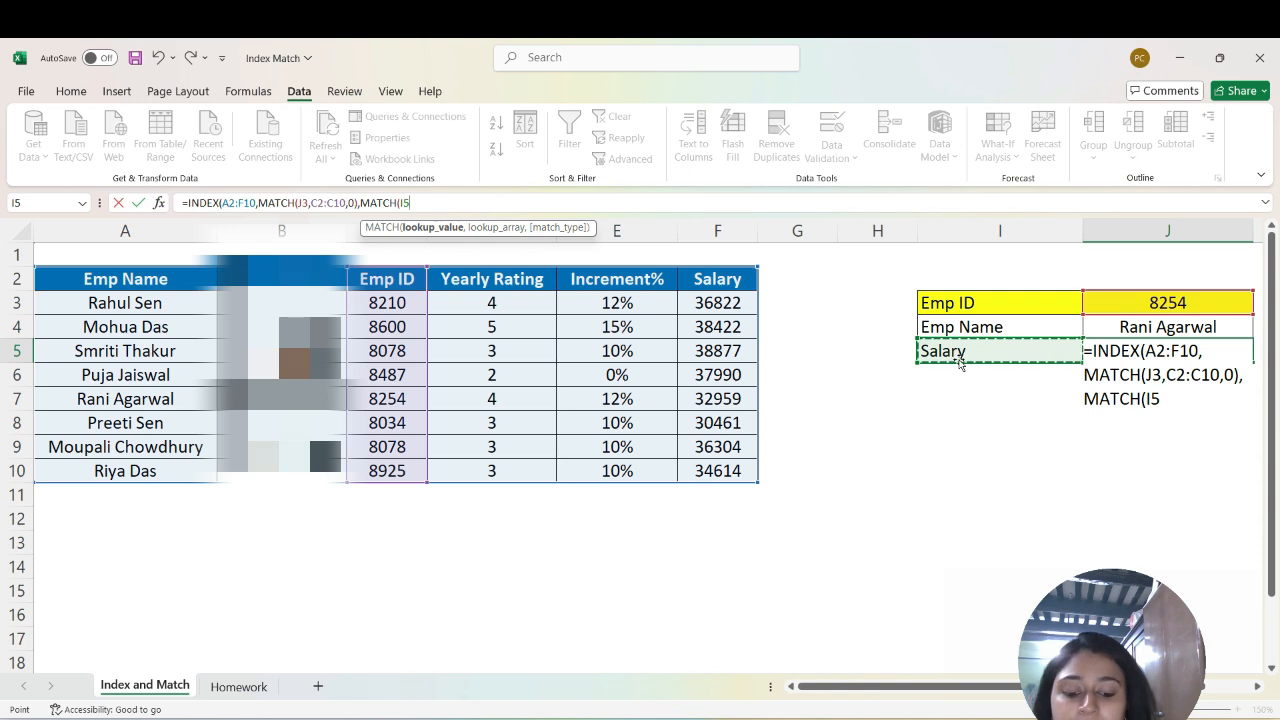
pyautogui.write(',')
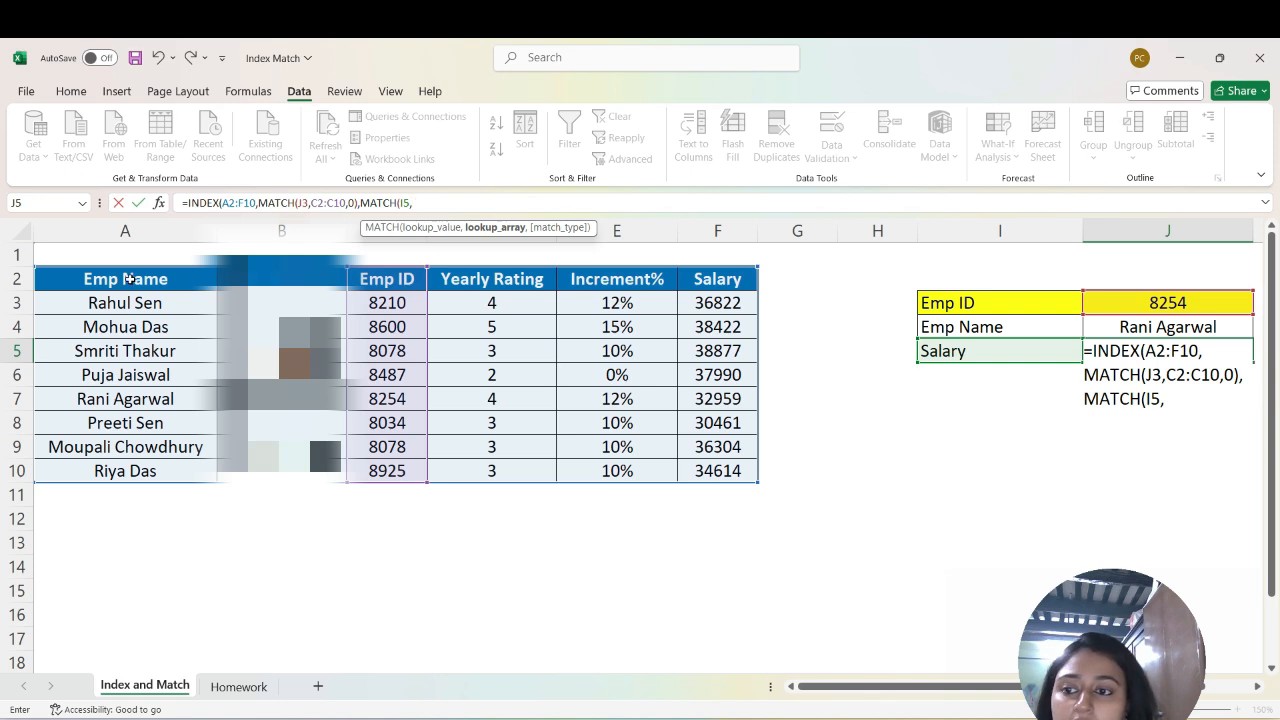
pyautogui.moveTo(130, 278); pyautogui.dragTo(698, 278)
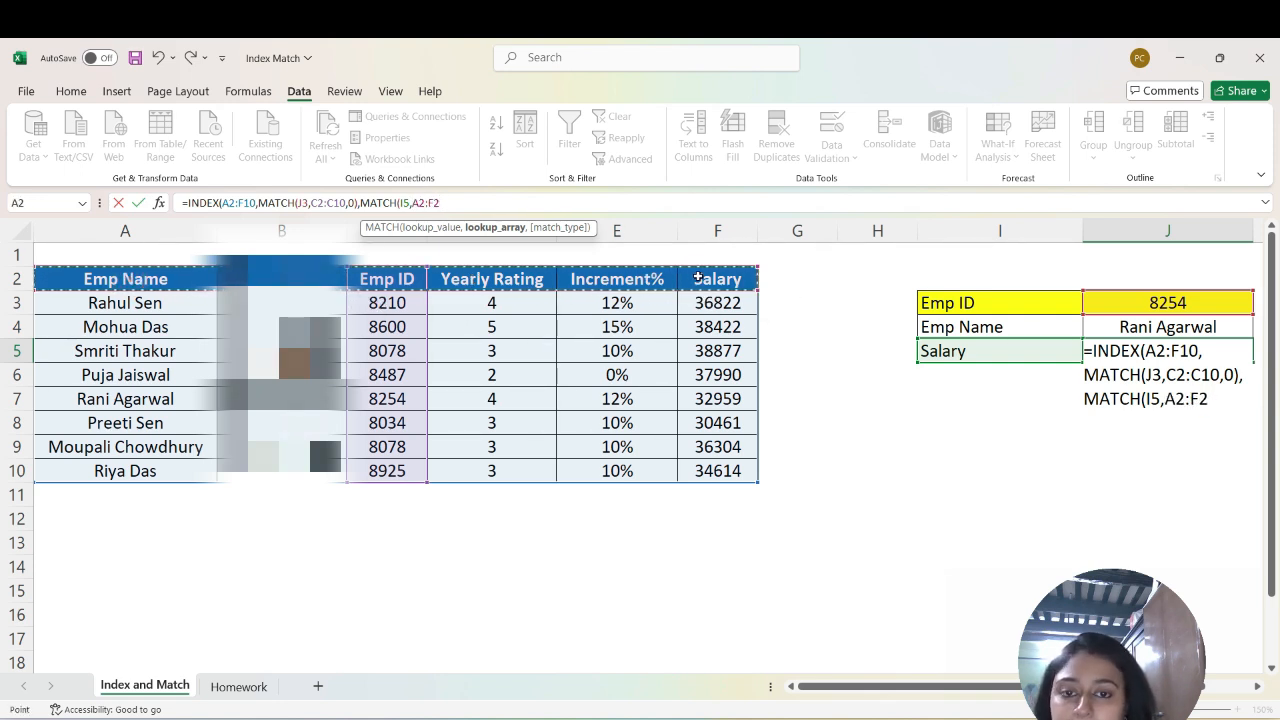
pyautogui.write(',0)')
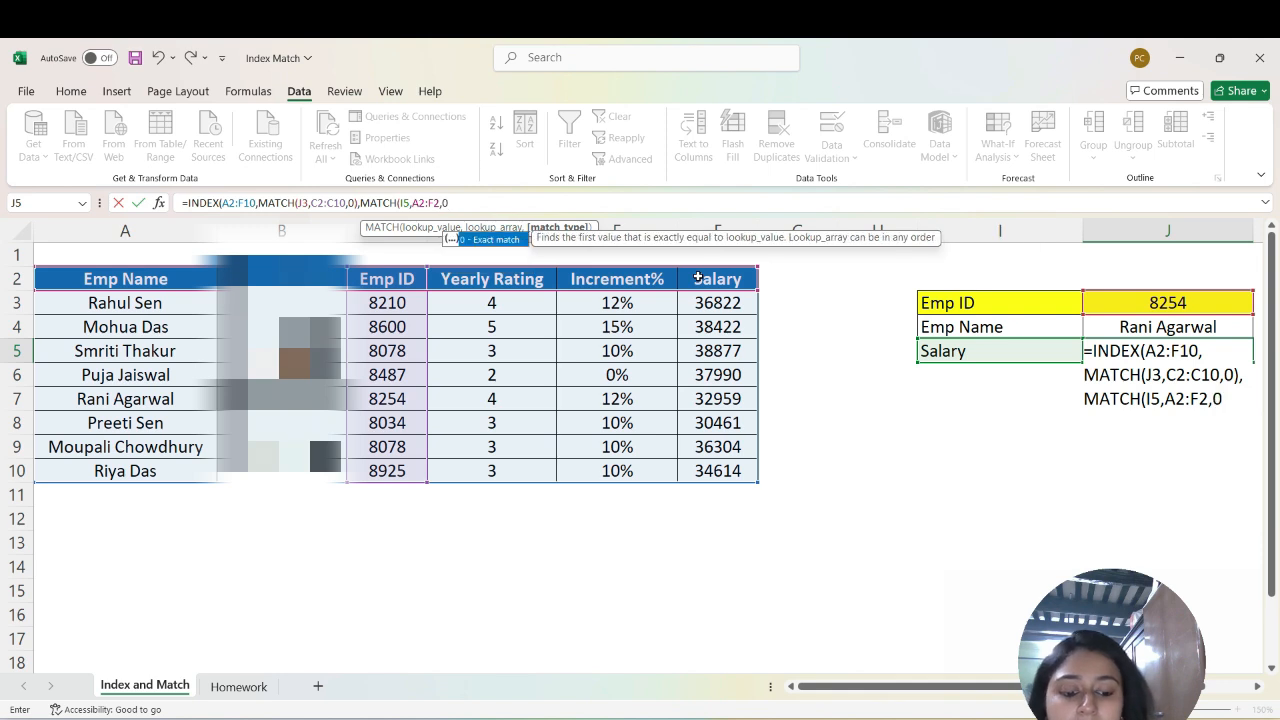
pyautogui.press('Return')
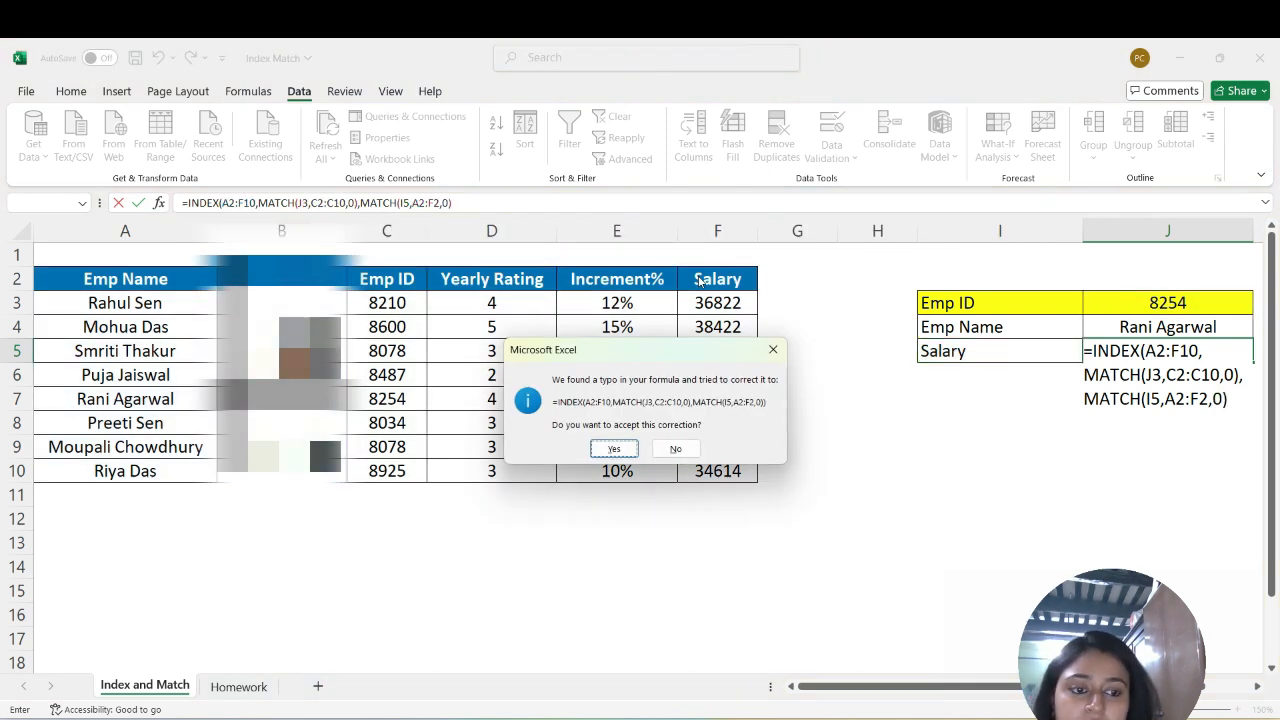
pyautogui.press('Return')
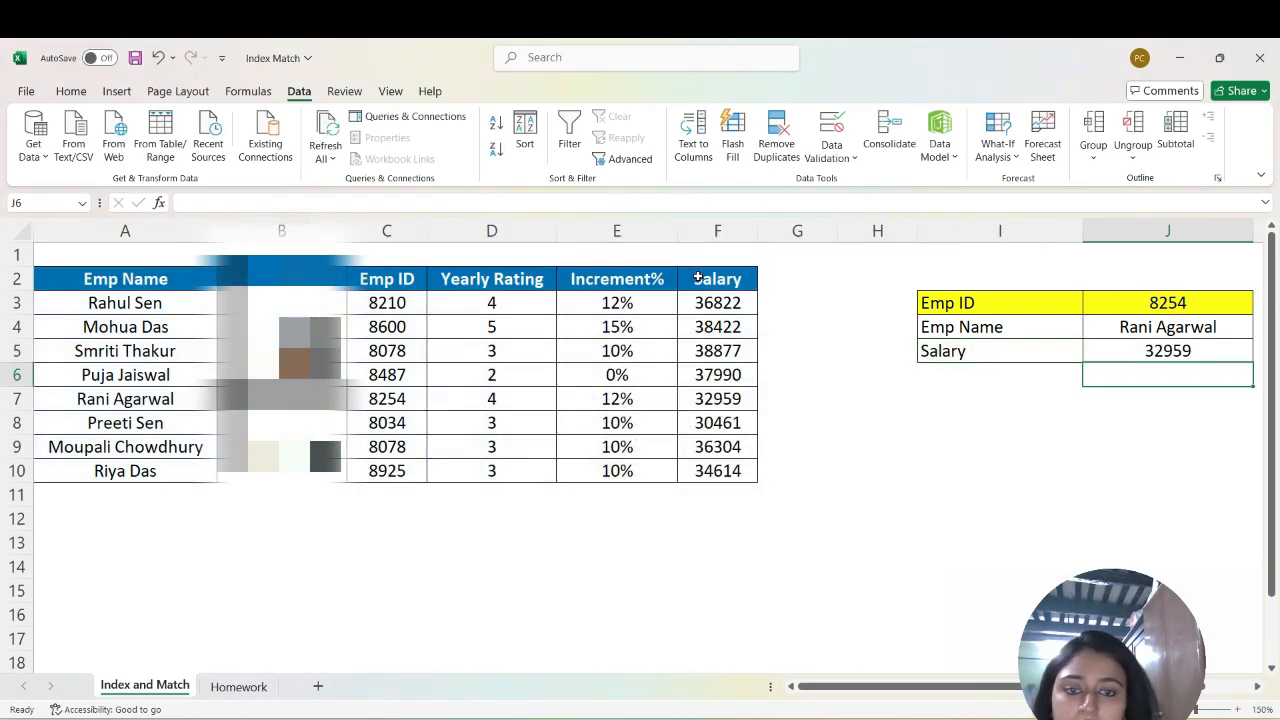
# Check the Salary formula in J5 and highlight the matching table row A7:F7 with an orange fill.
pyautogui.click(1155, 352)
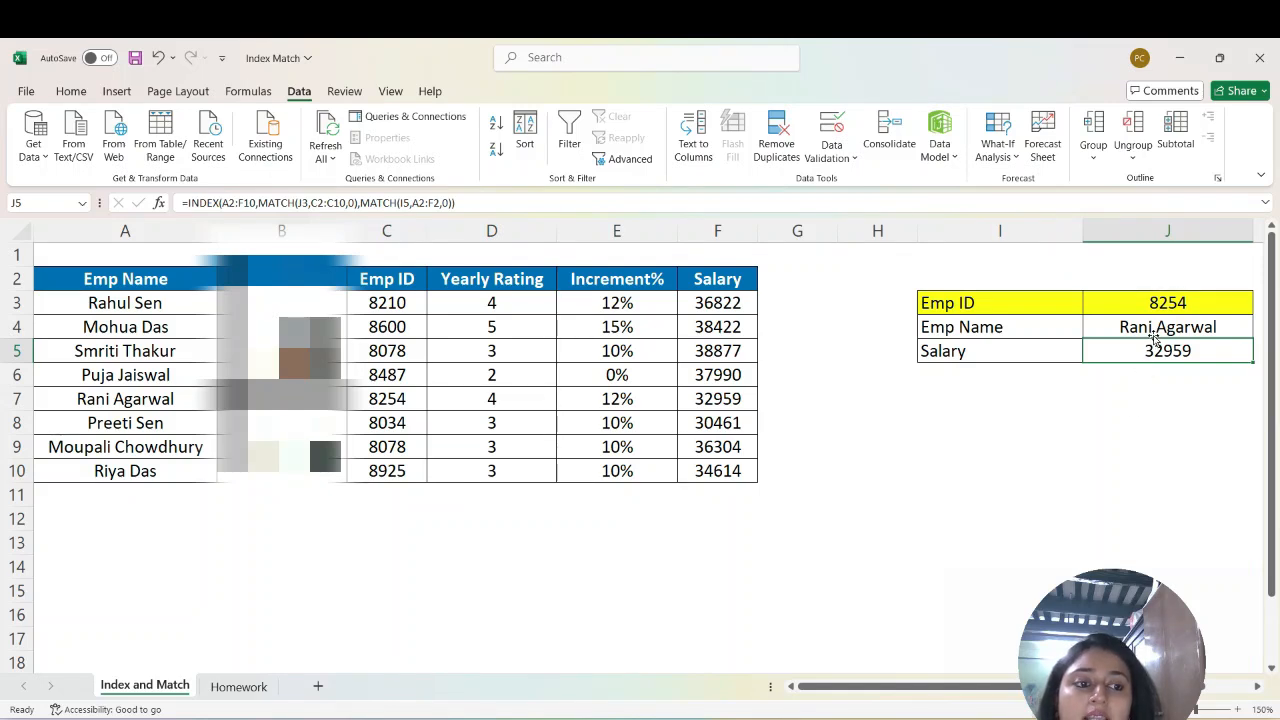
pyautogui.moveTo(130, 395); pyautogui.dragTo(714, 404)
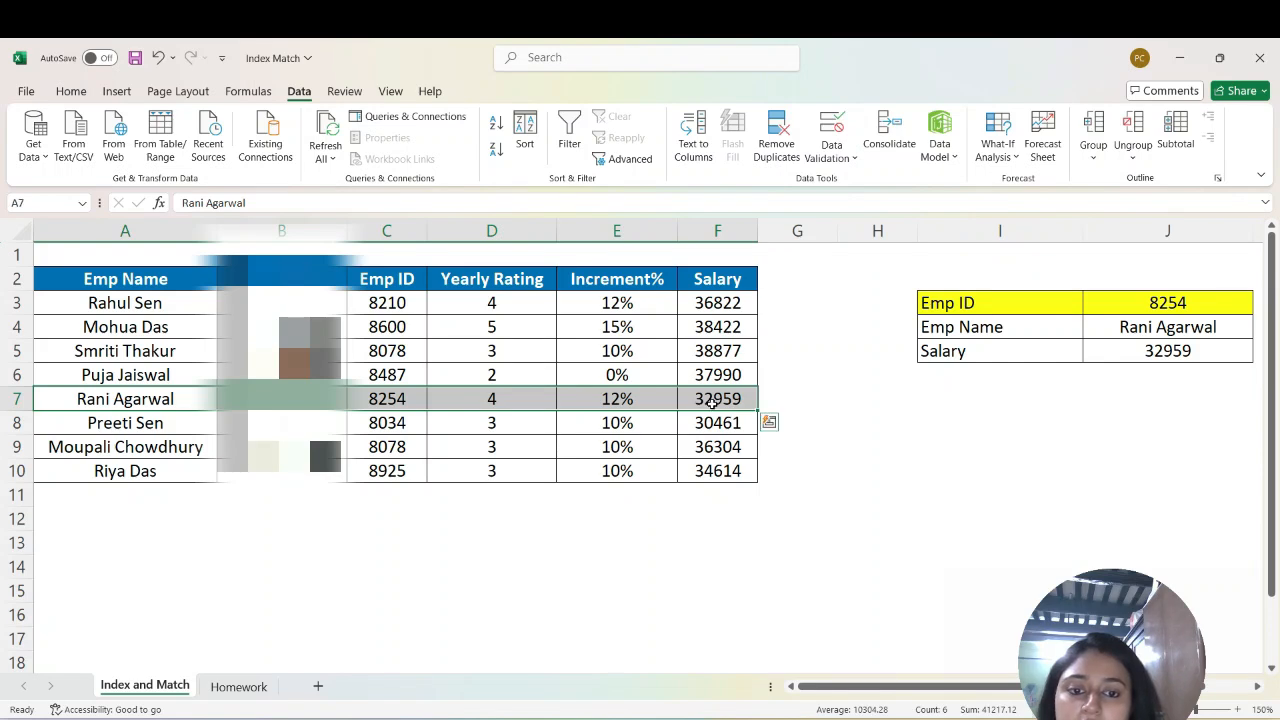
pyautogui.click(84, 96)
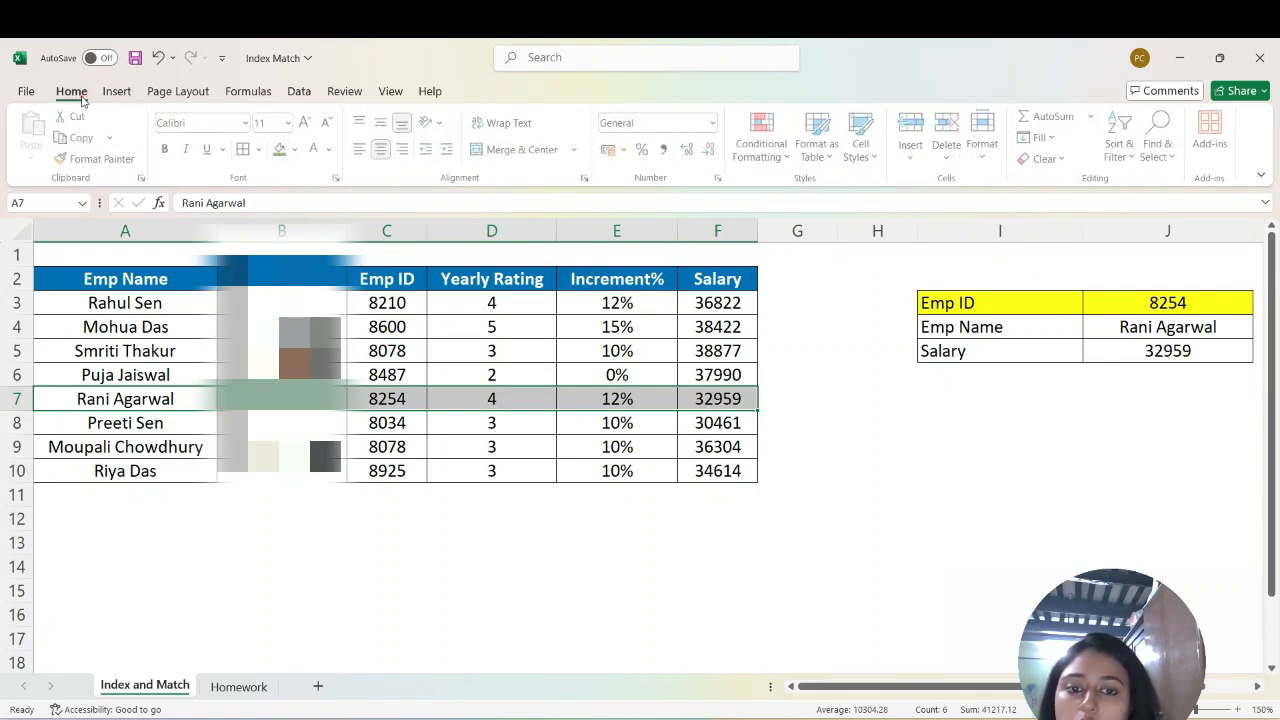
pyautogui.click(297, 149)
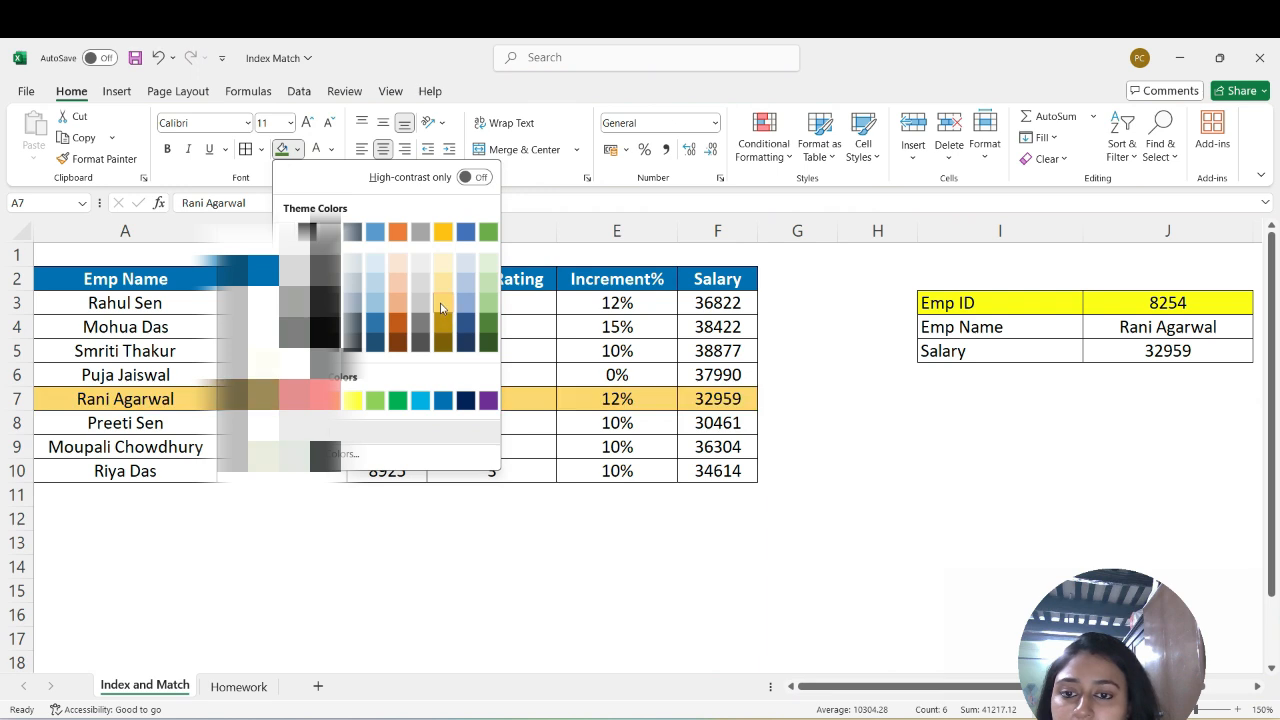
pyautogui.click(398, 302)
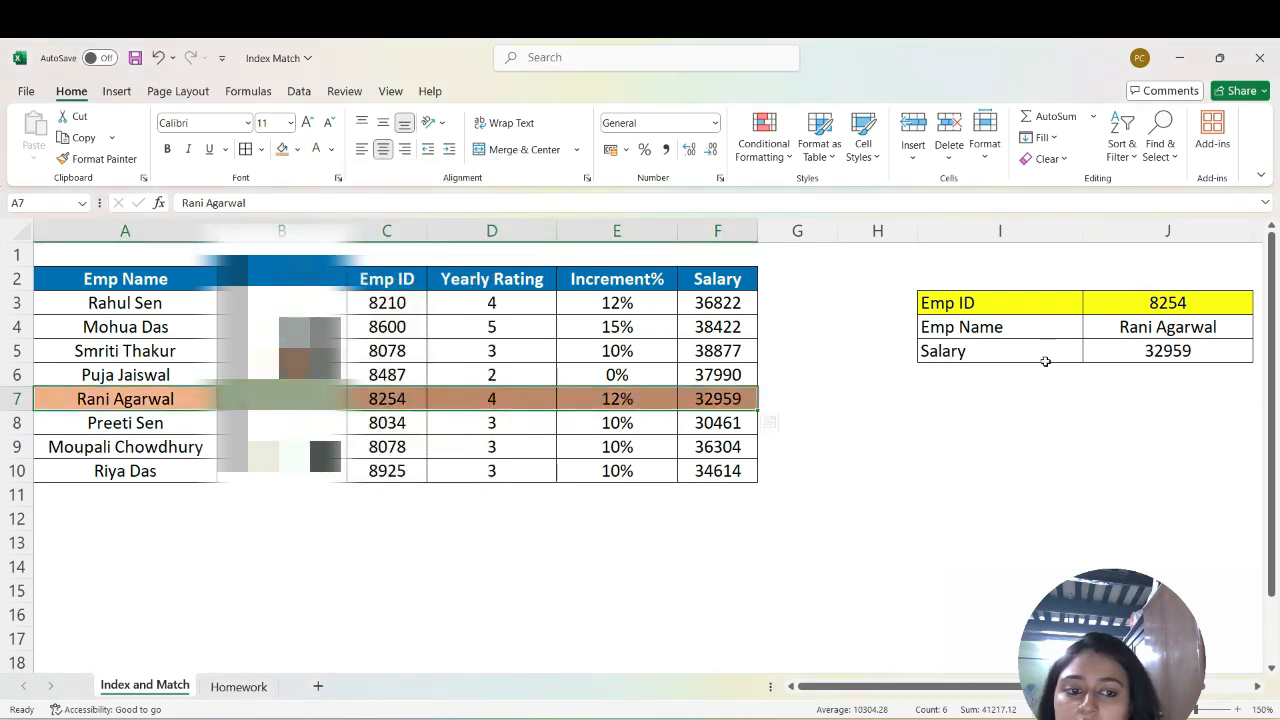
# Choose the Emp ID listed in C8 from the dropdown in J3.
pyautogui.click(1160, 326)
pyautogui.click(1183, 300)
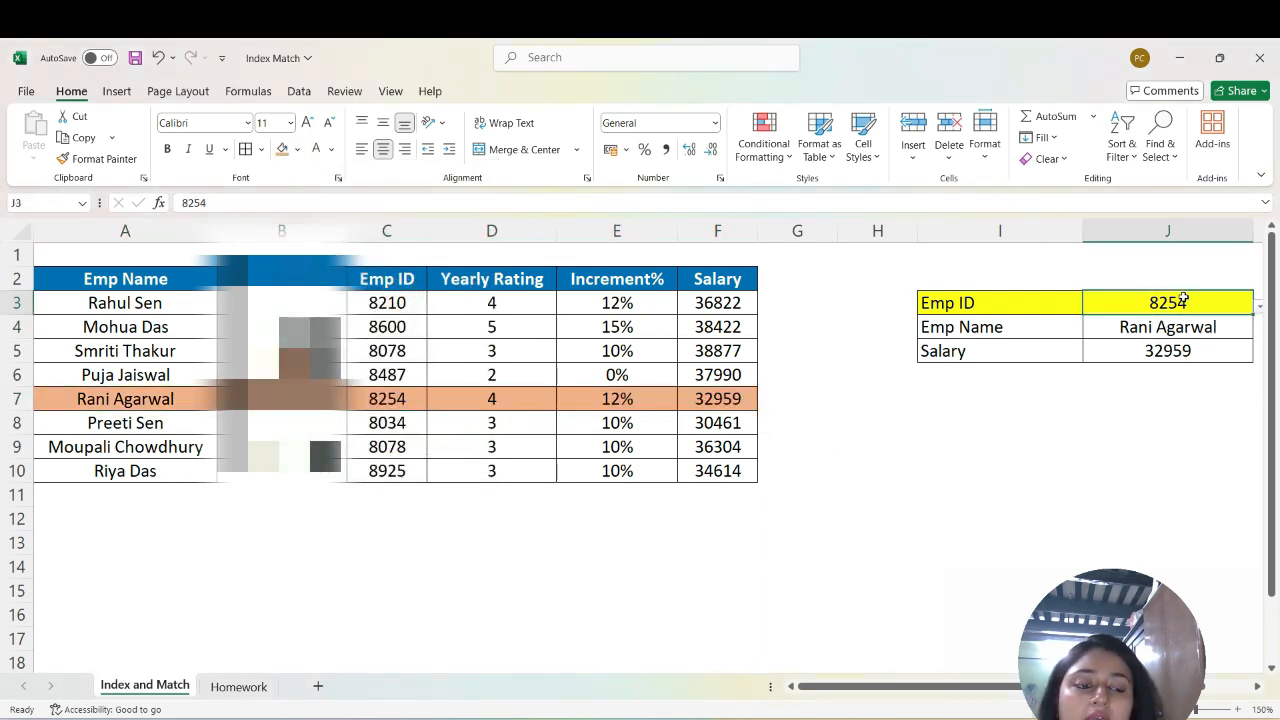
pyautogui.click(1259, 306)
pyautogui.click(1070, 410)
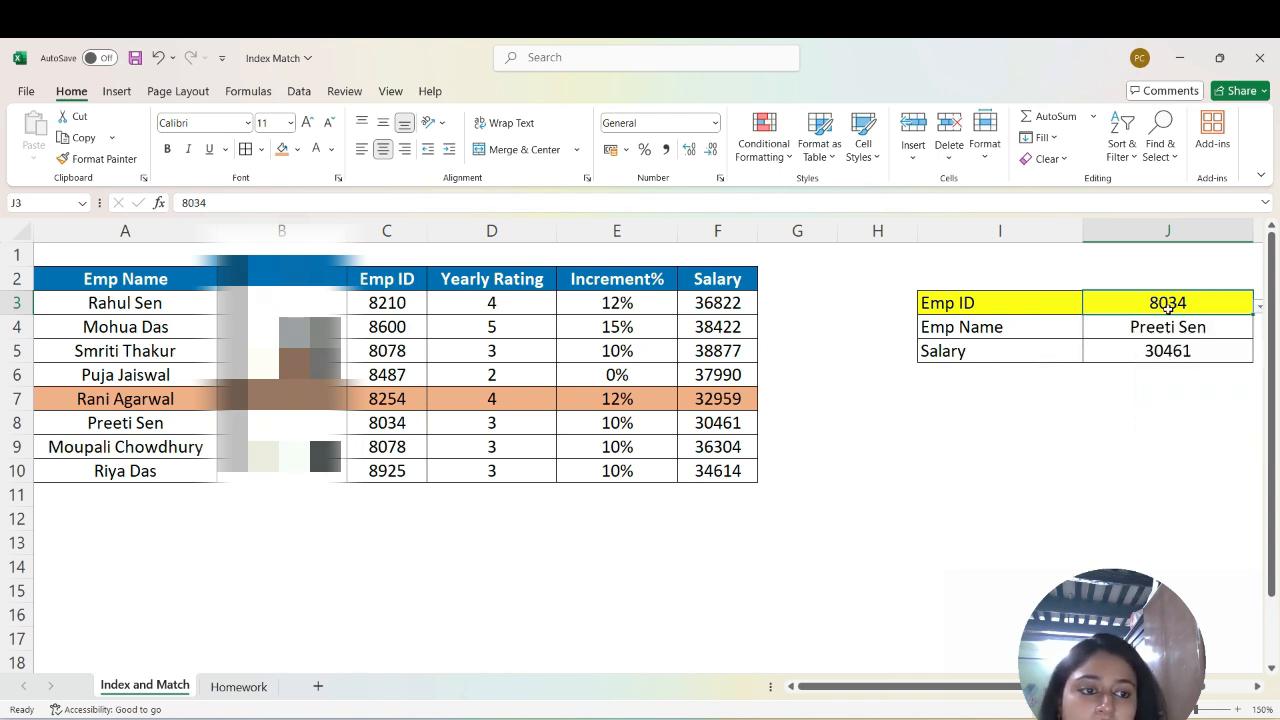
# Remove the fill colour from the table row A7:F7.
pyautogui.moveTo(177, 401); pyautogui.dragTo(729, 399)
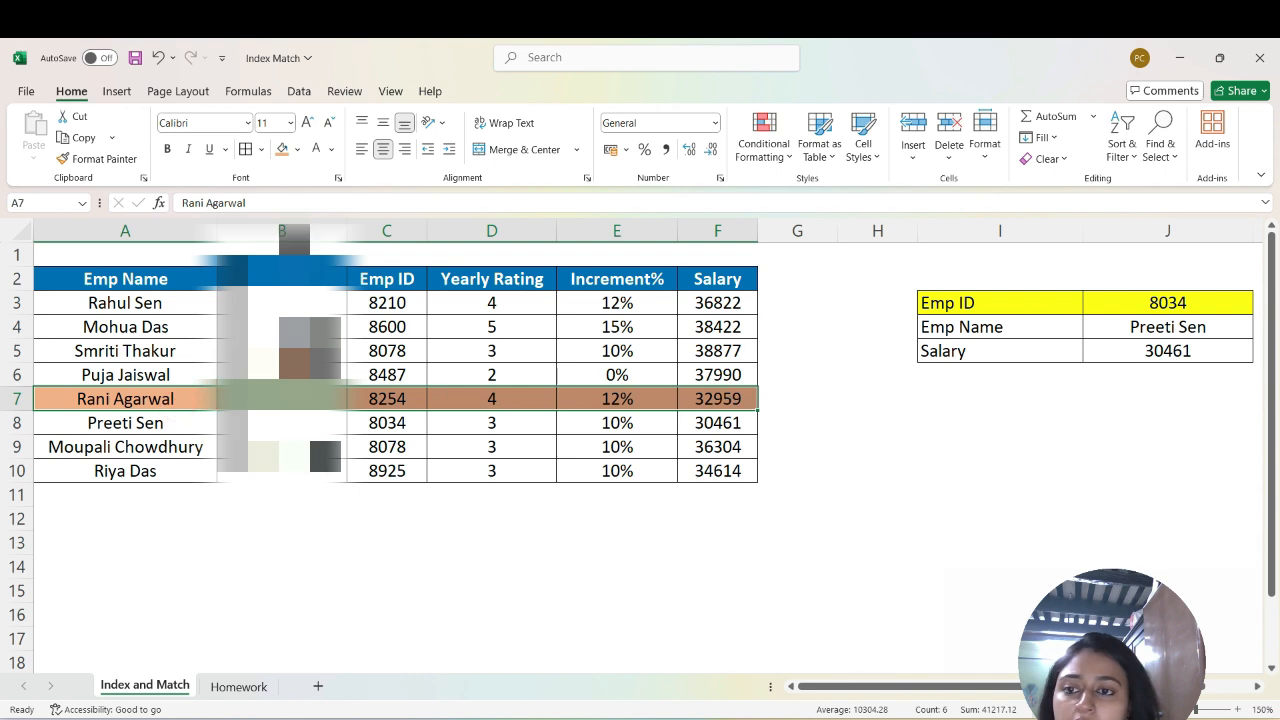
pyautogui.click(292, 152)
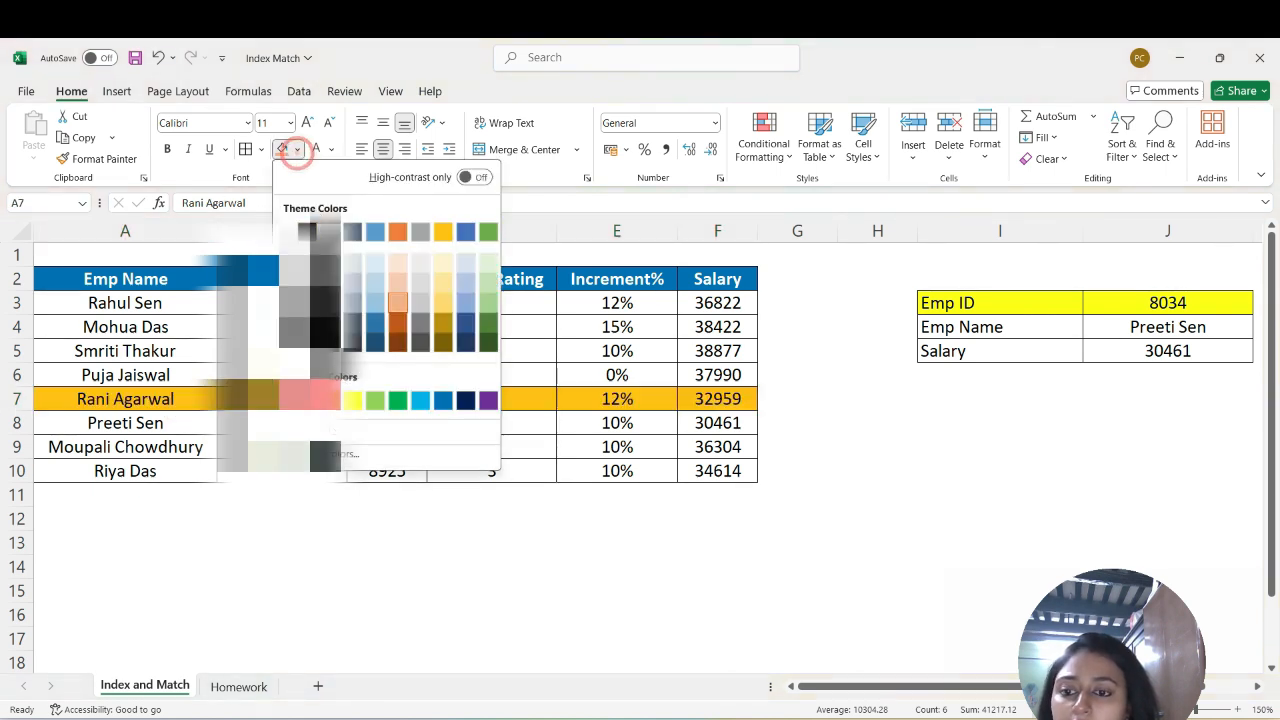
pyautogui.click(330, 412)
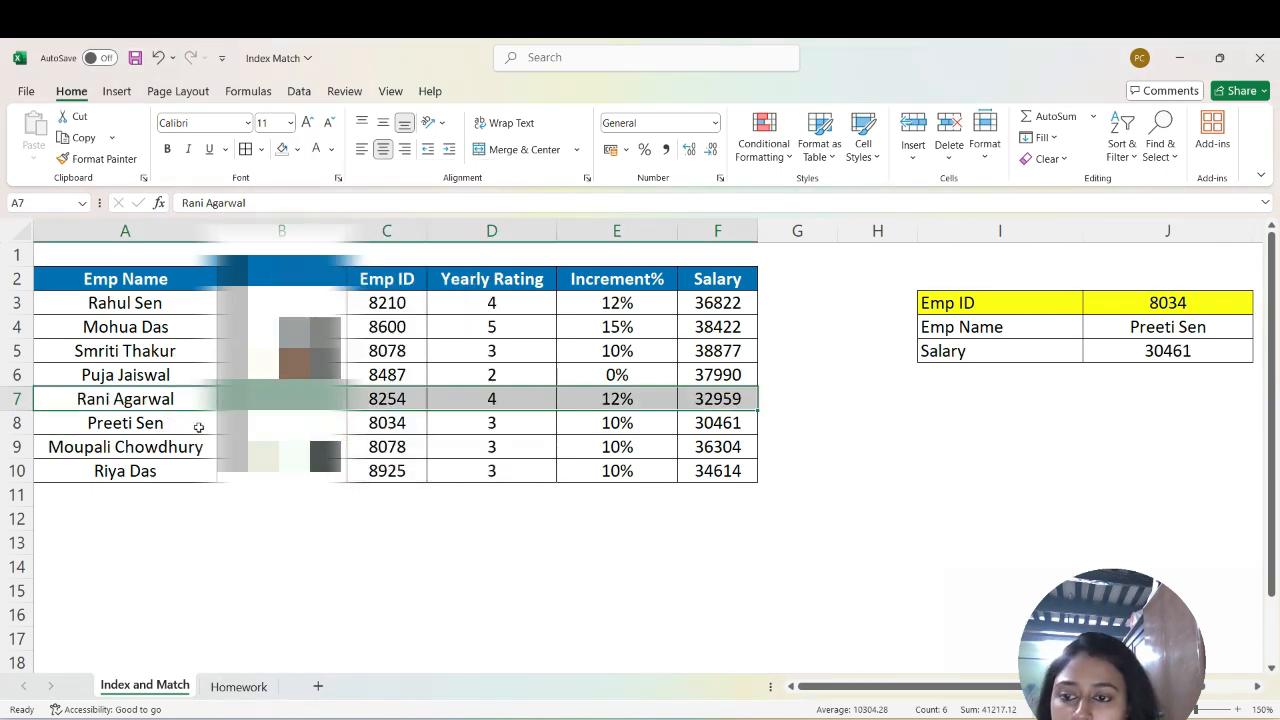
# Highlight the table row A8:F8 with a light orange fill.
pyautogui.moveTo(189, 424); pyautogui.dragTo(706, 422)
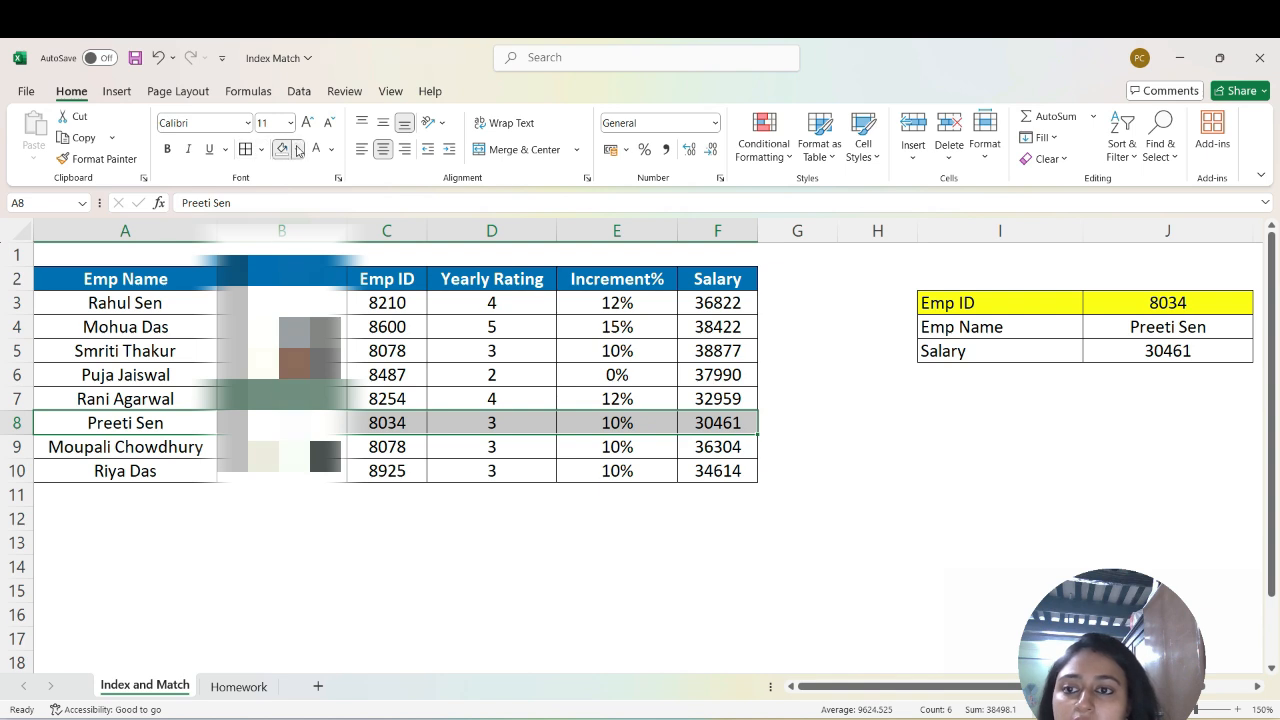
pyautogui.click(297, 150)
pyautogui.click(397, 270)
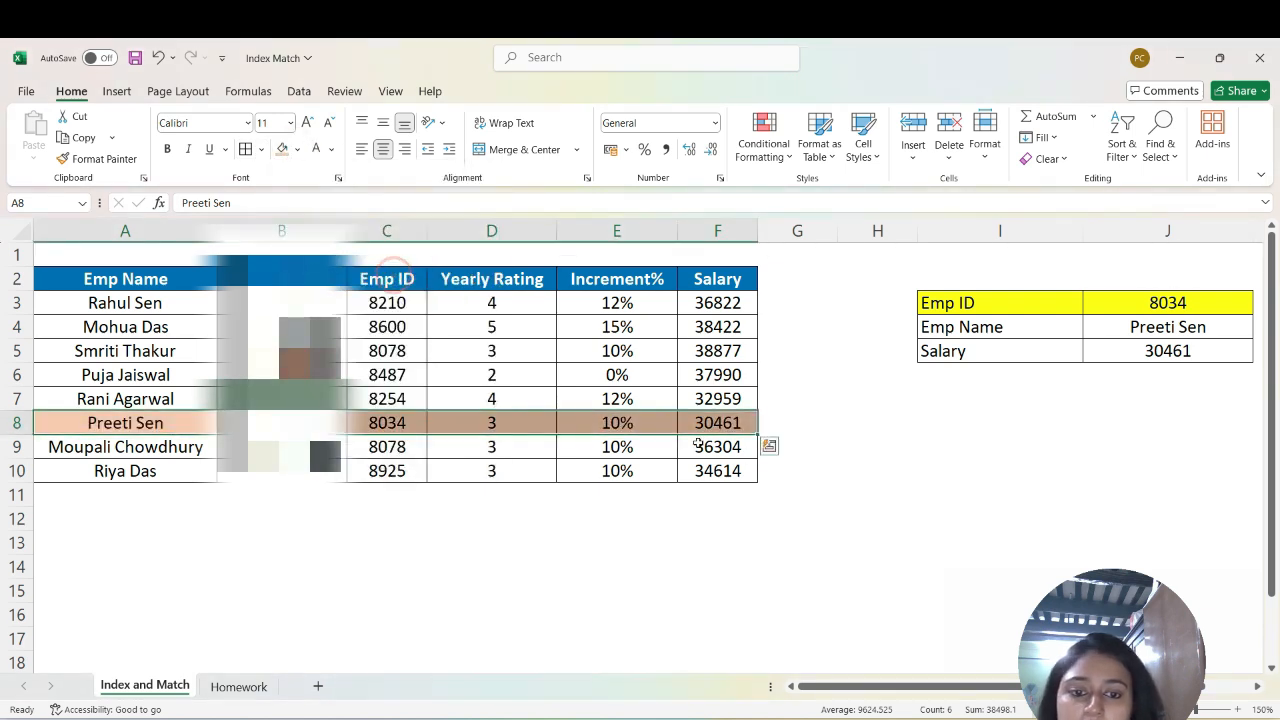
# Compare the Emp Name formula in J4 with the Salary formula in J5, including the header range A2:F2 used for the column match.
pyautogui.click(1145, 352)
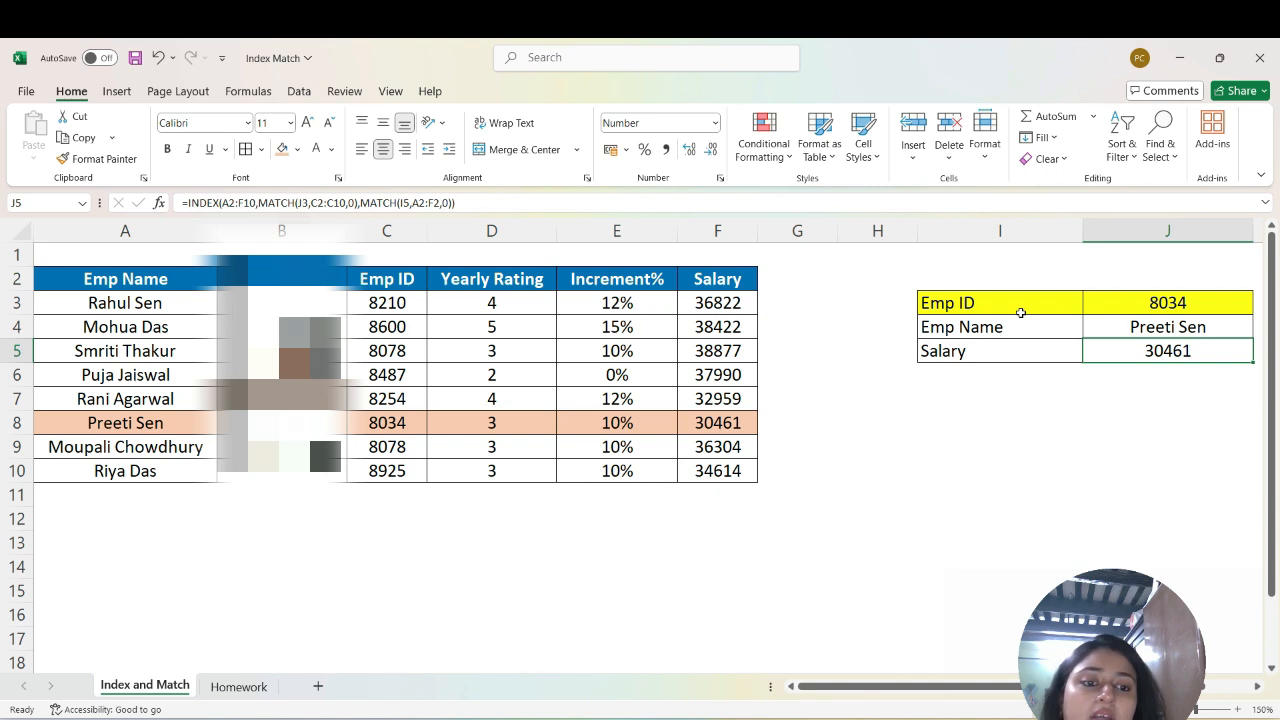
pyautogui.click(1115, 302)
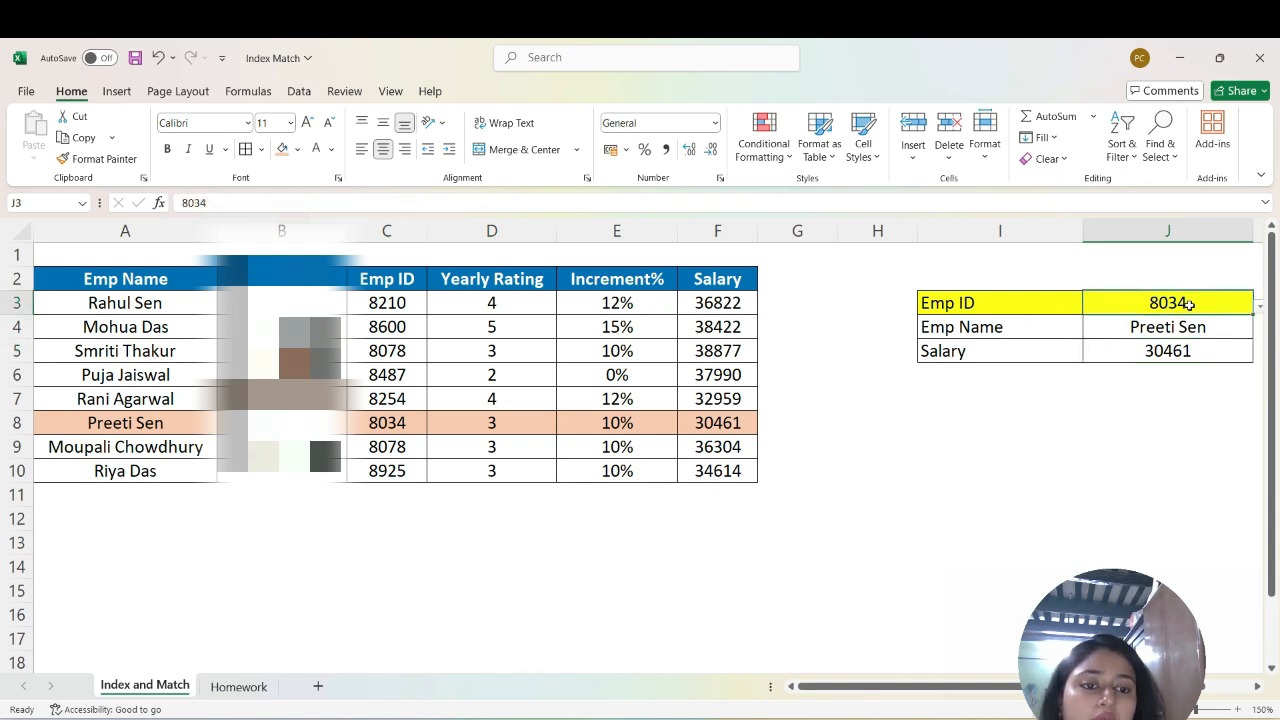
pyautogui.click(1093, 328)
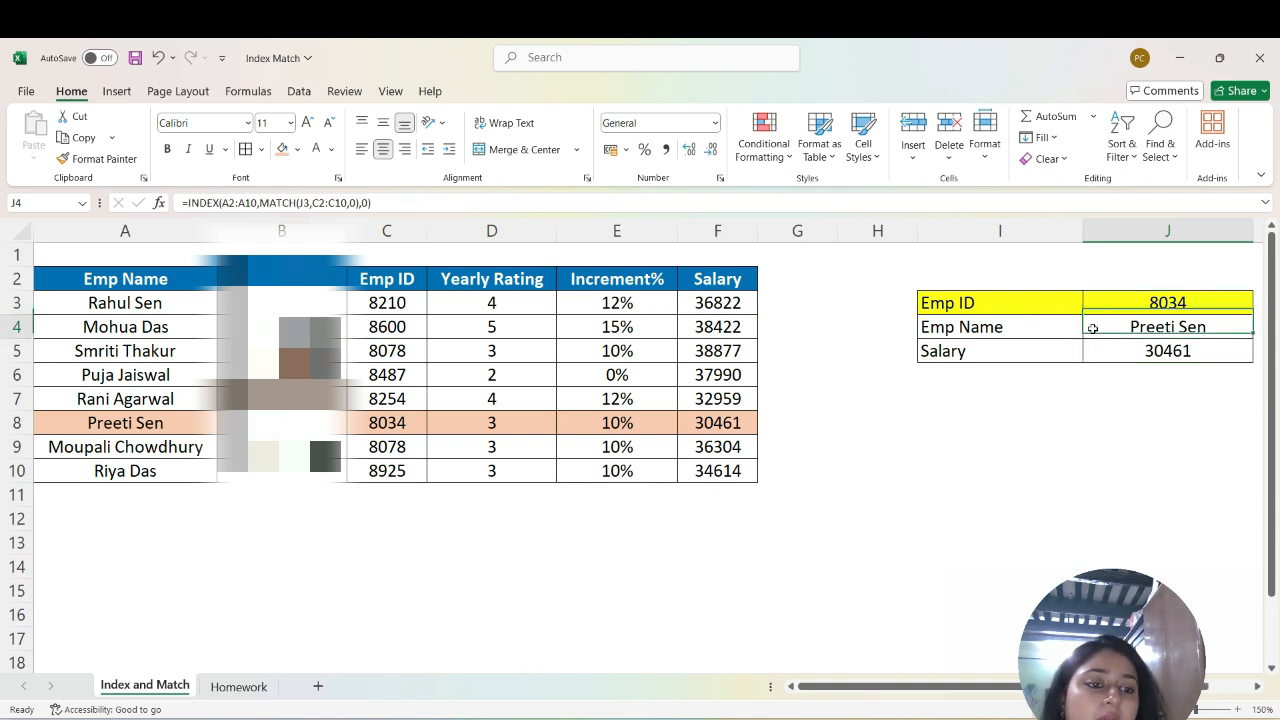
pyautogui.click(1114, 352)
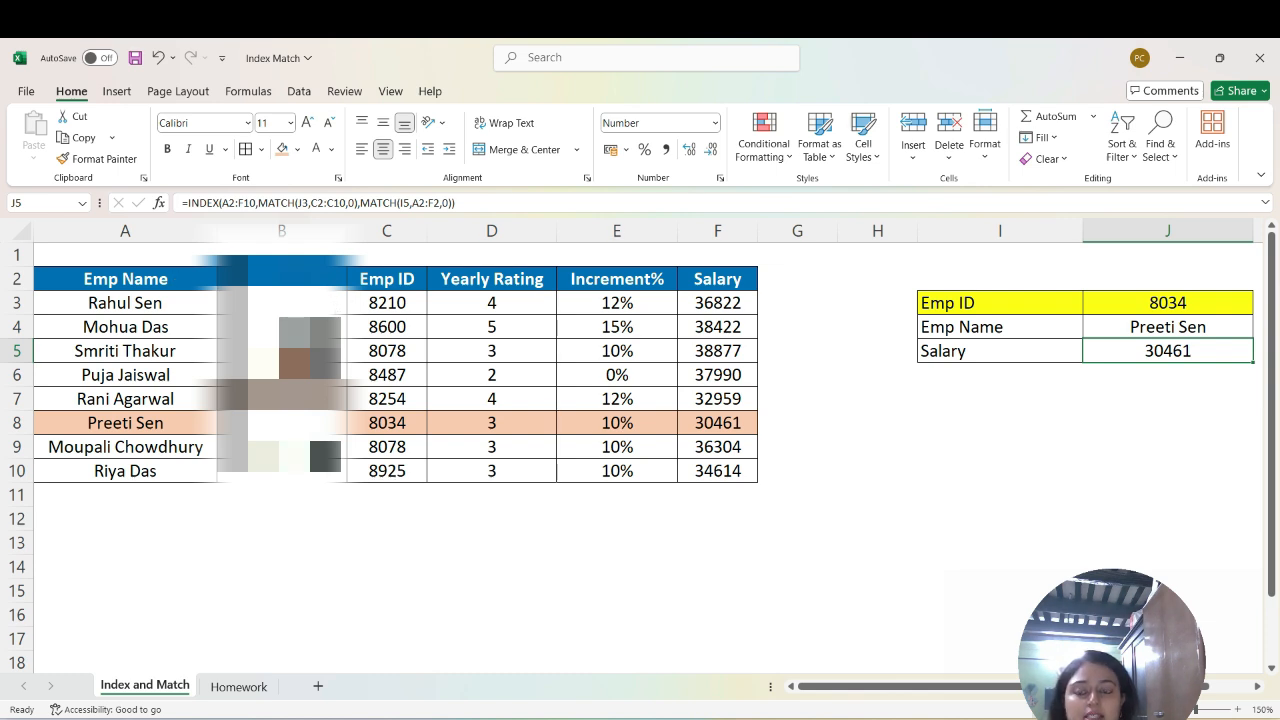
pyautogui.click(124, 282)
pyautogui.hotkey('ctrl', 'shift', 'Right')
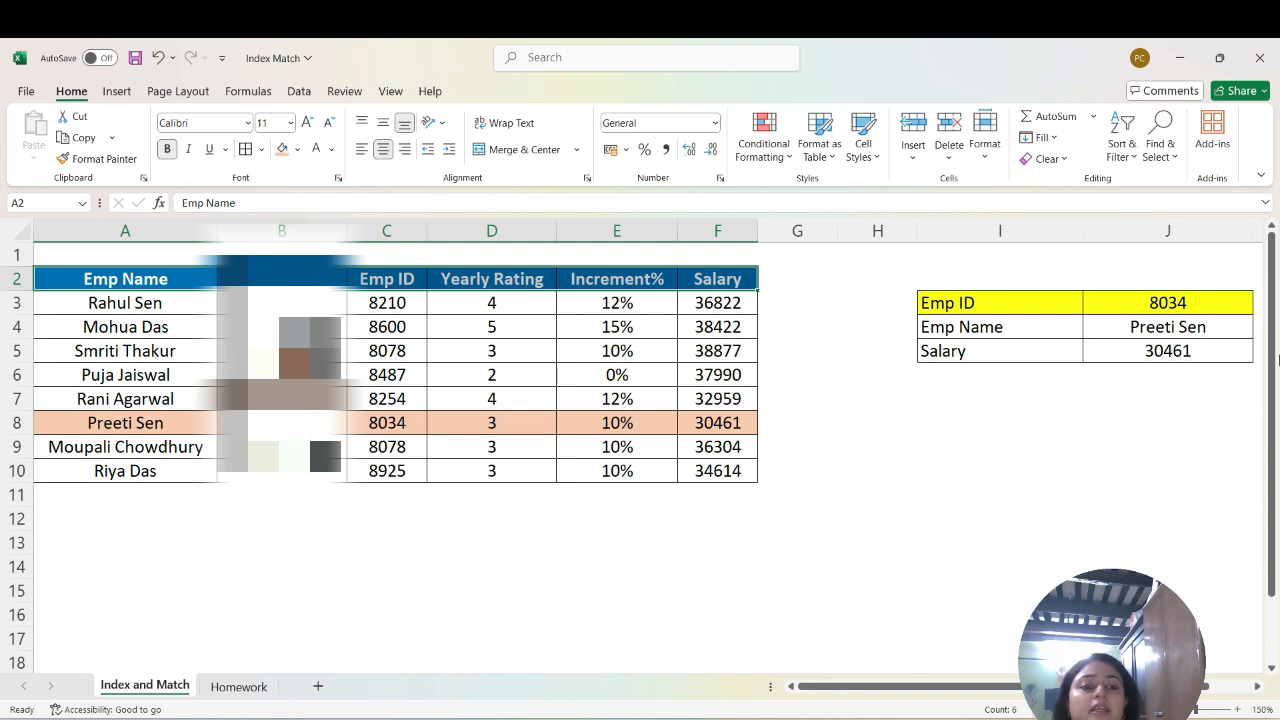
pyautogui.click(1199, 335)
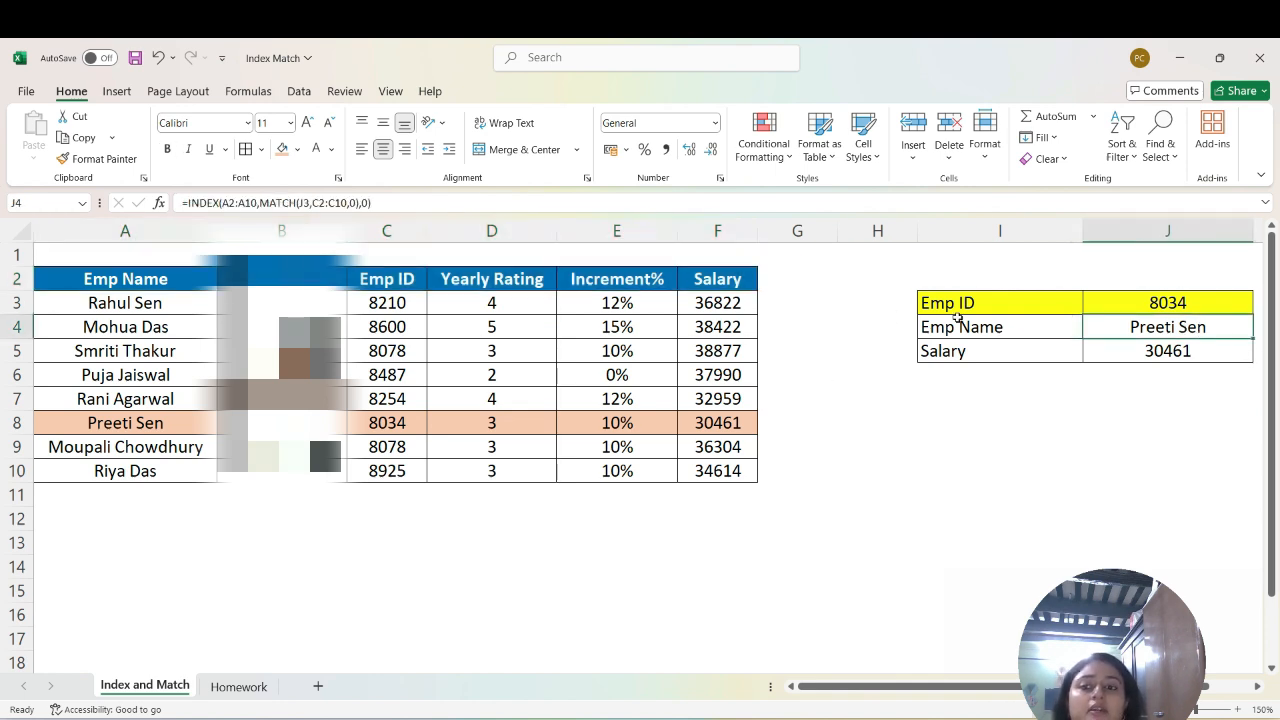
pyautogui.click(1128, 356)
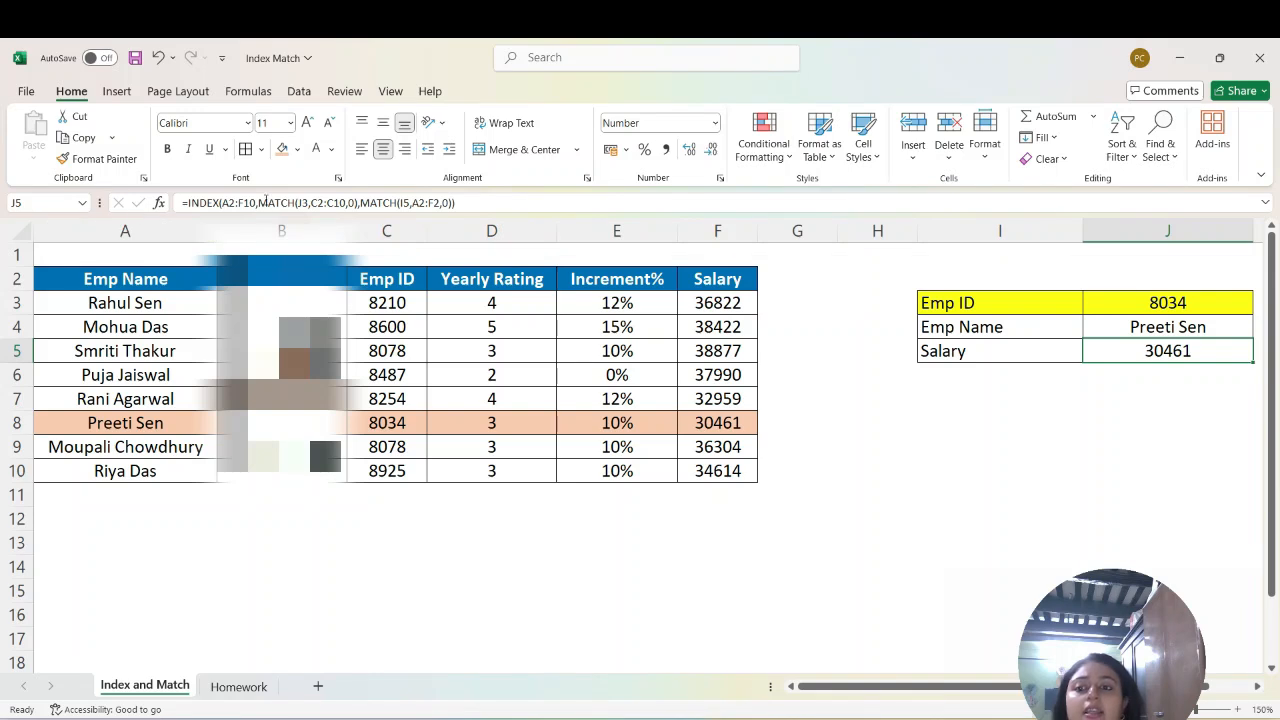
pyautogui.click(999, 330)
pyautogui.hotkey('shift', 'Right')
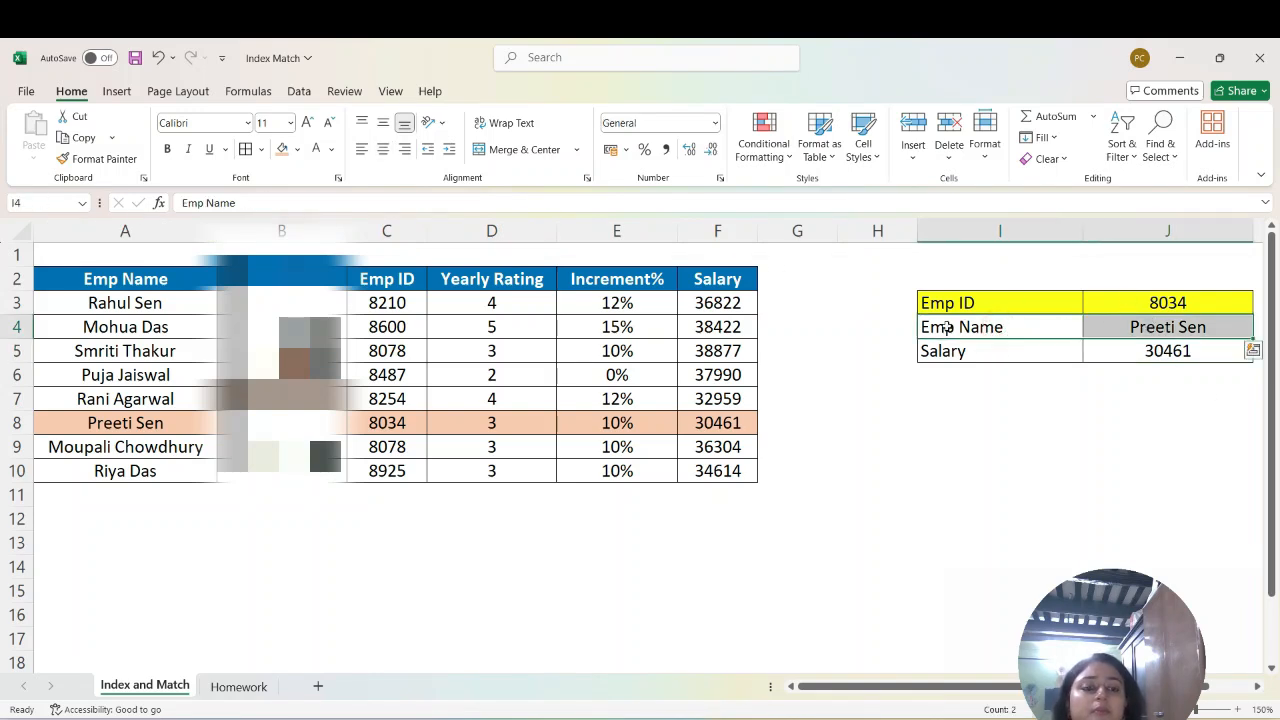
pyautogui.moveTo(1013, 347); pyautogui.dragTo(1170, 350)
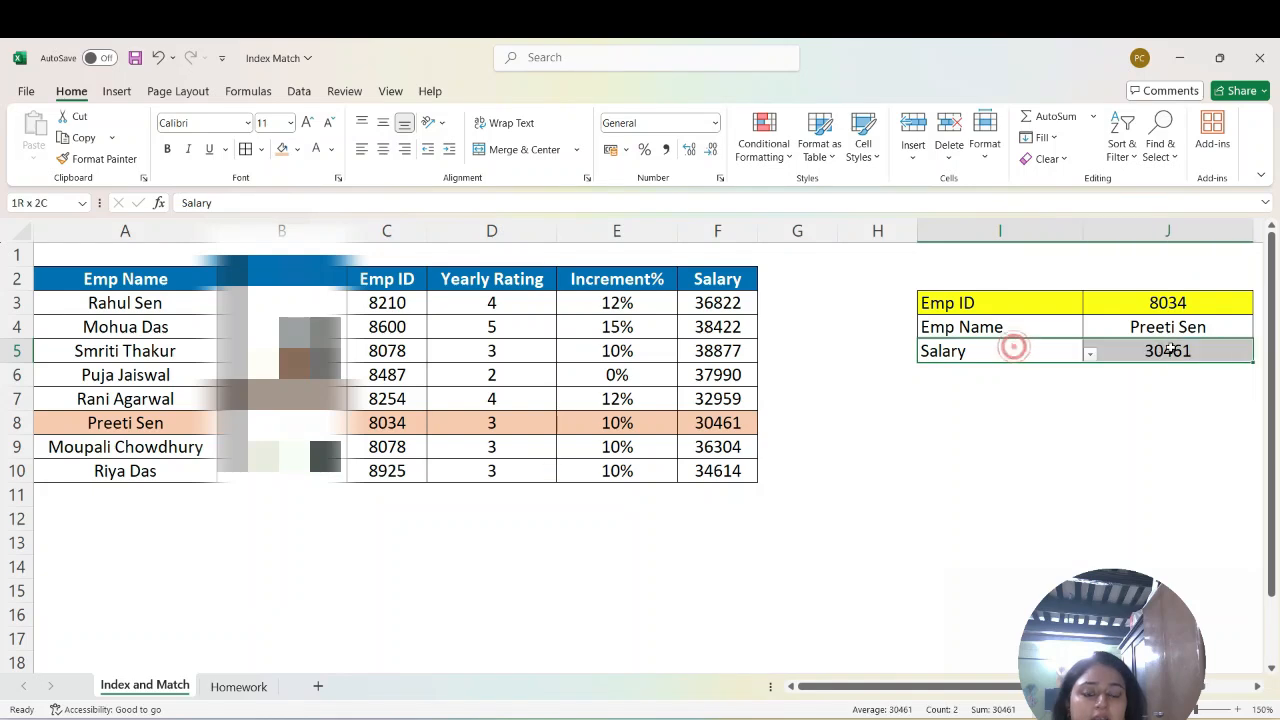
pyautogui.click(435, 356)
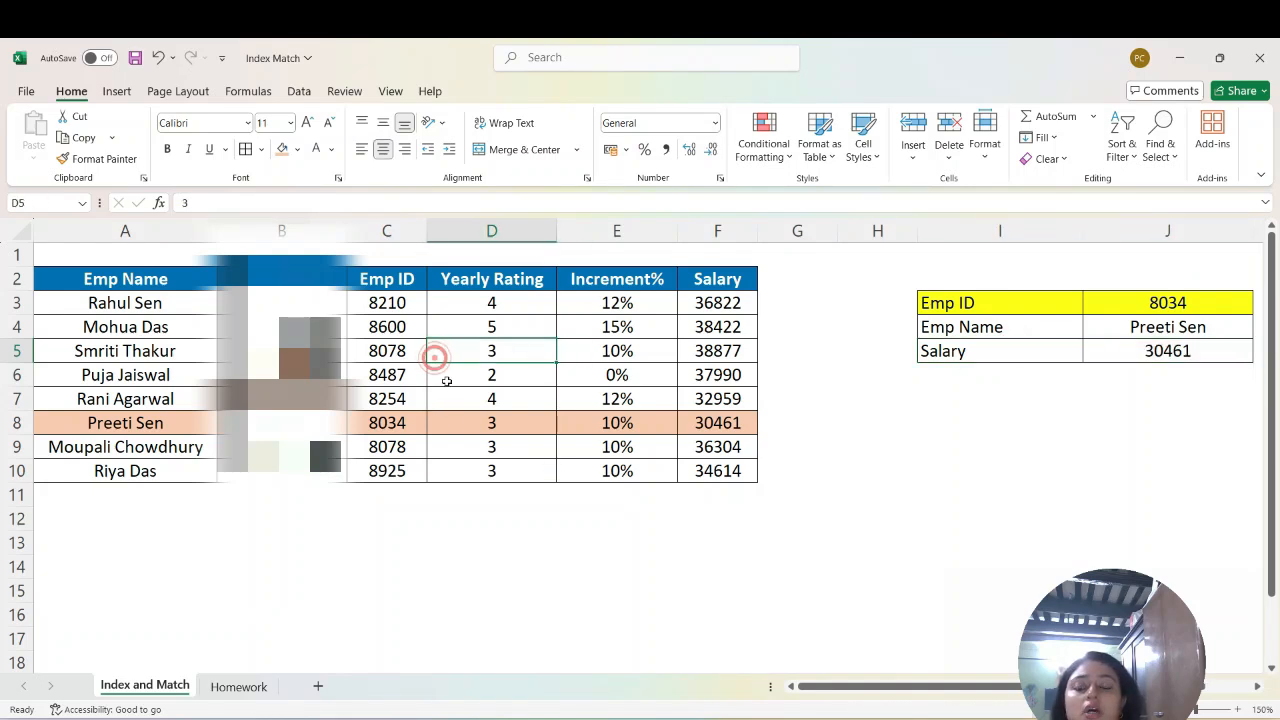
pyautogui.click(487, 423)
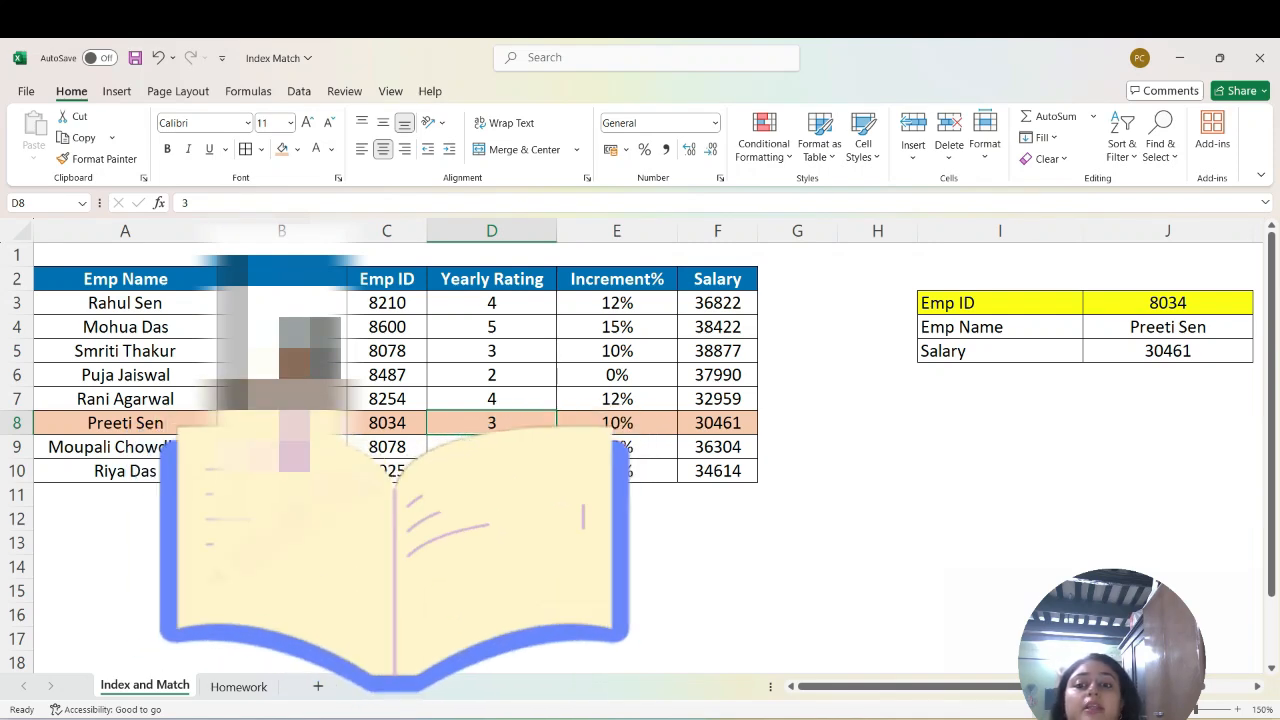
# Open the Homework sheet and examine the student marks table A3:G13 with its subject headers.
pyautogui.click(239, 686)
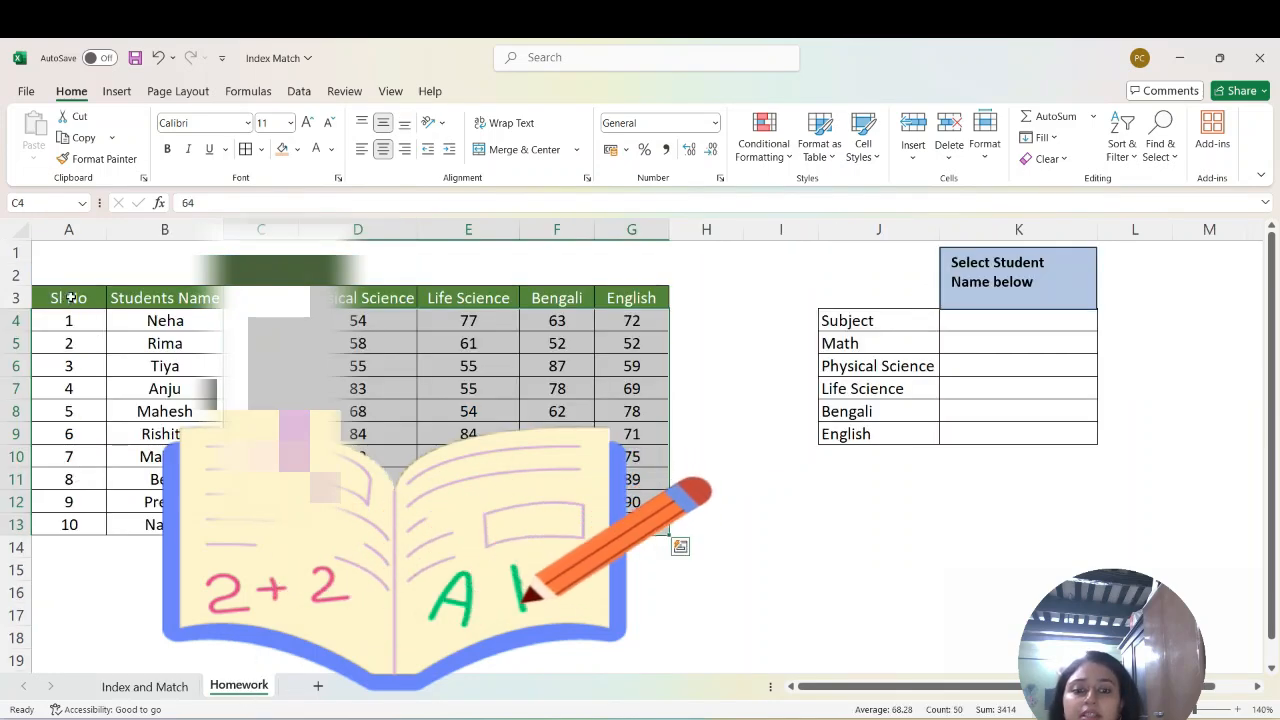
pyautogui.moveTo(70, 300); pyautogui.dragTo(625, 525)
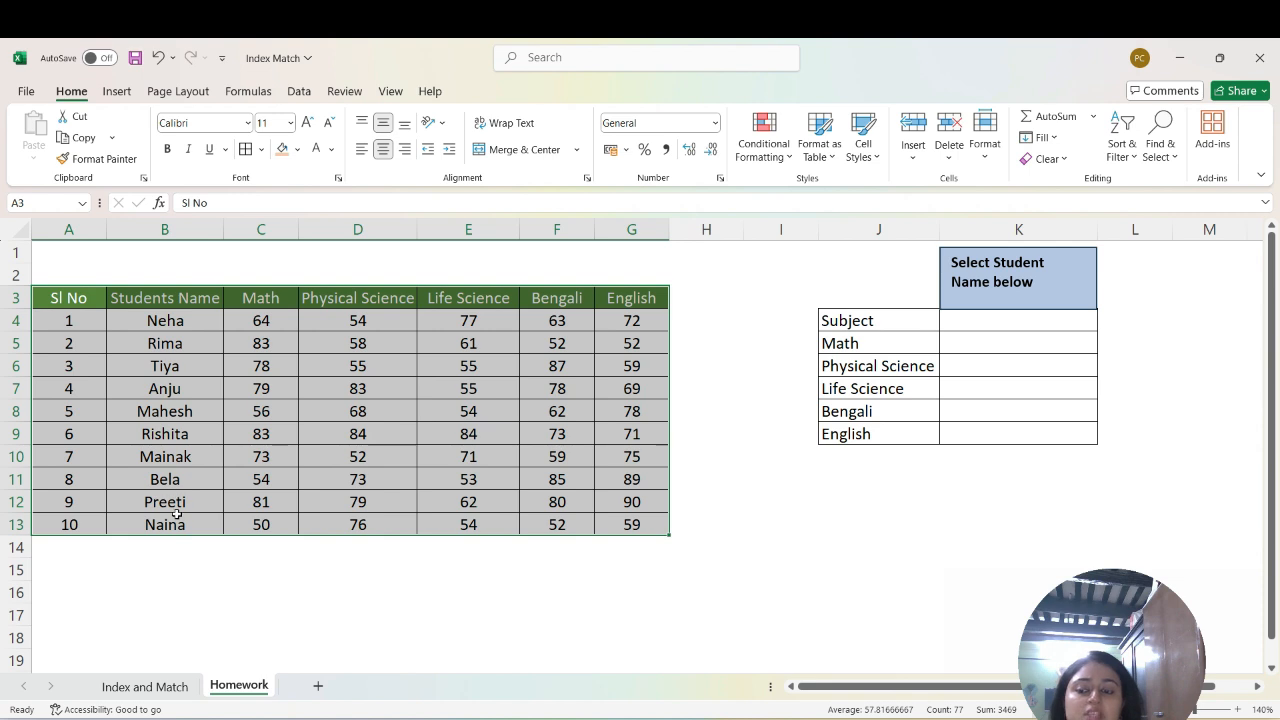
pyautogui.click(273, 297)
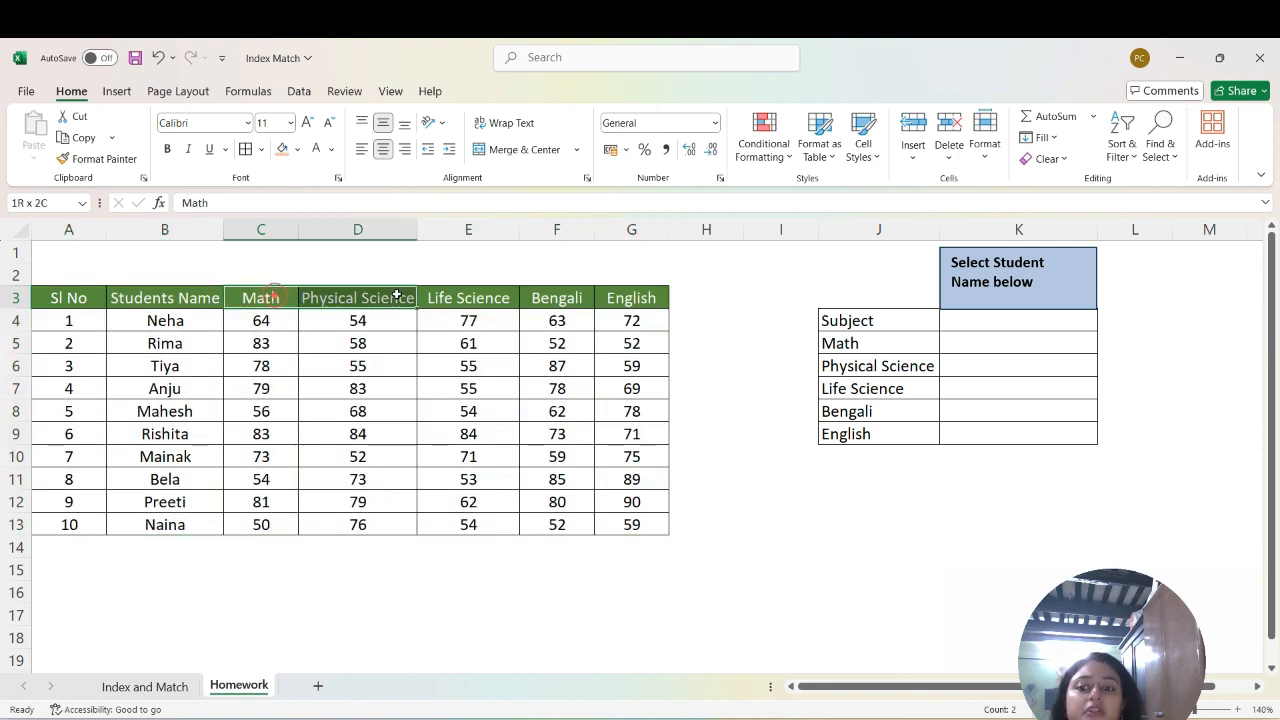
pyautogui.click(262, 318)
pyautogui.moveTo(305, 336); pyautogui.dragTo(626, 523)
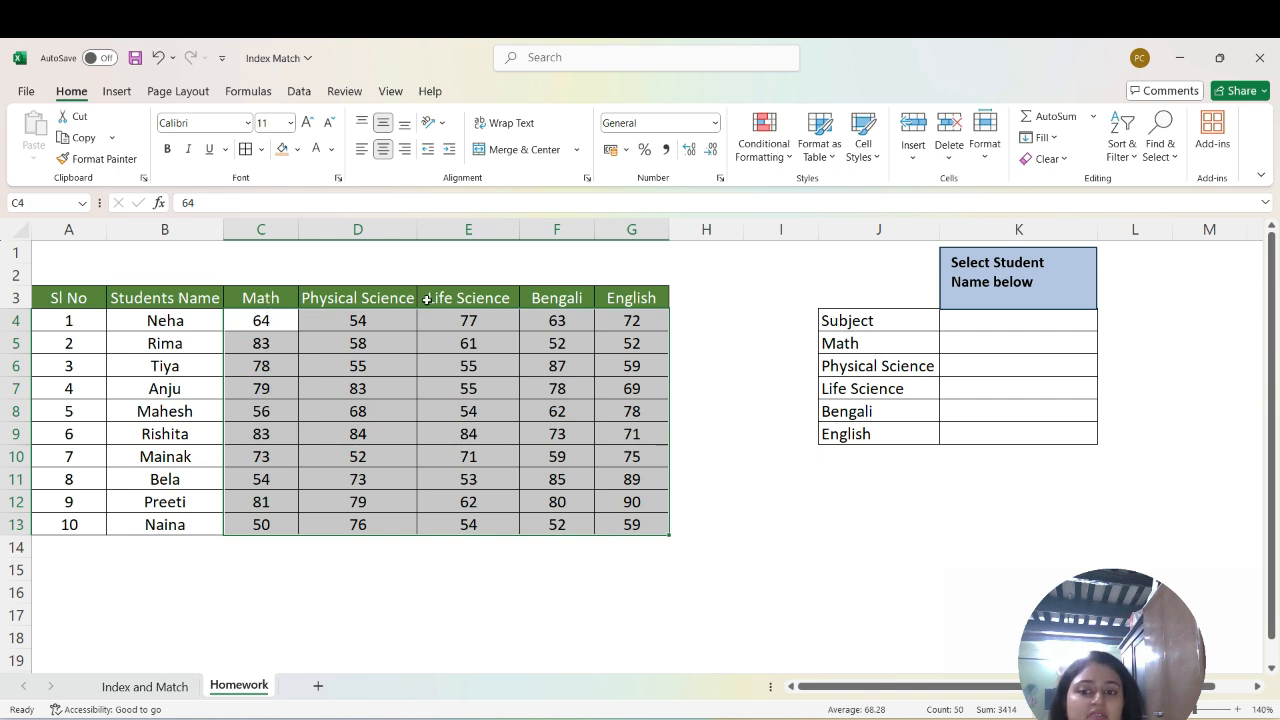
pyautogui.click(634, 297)
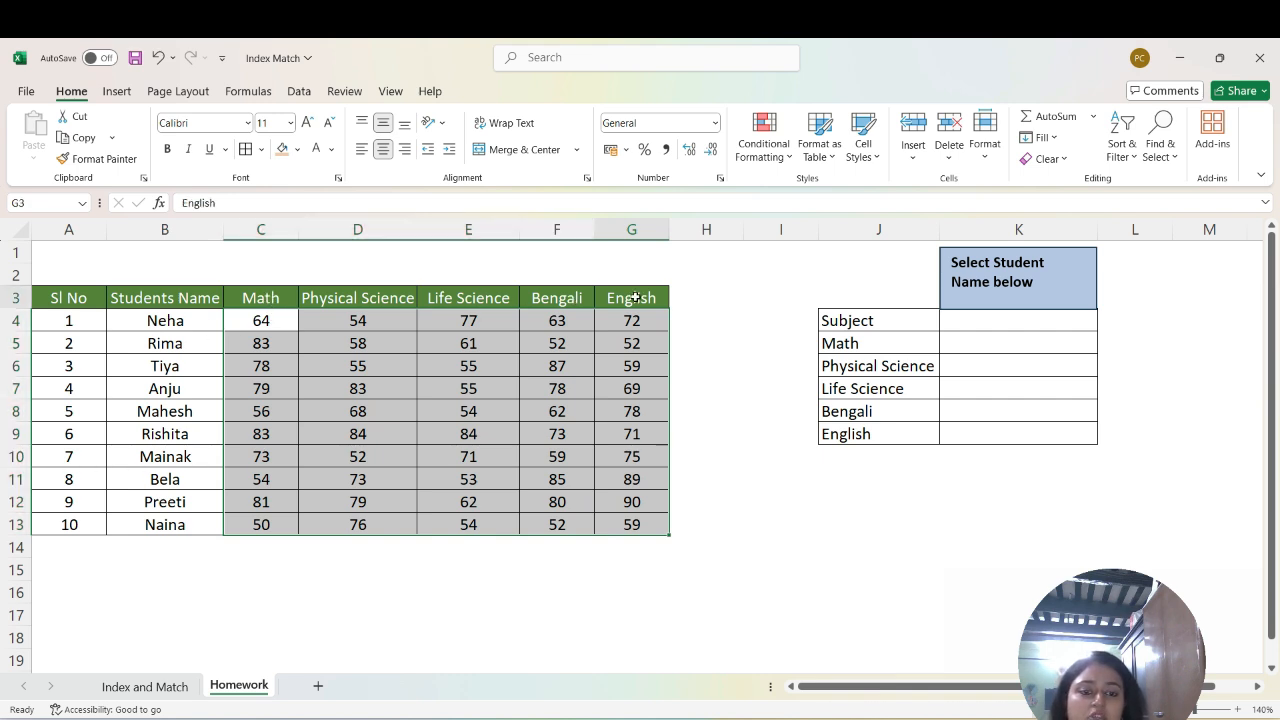
# Examine the student name dropdown in K4 and the empty subject cells K5:K9 alongside the marks data in A4:G13.
pyautogui.click(873, 320)
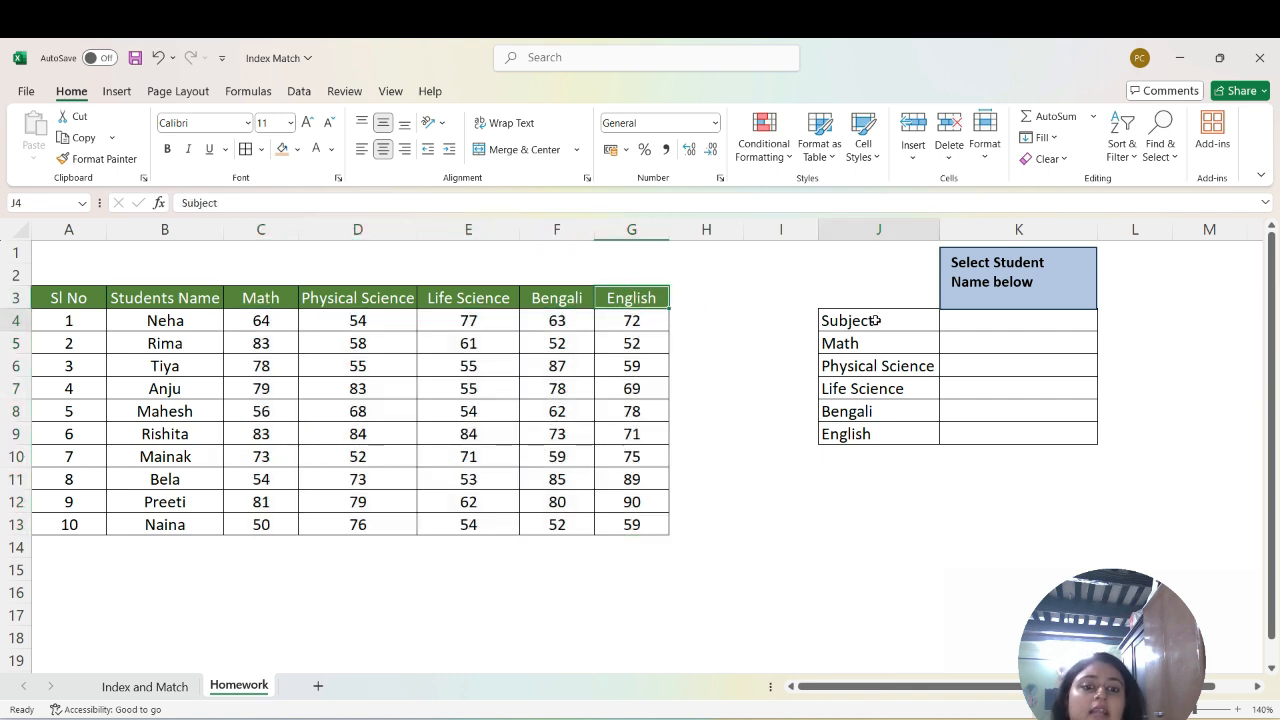
pyautogui.click(982, 318)
pyautogui.click(1104, 327)
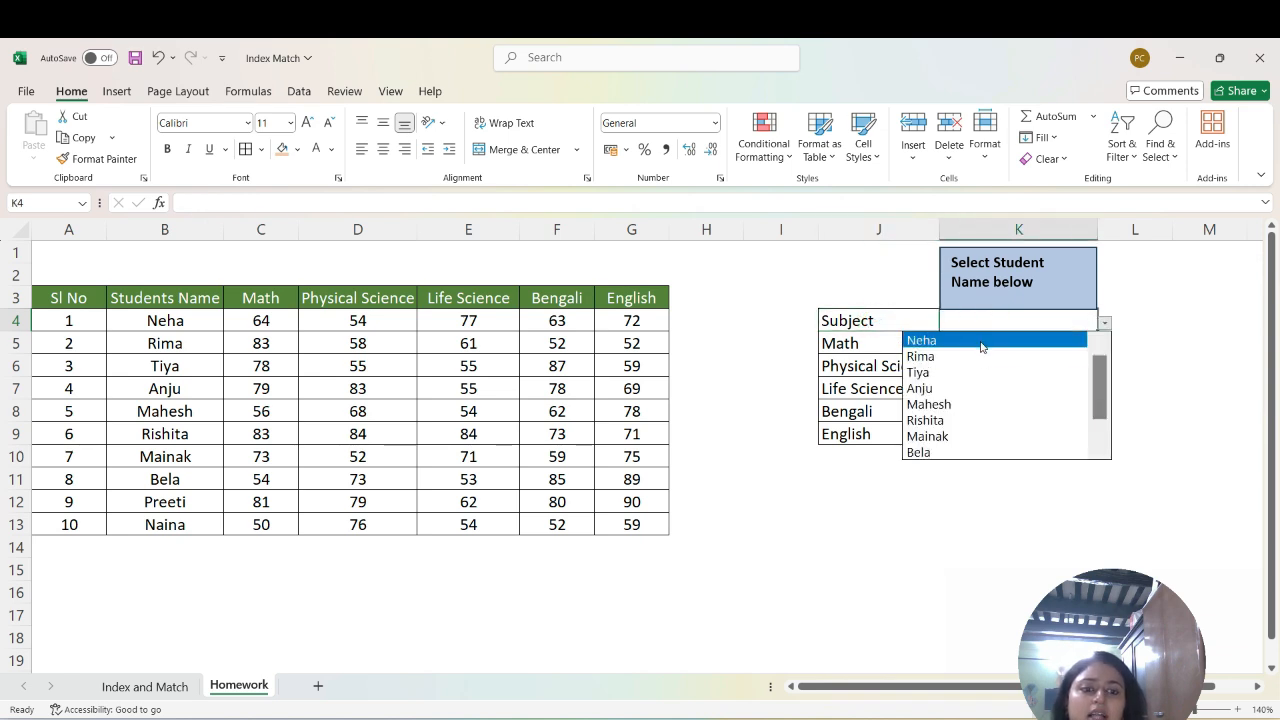
pyautogui.click(863, 509)
pyautogui.moveTo(972, 339); pyautogui.dragTo(986, 430)
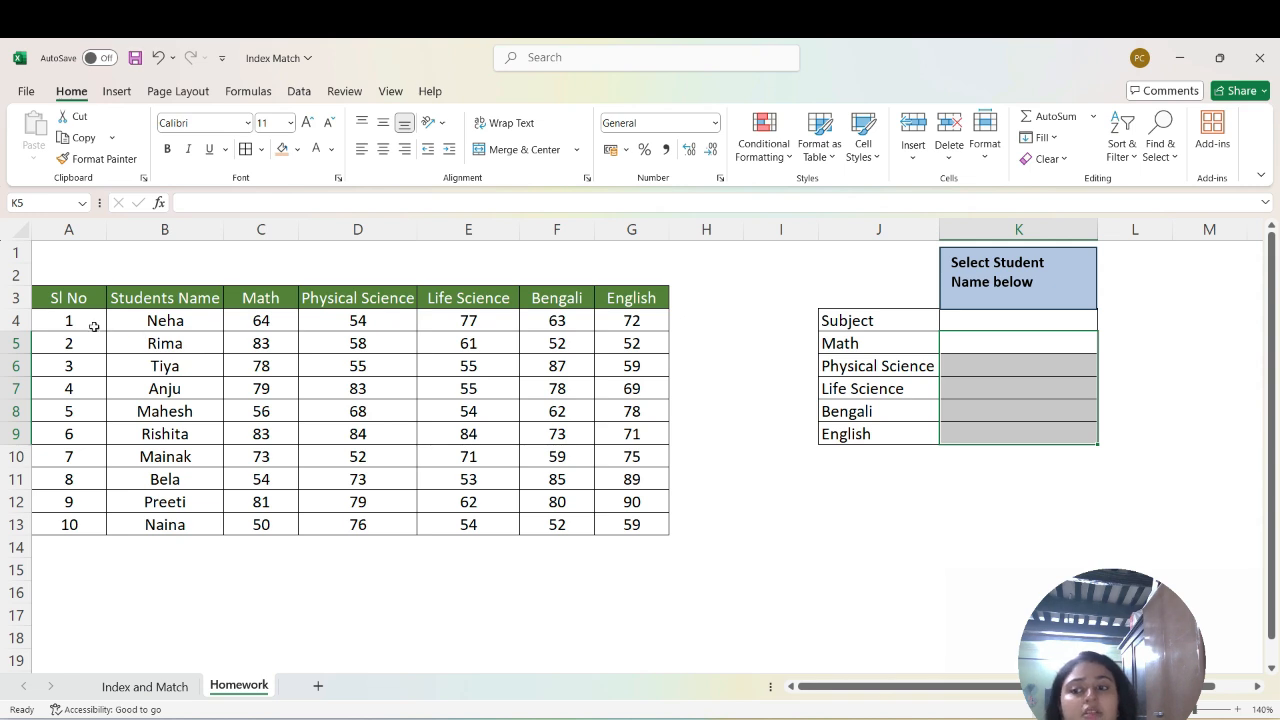
pyautogui.moveTo(86, 320); pyautogui.dragTo(663, 534)
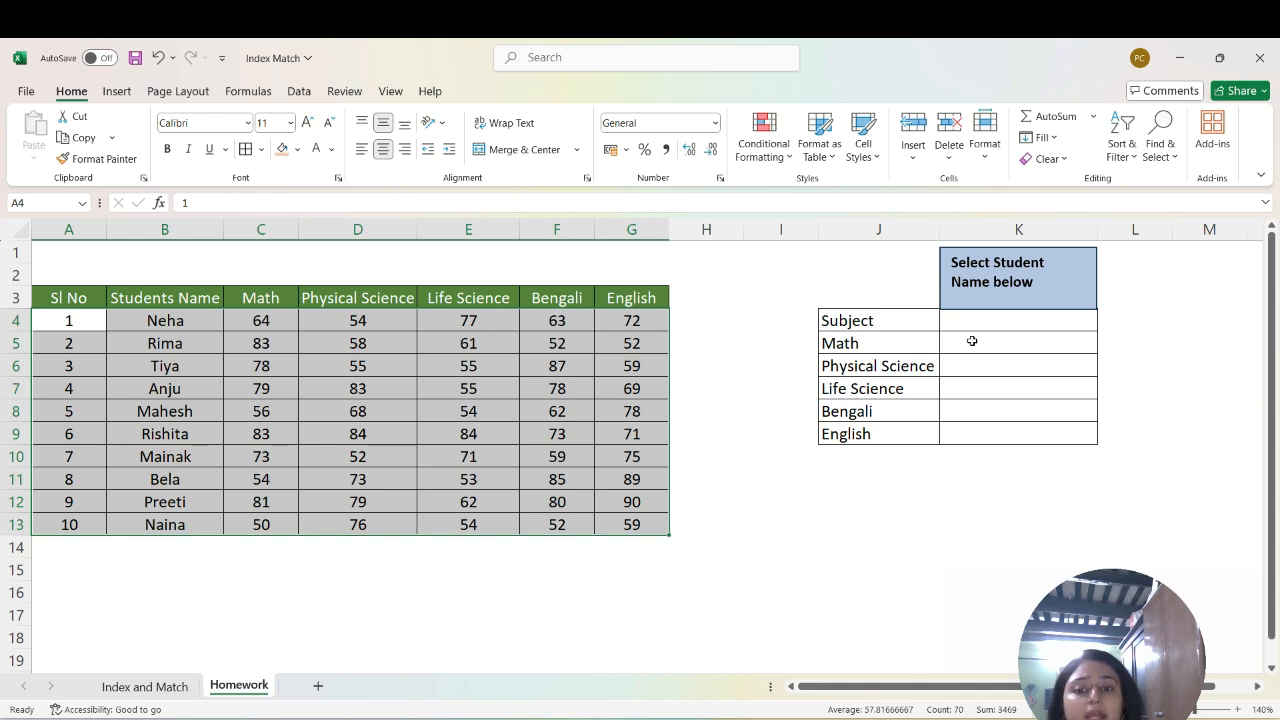
pyautogui.moveTo(957, 321); pyautogui.dragTo(977, 429)
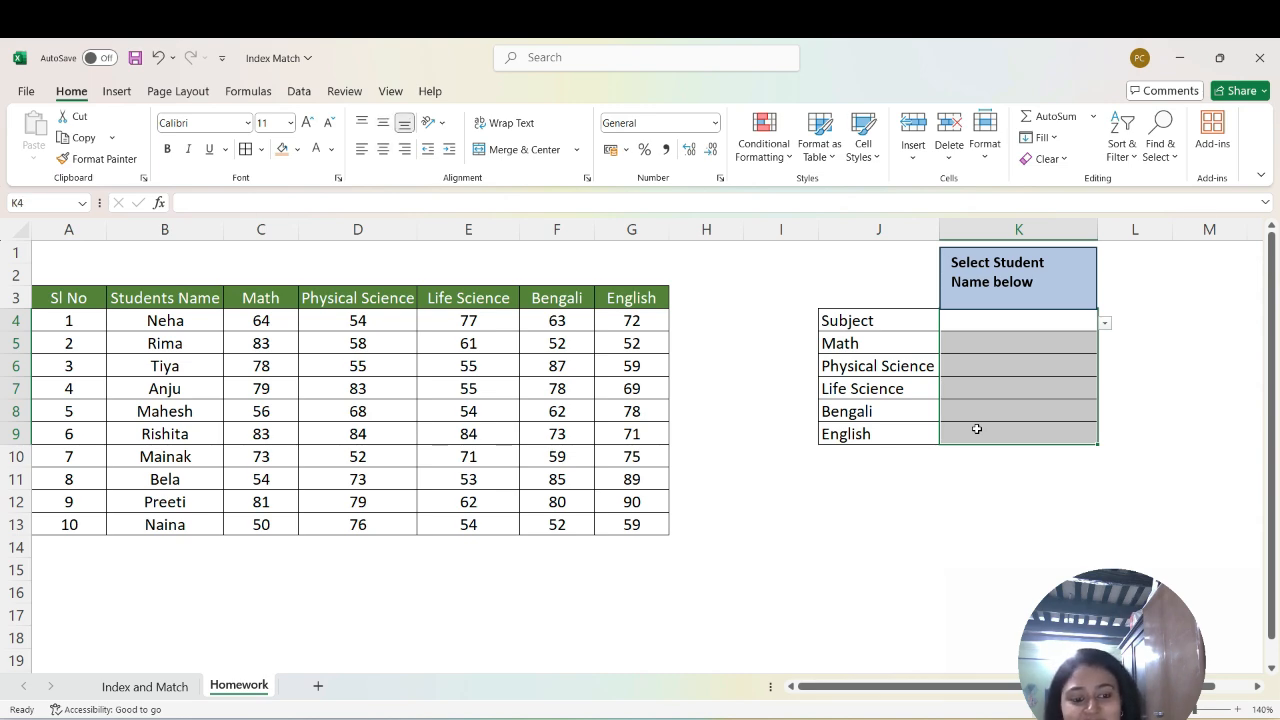